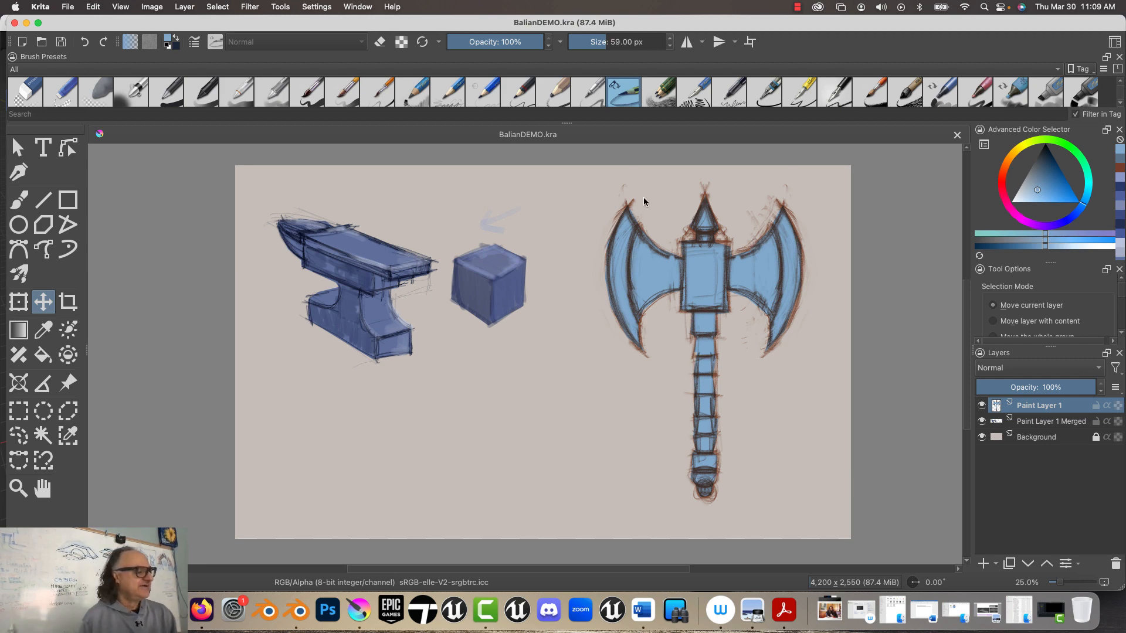
Step: Switch to Blender and load MyAxe.png from the Desktop as a reference image aligned to the back orthographic view
{"action": "left_click", "coordinate": [24, 23]}
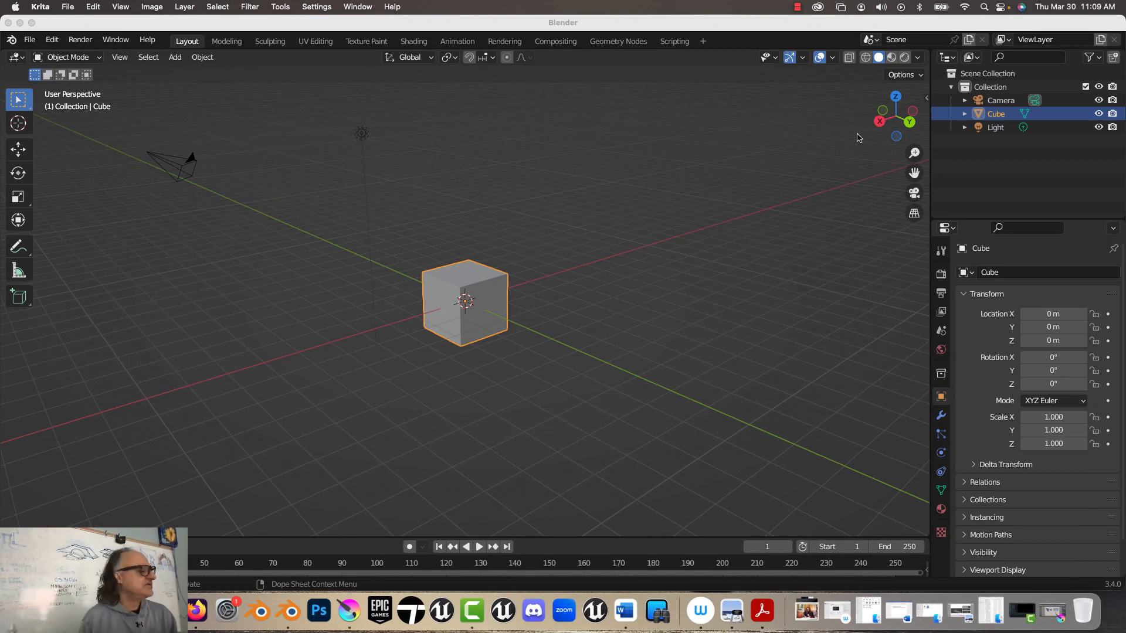
{"action": "left_click", "coordinate": [909, 123]}
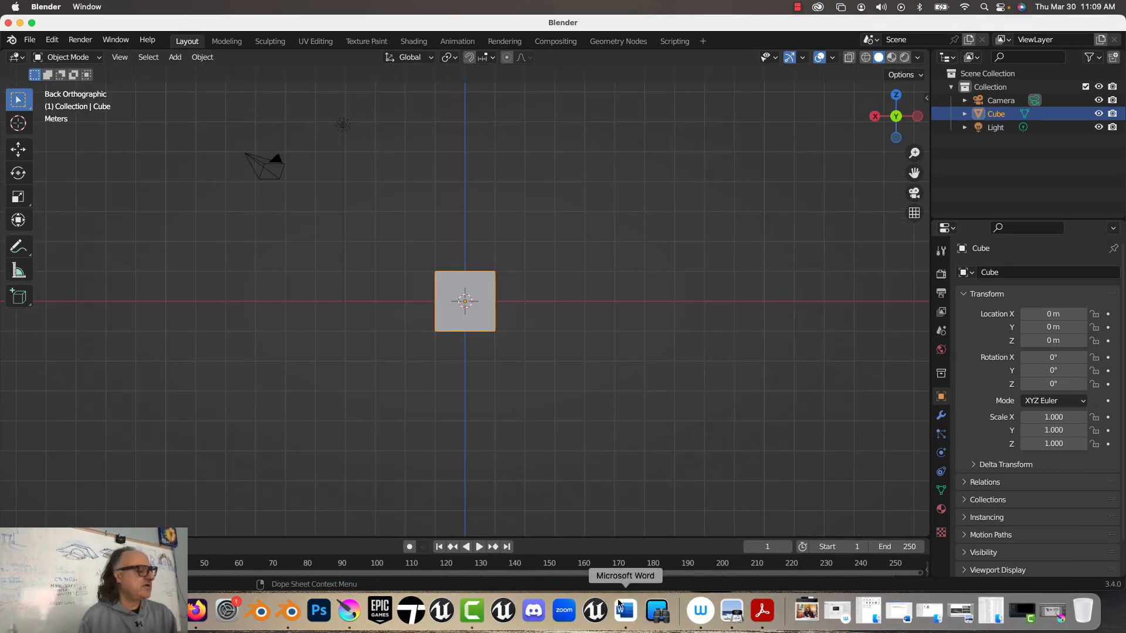
{"action": "left_click", "coordinate": [175, 56]}
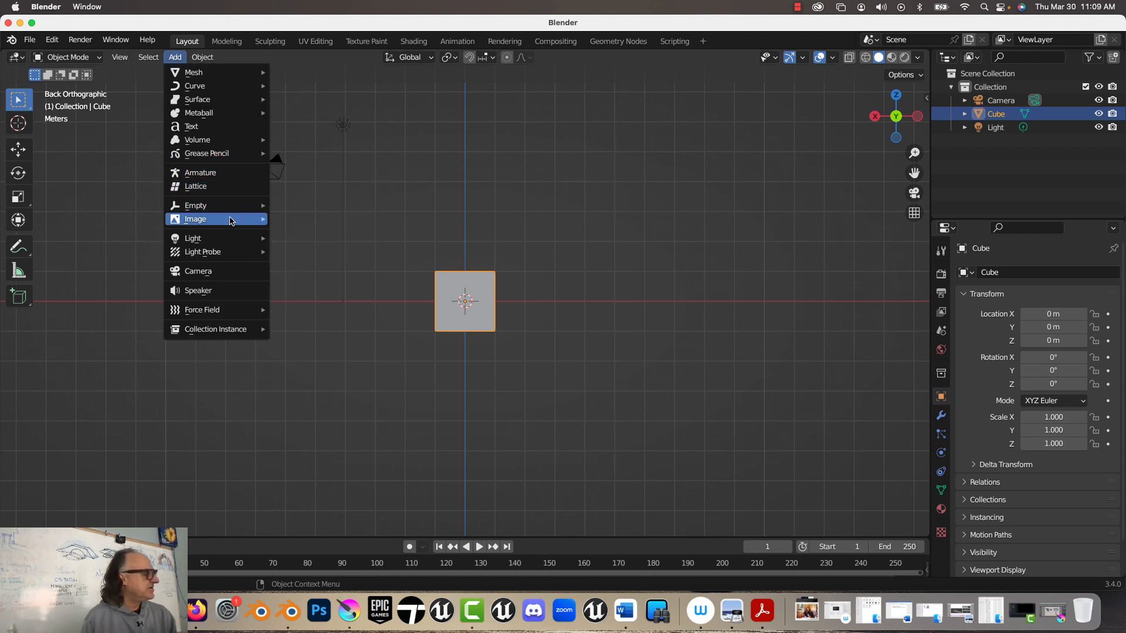
{"action": "mouse_move", "coordinate": [230, 219]}
{"action": "left_click", "coordinate": [320, 217]}
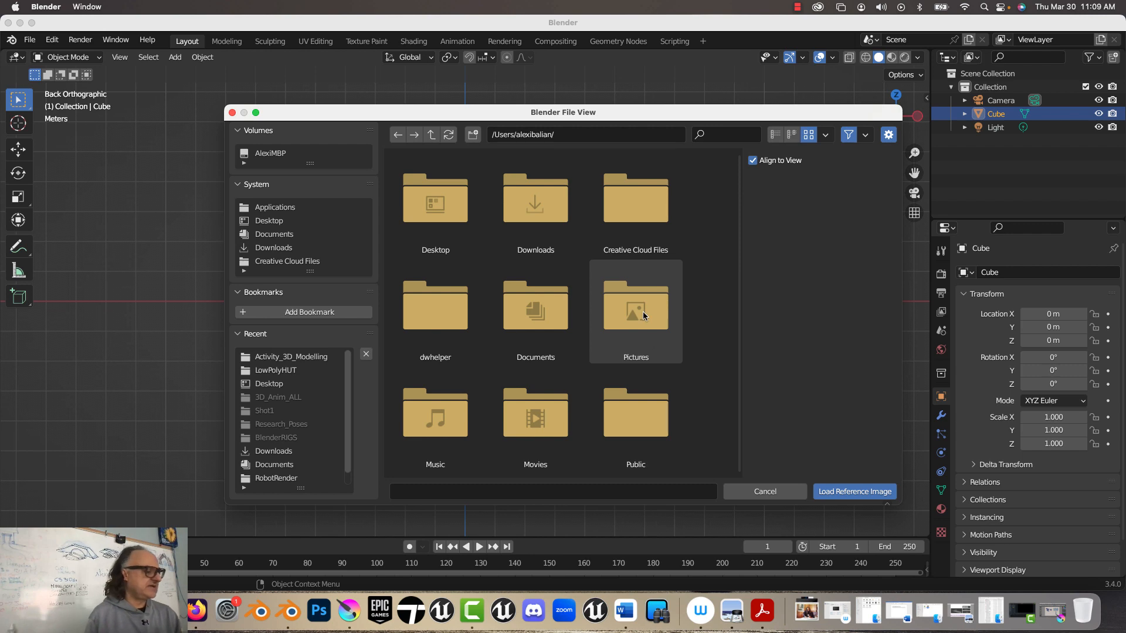
{"action": "left_click", "coordinate": [268, 221]}
{"action": "scroll", "coordinate": [467, 318], "scroll_direction": "down", "scroll_amount": 5}
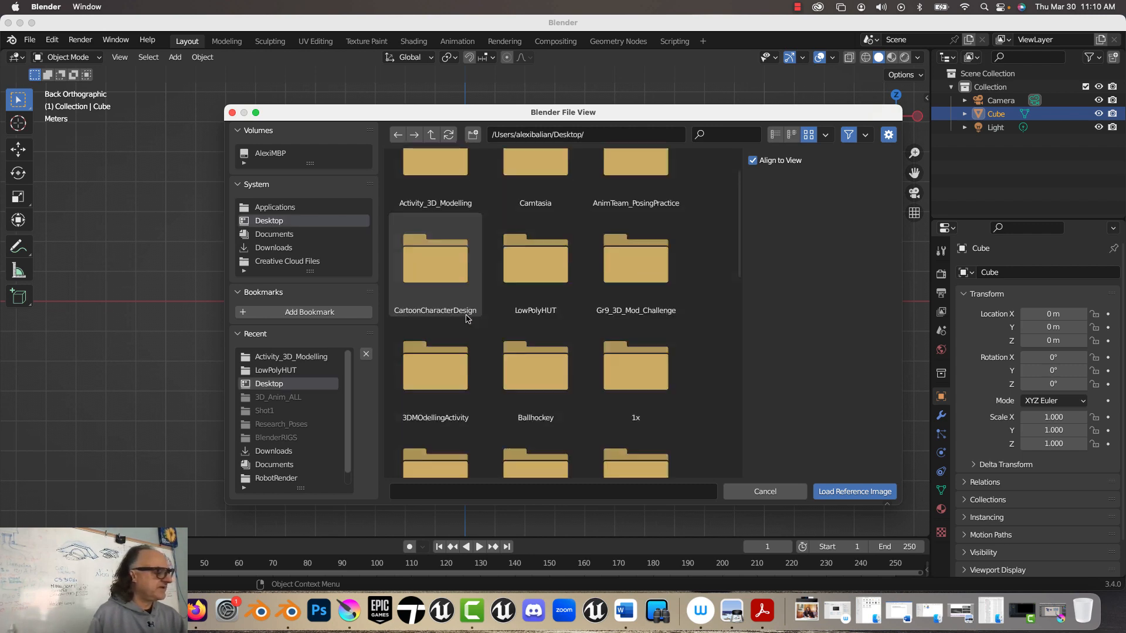
{"action": "scroll", "coordinate": [467, 318], "scroll_direction": "down", "scroll_amount": 5}
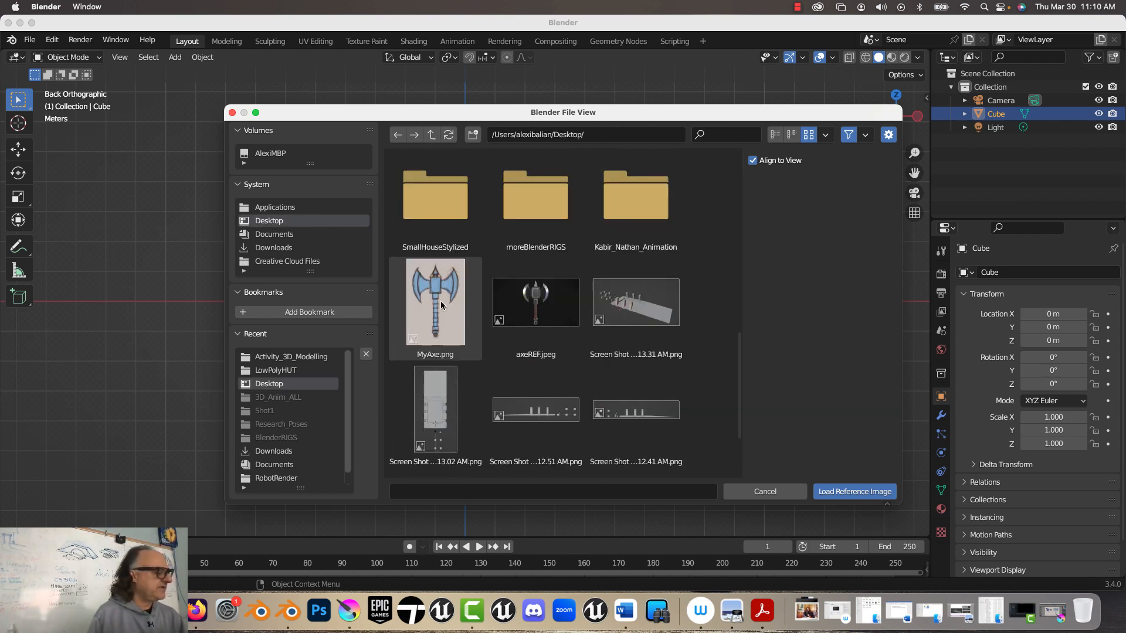
{"action": "left_click", "coordinate": [441, 301]}
{"action": "left_click", "coordinate": [867, 491]}
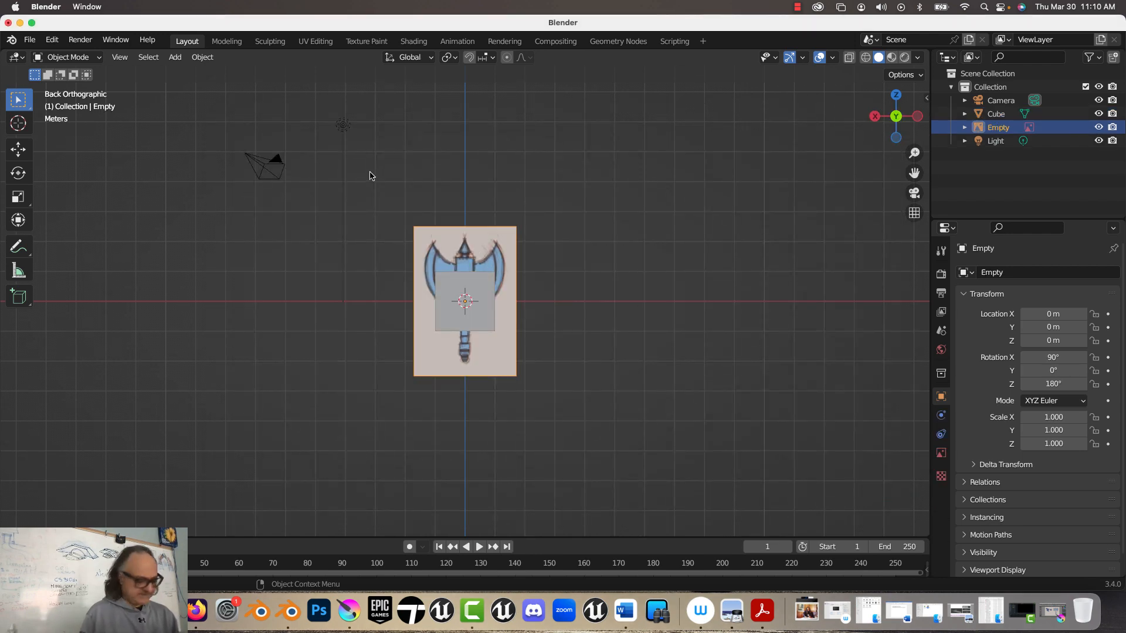
Step: Scale the axe reference image by 2 and move it along negative Y, well behind the cube
{"action": "type", "text": "s2"}
{"action": "key", "text": "Return"}
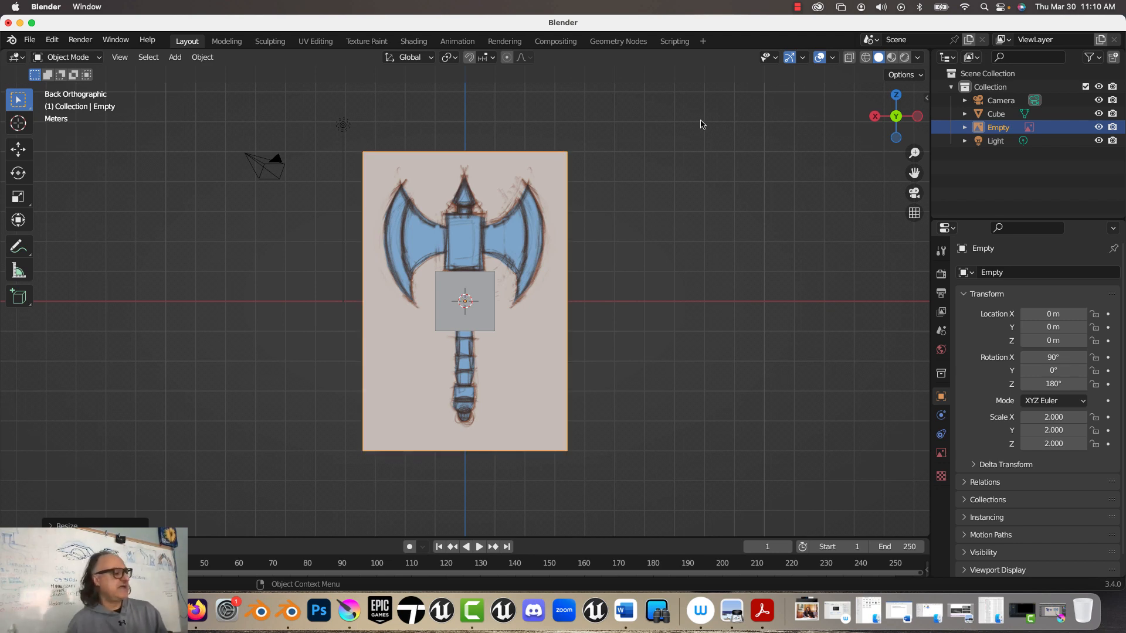
{"action": "middle_click_drag", "start_coordinate": [755, 148], "coordinate": [679, 176]}
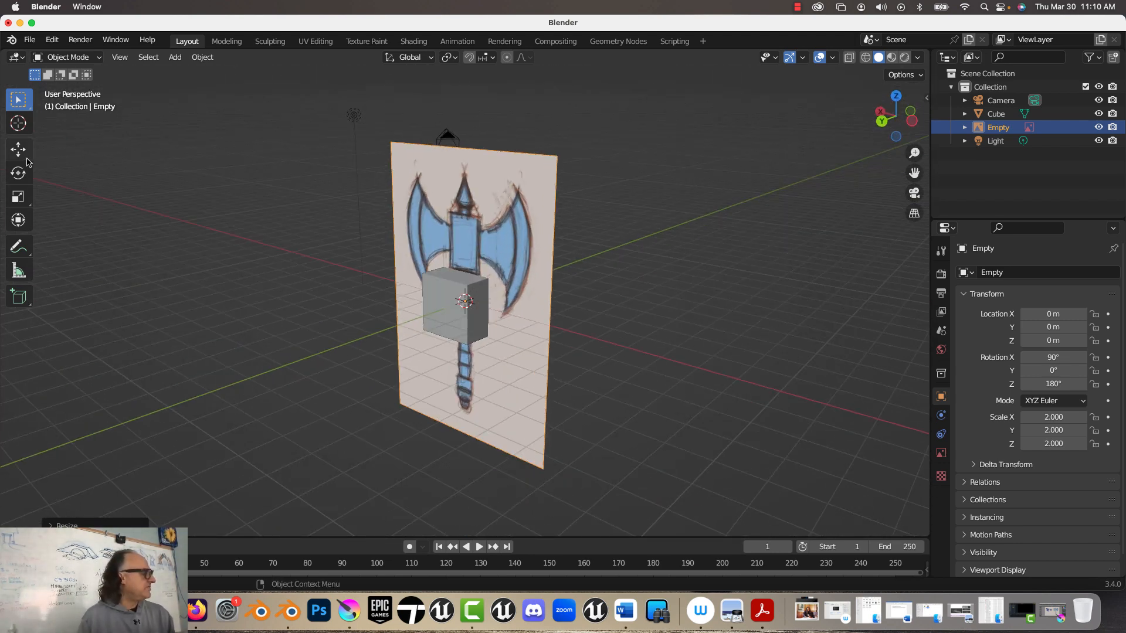
{"action": "left_click_drag", "start_coordinate": [28, 162], "coordinate": [67, 157]}
{"action": "left_click", "coordinate": [65, 154]}
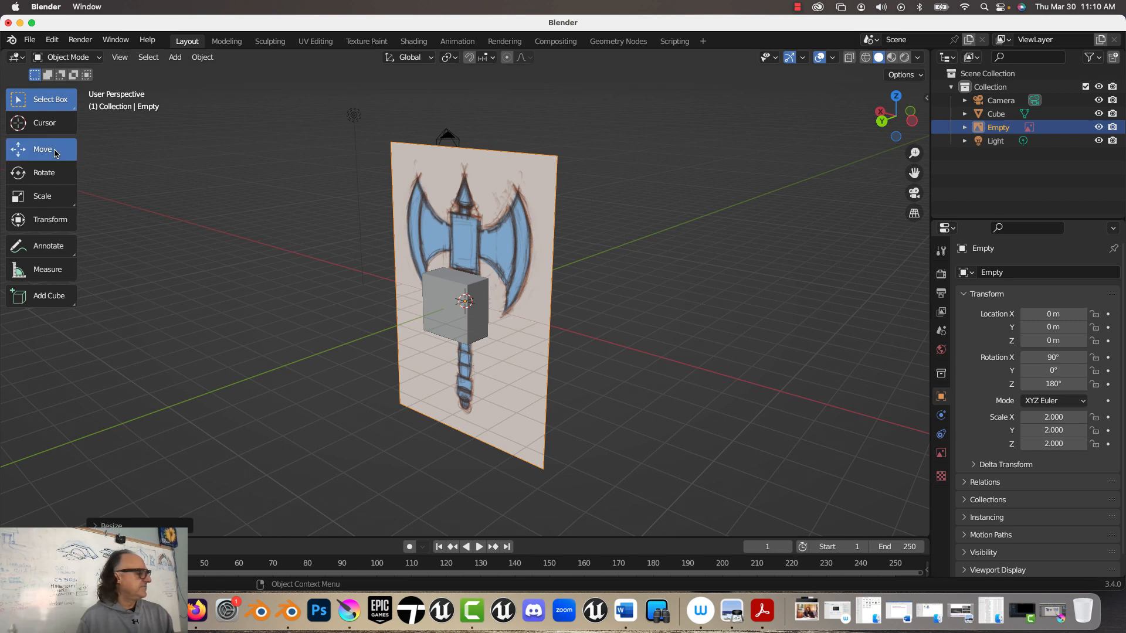
{"action": "left_click_drag", "start_coordinate": [427, 318], "coordinate": [501, 267]}
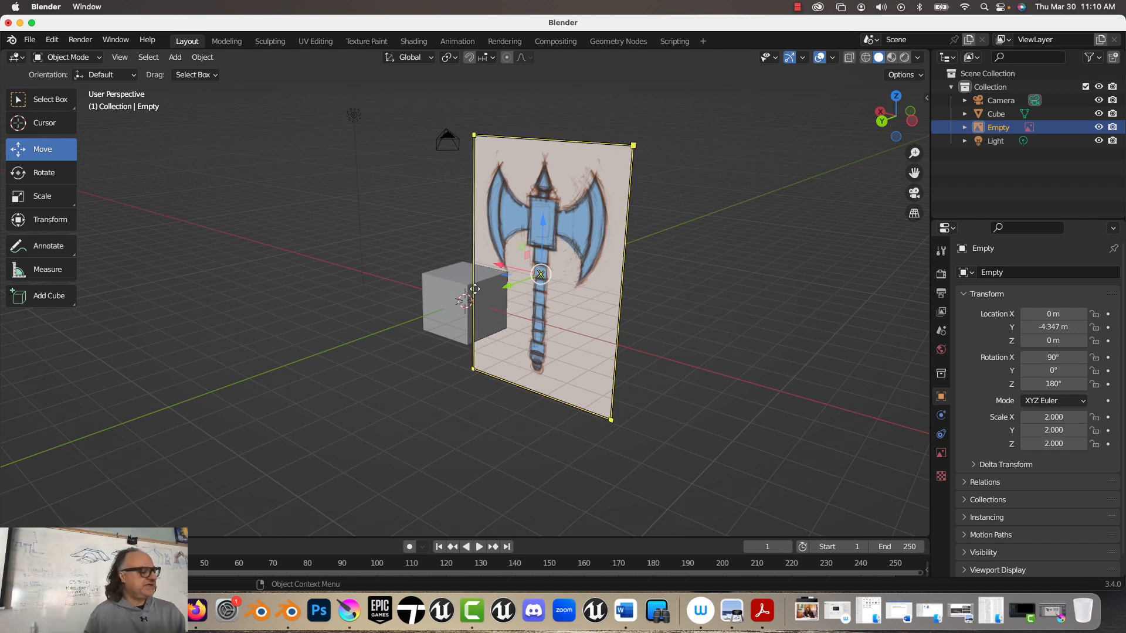
{"action": "middle_click_drag", "start_coordinate": [495, 288], "coordinate": [493, 300]}
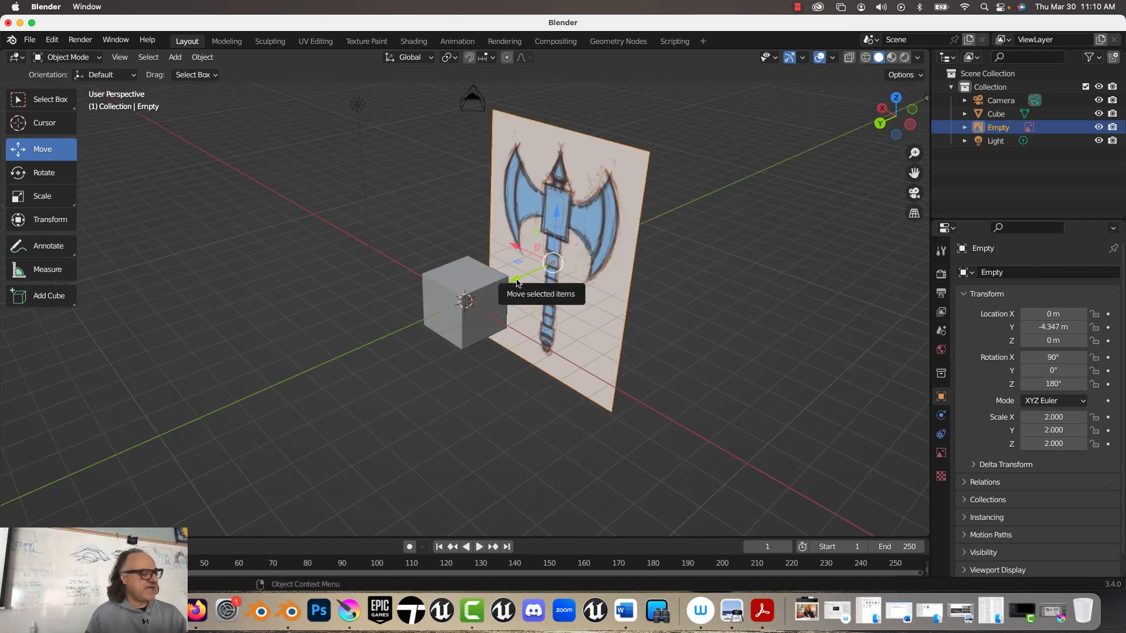
{"action": "left_click_drag", "start_coordinate": [516, 282], "coordinate": [586, 251]}
Step: Raise the default cube about 4.3 m along the Z axis
{"action": "left_click", "coordinate": [442, 222]}
{"action": "left_click", "coordinate": [454, 274]}
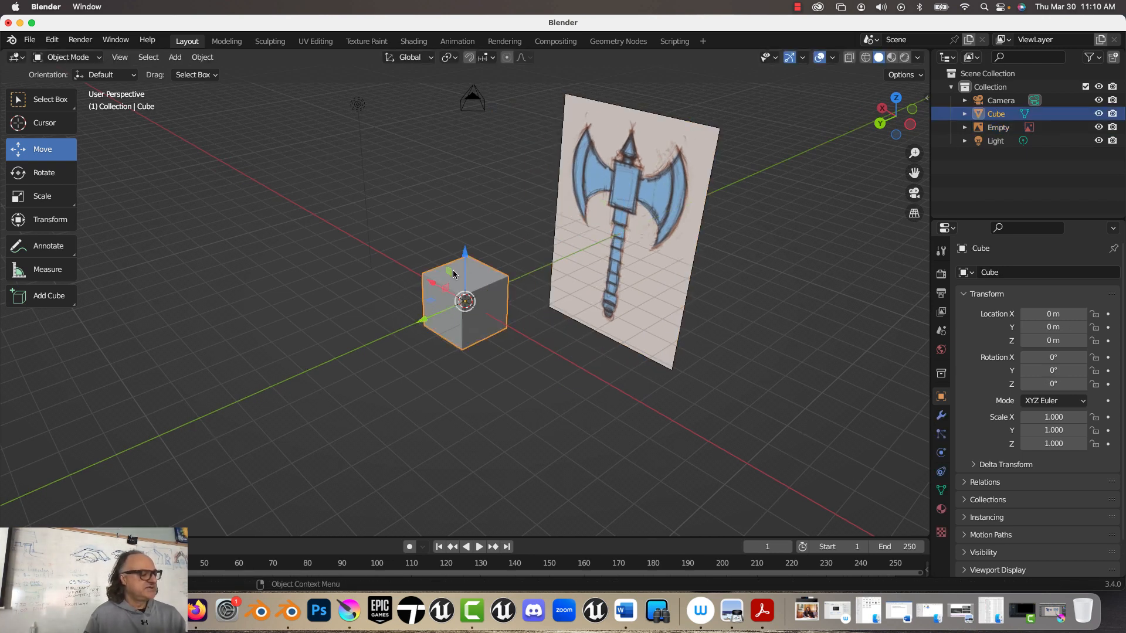
{"action": "left_click_drag", "start_coordinate": [460, 285], "coordinate": [443, 234]}
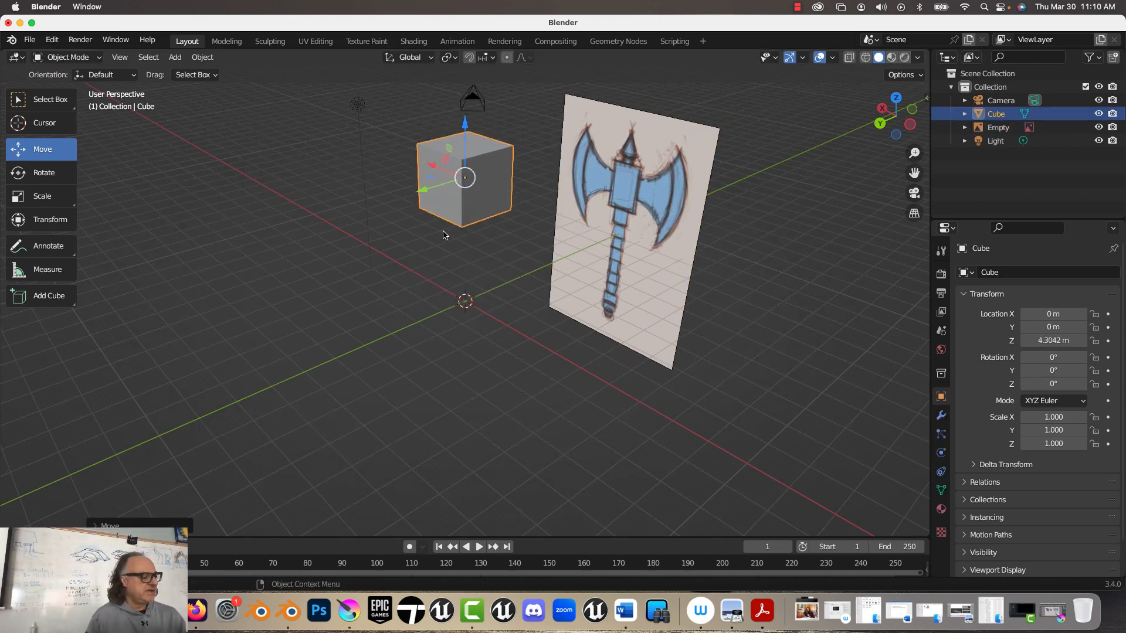
Step: Add a mesh cylinder at the origin and set its vertices to 16
{"action": "left_click", "coordinate": [175, 57]}
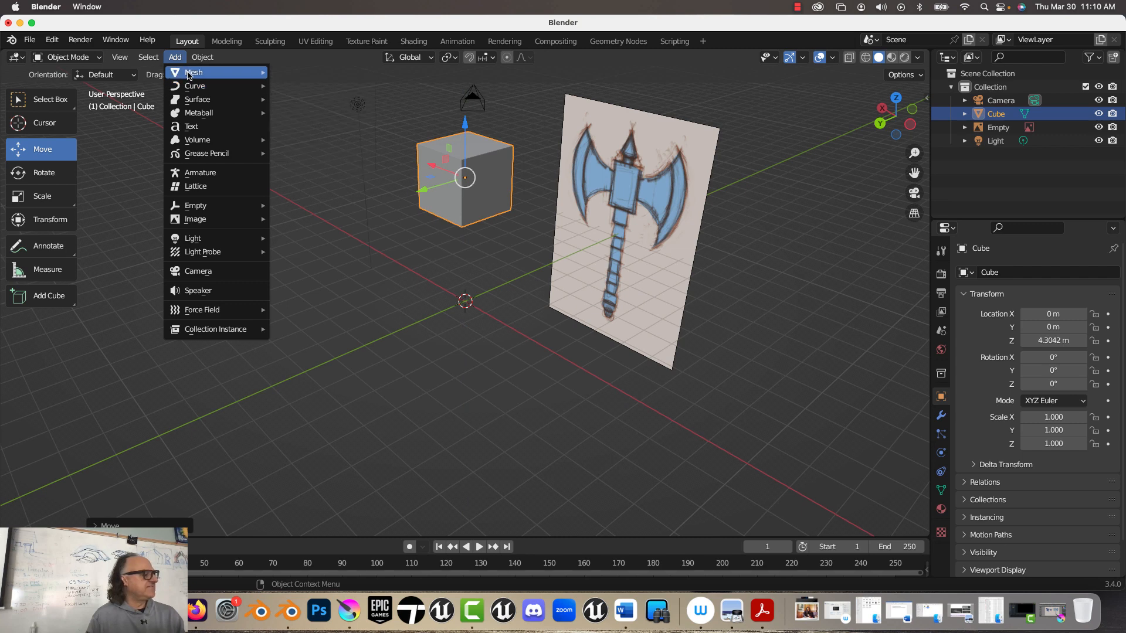
{"action": "mouse_move", "coordinate": [194, 72]}
{"action": "left_click", "coordinate": [315, 143]}
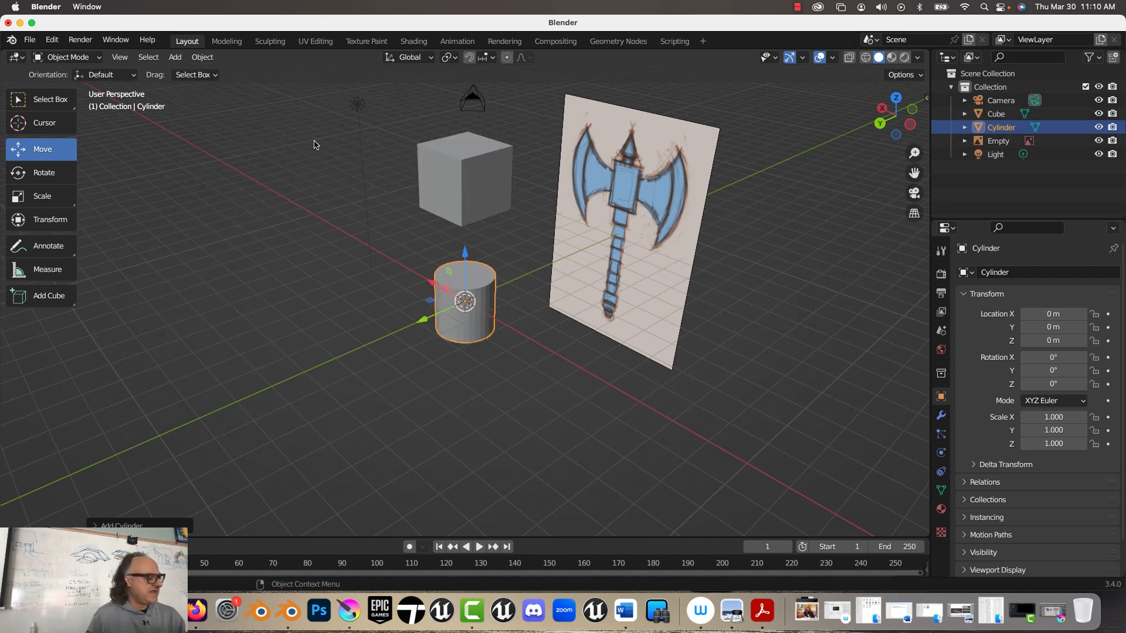
{"action": "left_click", "coordinate": [127, 524]}
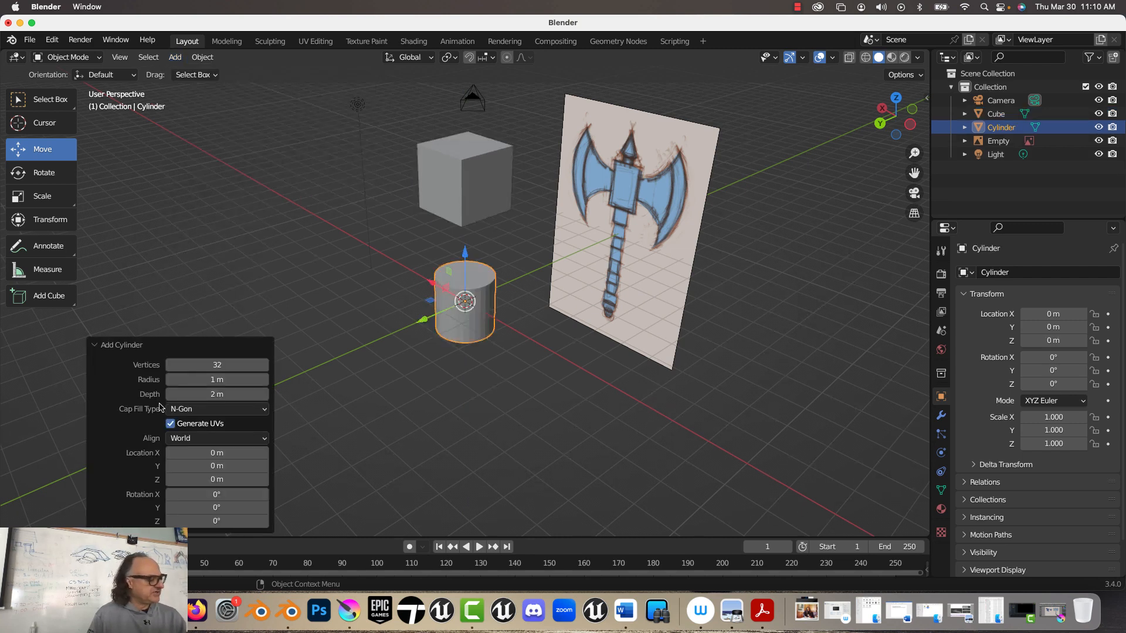
{"action": "left_click", "coordinate": [209, 365]}
{"action": "type", "text": "1"}
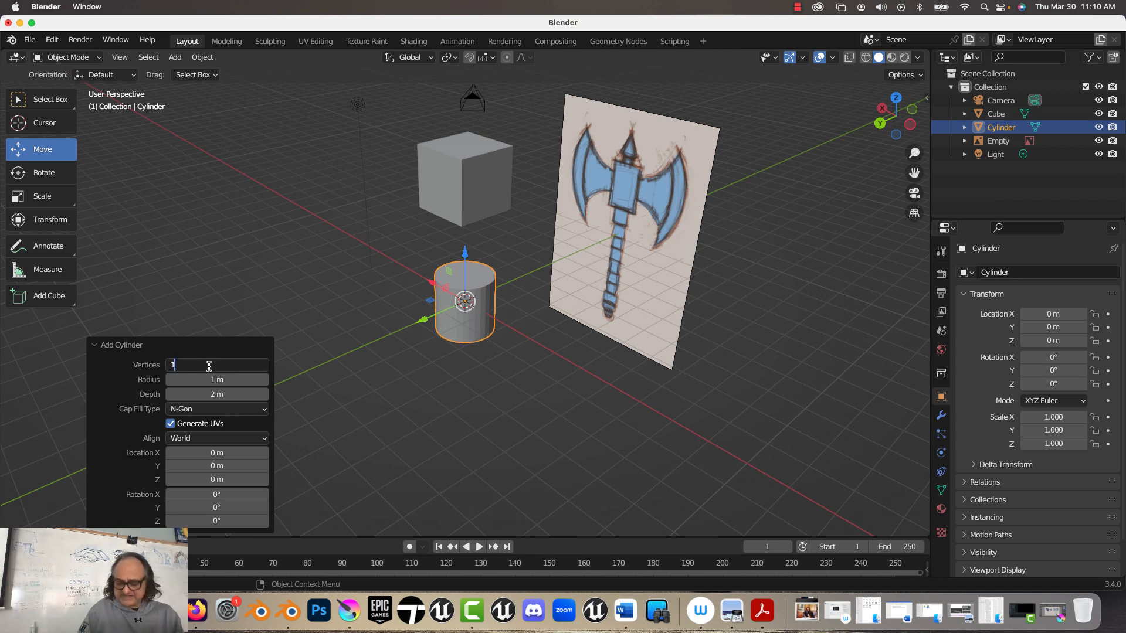
{"action": "type", "text": "6"}
{"action": "key", "text": "Return"}
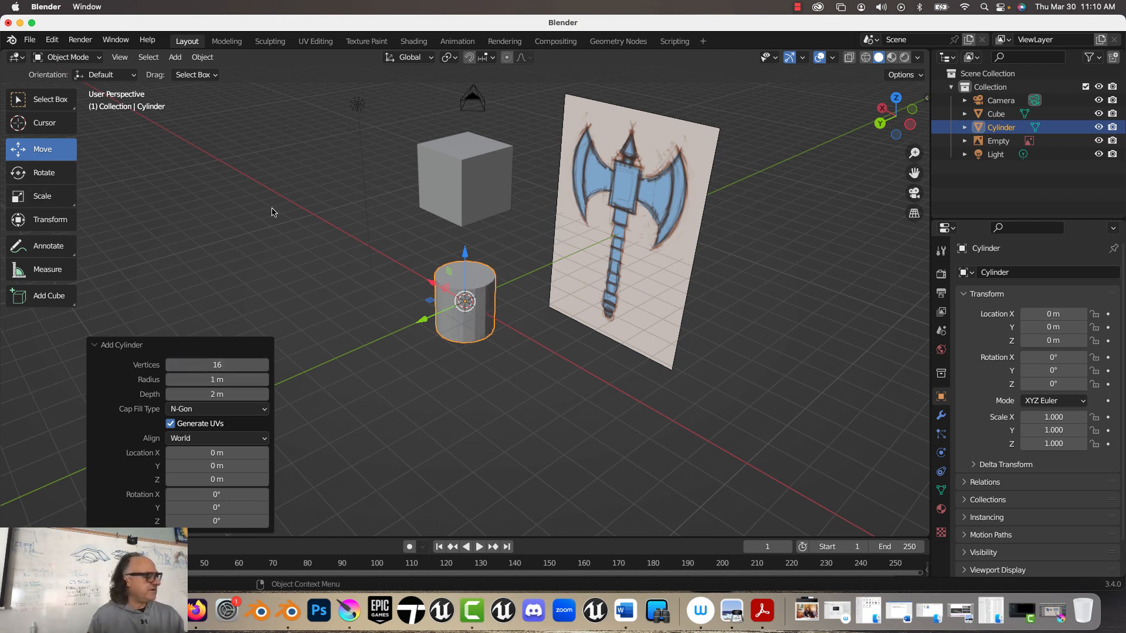
Step: Shape the cylinder into a thin handle by scaling it uniformly to about 0.27, then stretching its Z scale to about 2.4
{"action": "key", "text": "s"}
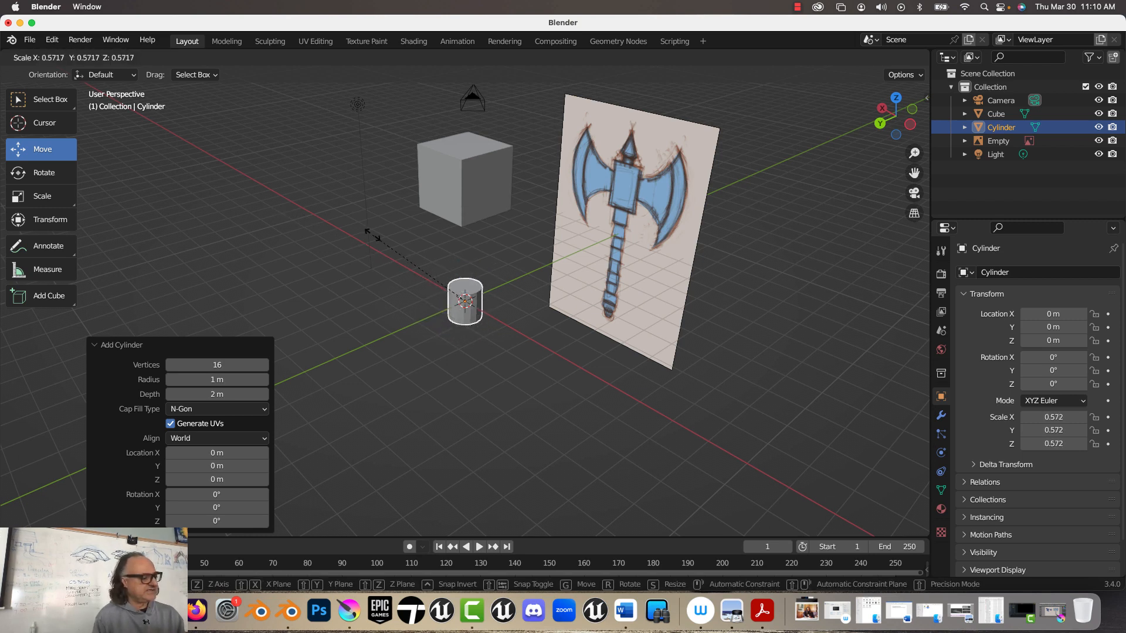
{"action": "left_click", "coordinate": [447, 254]}
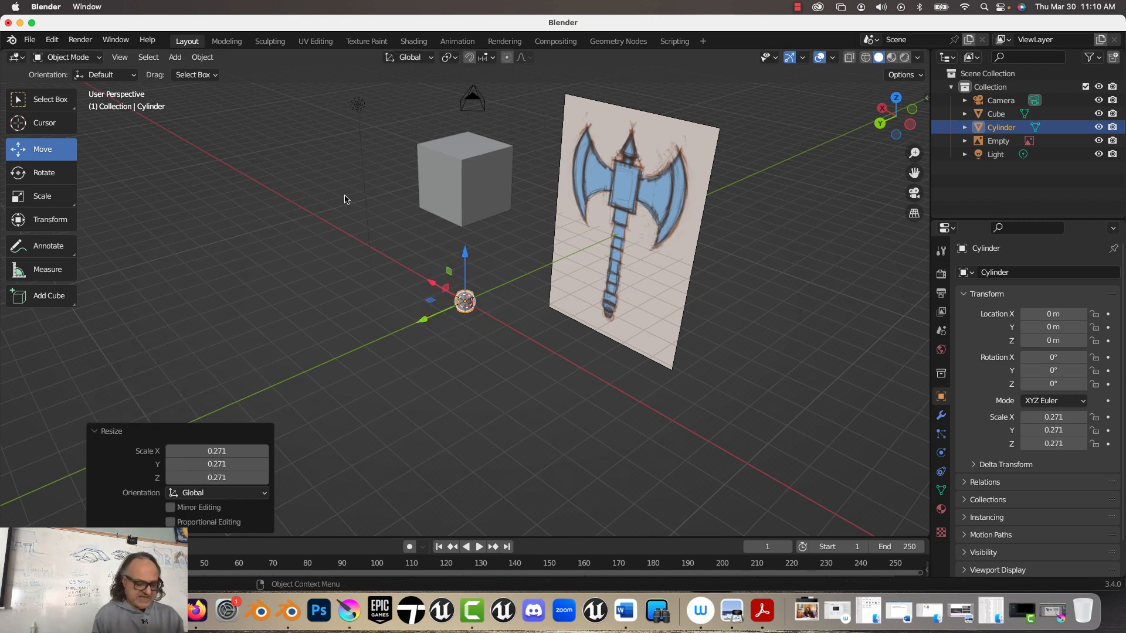
{"action": "key", "text": "s"}
{"action": "key", "text": "z"}
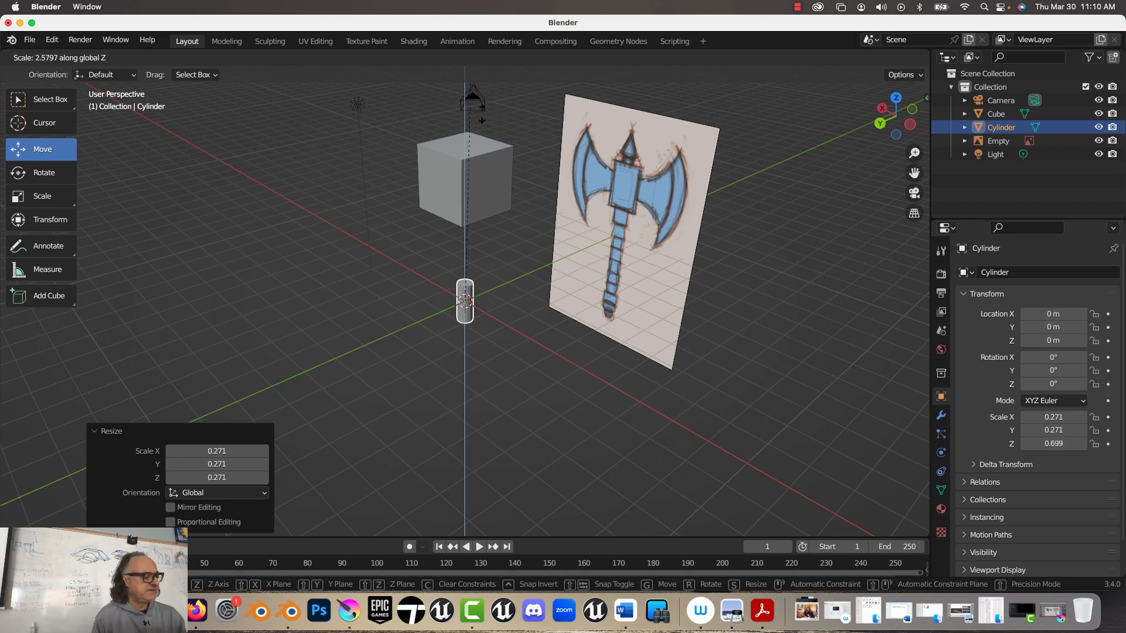
{"action": "left_click", "coordinate": [475, 444]}
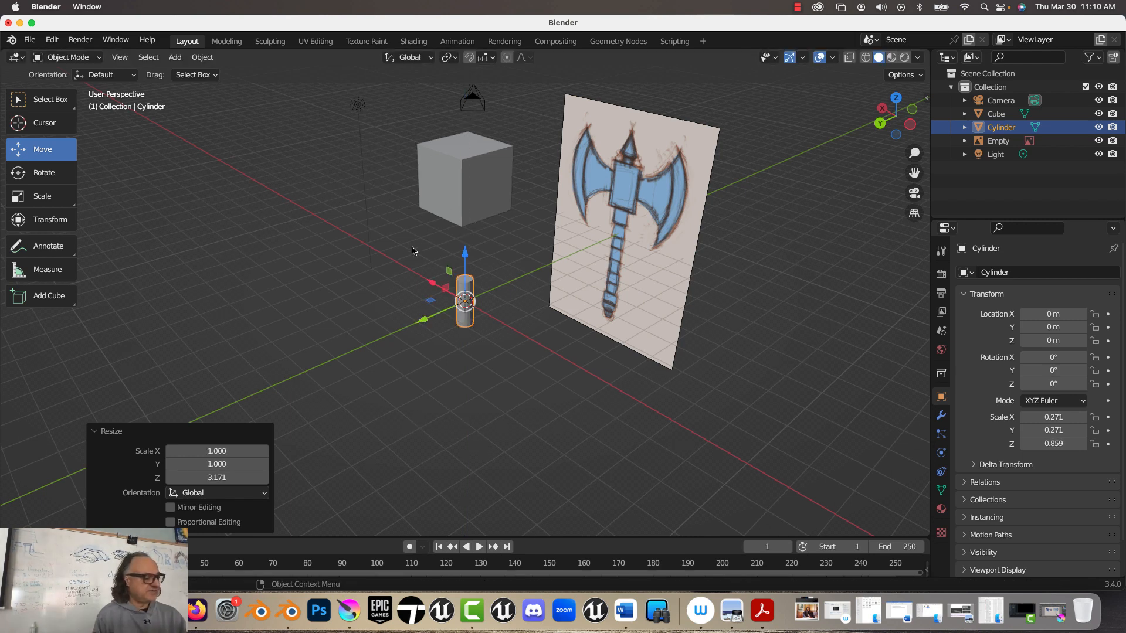
{"action": "key", "text": "s"}
{"action": "key", "text": "z"}
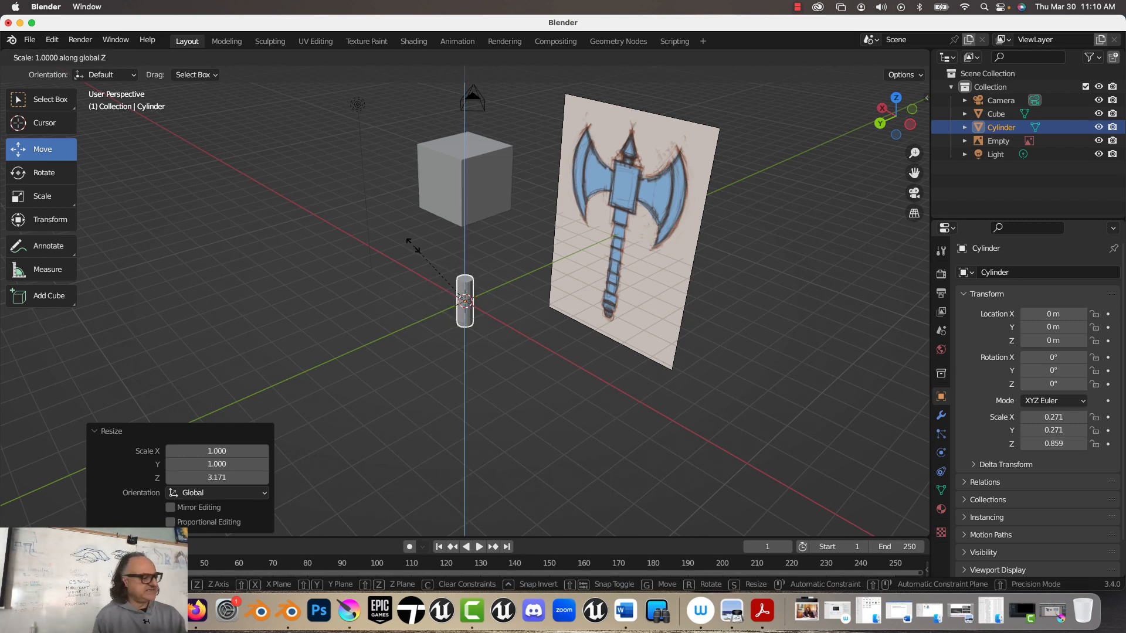
{"action": "left_click", "coordinate": [428, 92]}
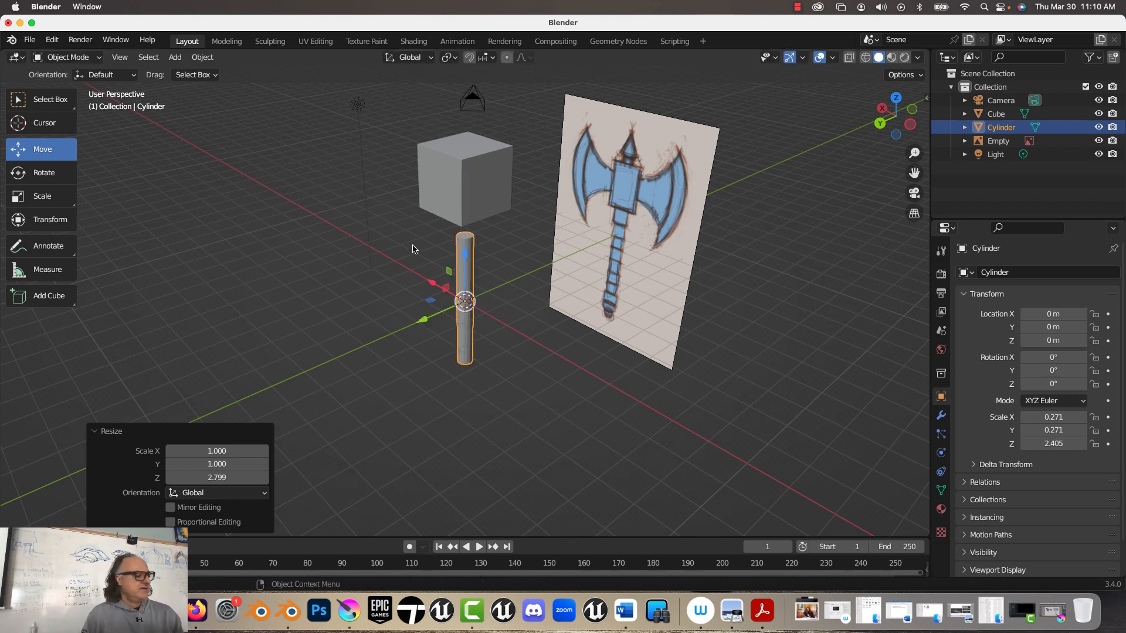
Step: Scale the cube above the handle uniformly by 0.6
{"action": "scroll", "coordinate": [415, 246], "scroll_direction": "up", "scroll_amount": 2}
{"action": "scroll", "coordinate": [437, 256], "scroll_direction": "down", "scroll_amount": 1}
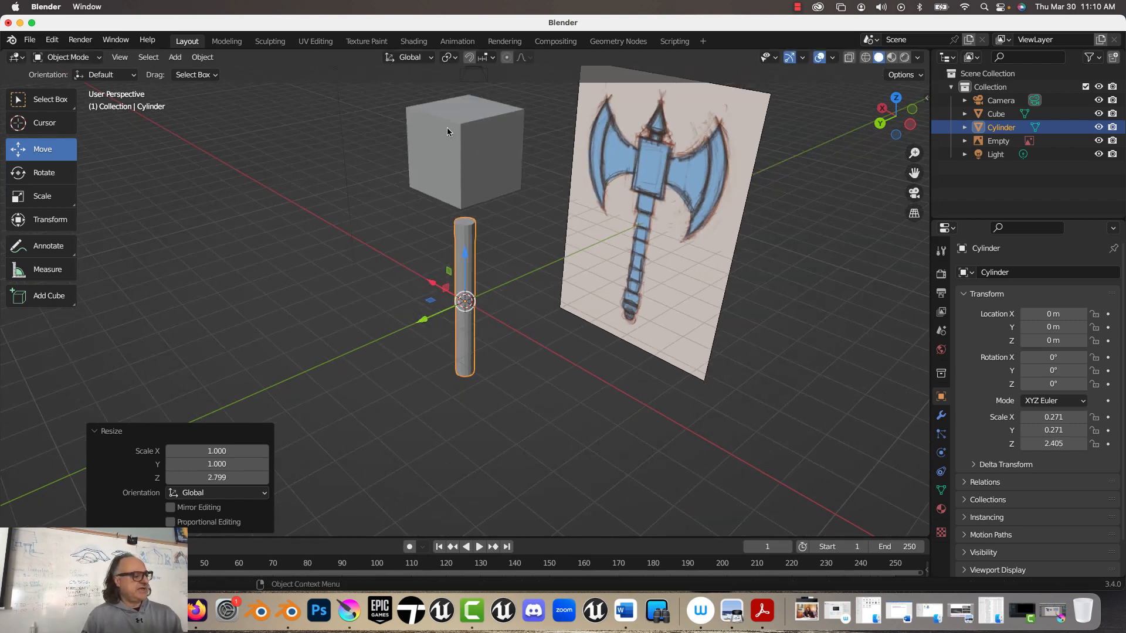
{"action": "left_click", "coordinate": [461, 148]}
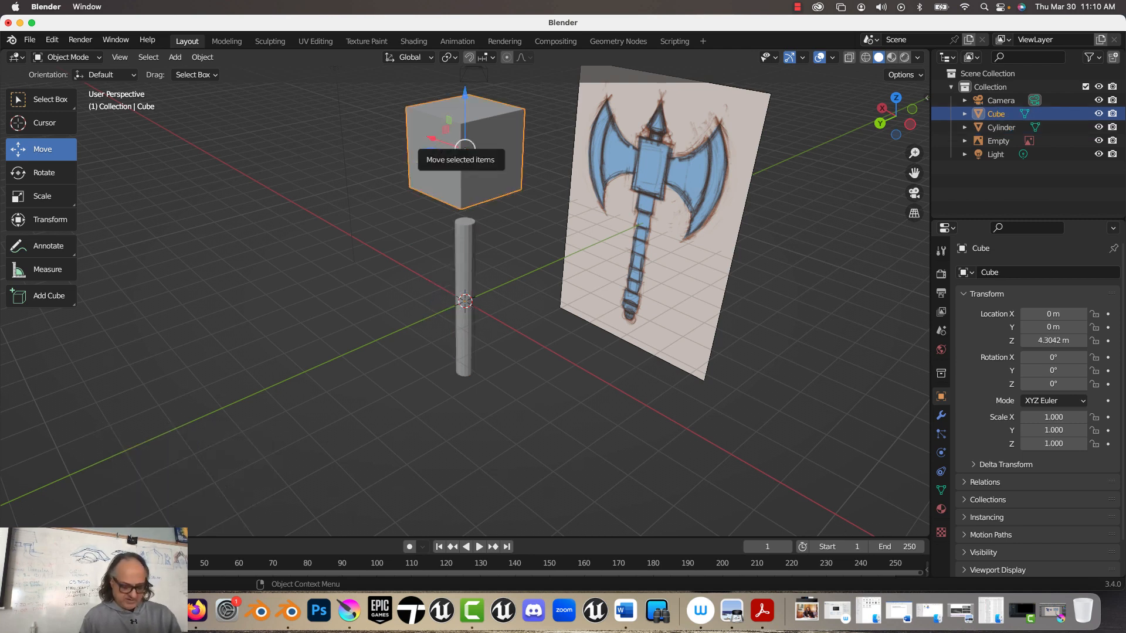
{"action": "type", "text": "s.6"}
{"action": "key", "text": "Return"}
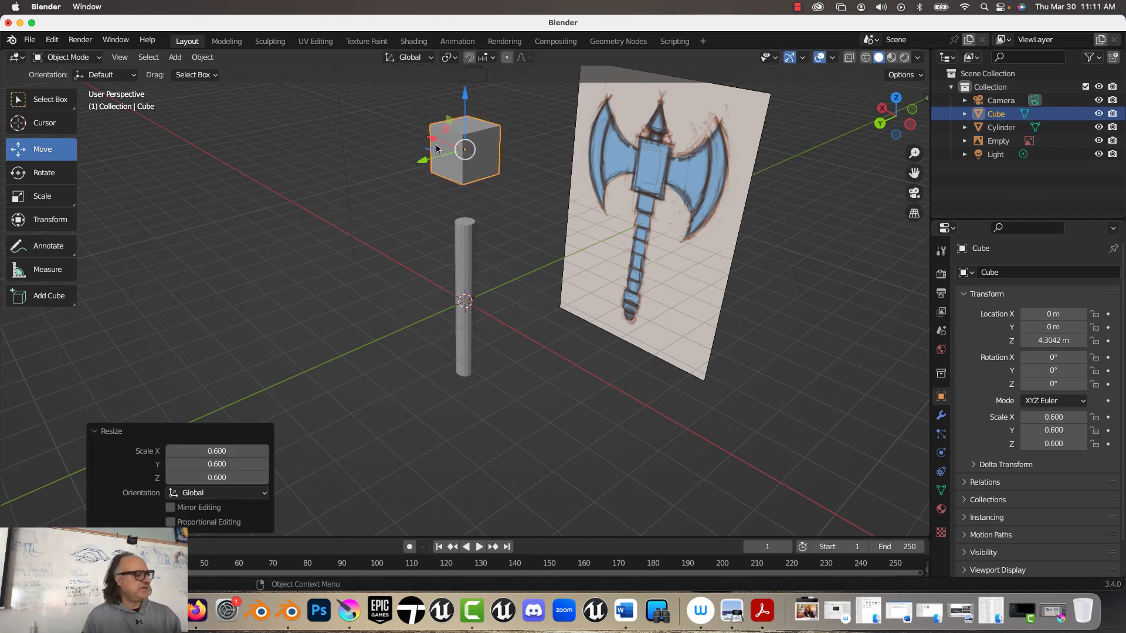
Step: Lower the cube onto the central block of the axe head and stretch it vertically to match the reference
{"action": "left_click", "coordinate": [880, 124]}
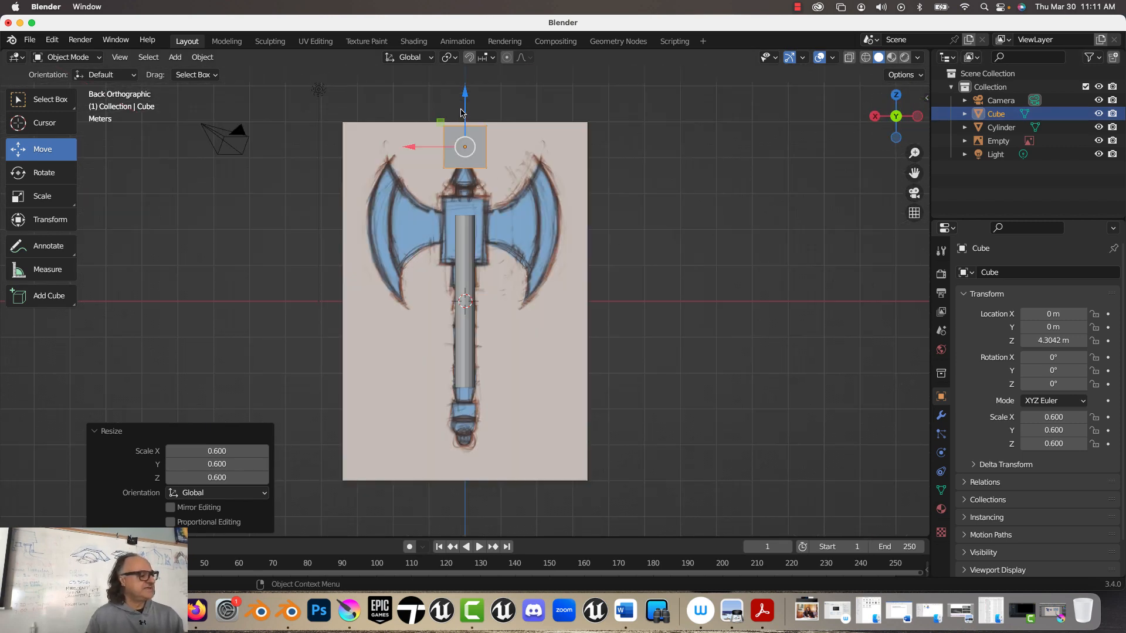
{"action": "left_click_drag", "start_coordinate": [463, 109], "coordinate": [468, 140]}
{"action": "left_click", "coordinate": [42, 196]}
Step: Move the handle cylinder down about 0.42 m along Z to line up with the reference handle
{"action": "left_click", "coordinate": [471, 347]}
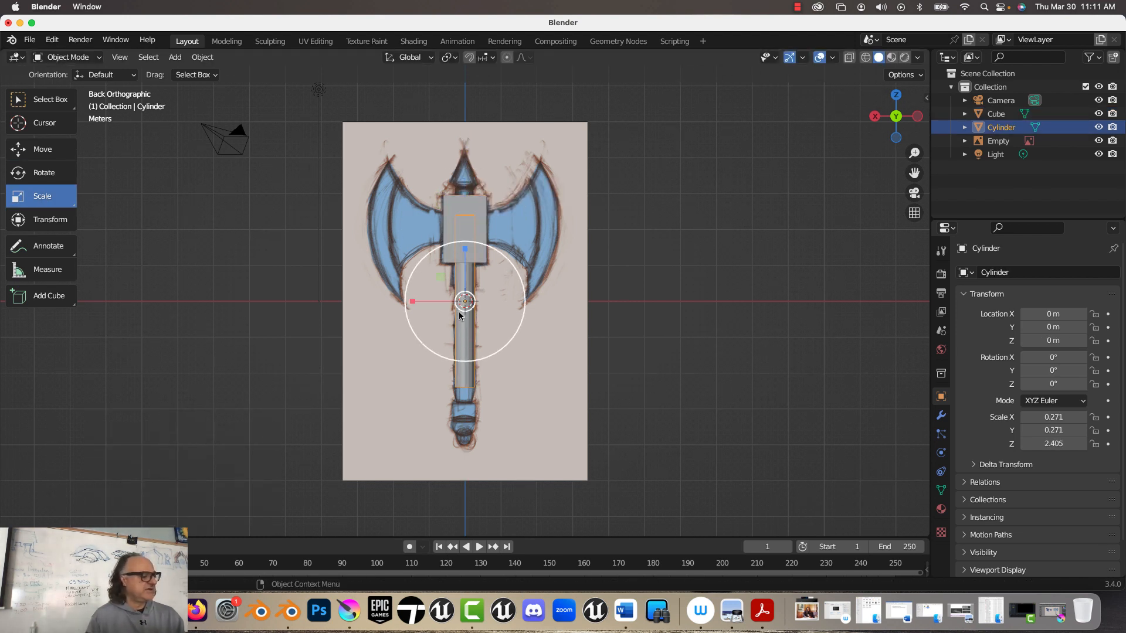
{"action": "left_click", "coordinate": [42, 149]}
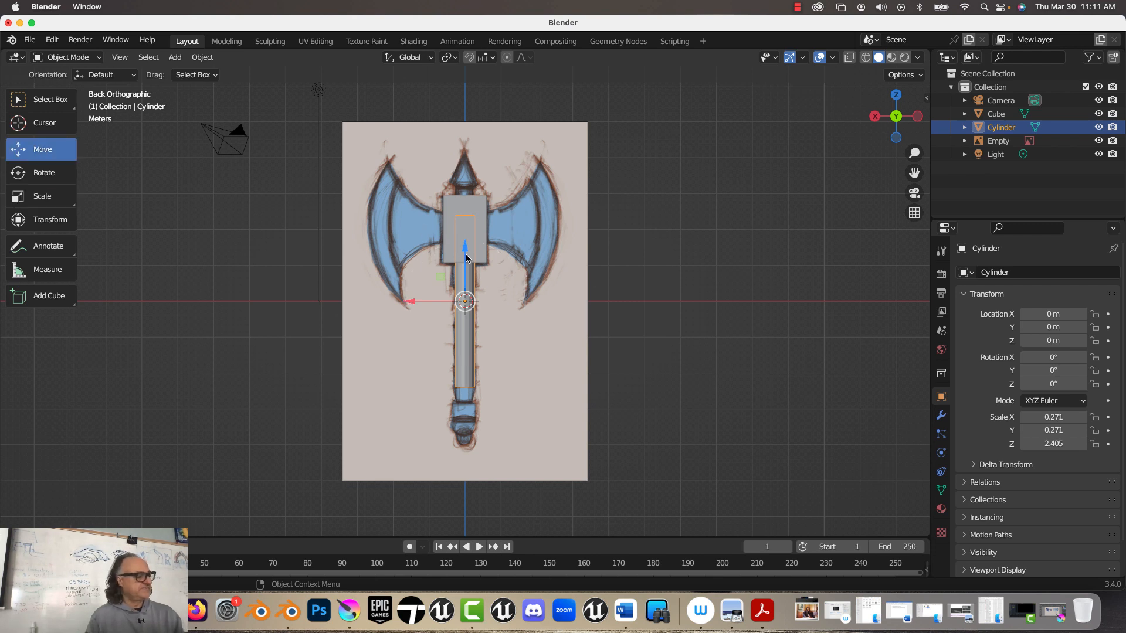
{"action": "left_click_drag", "start_coordinate": [464, 260], "coordinate": [463, 276]}
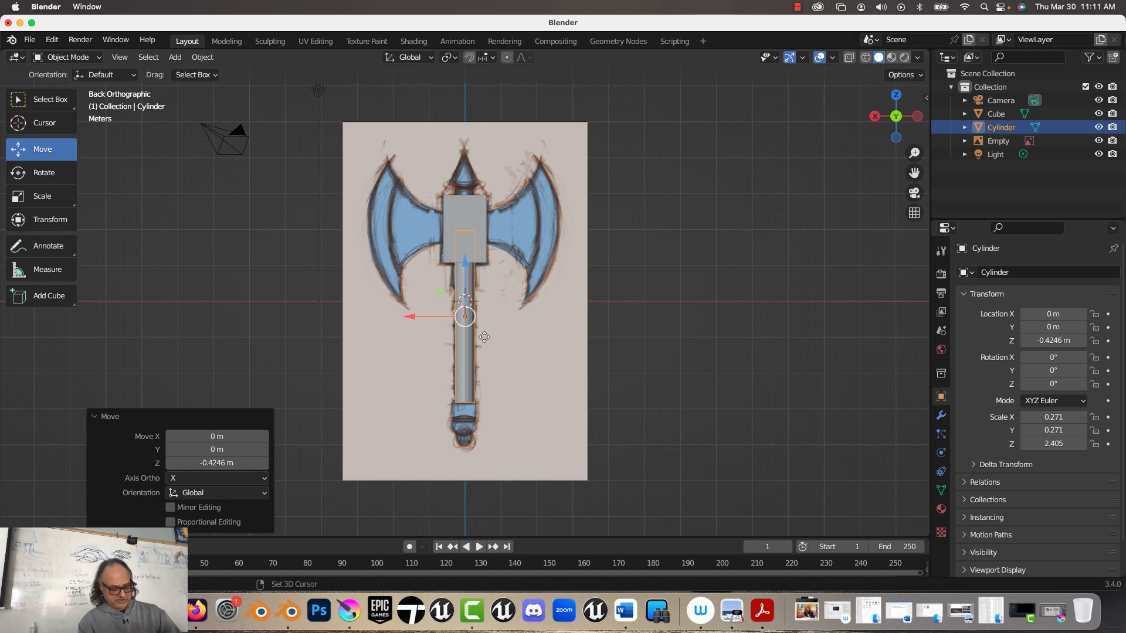
Step: Duplicate the handle cylinder about 2.45 m down along Z and shorten the copy to a Z scale of about 0.35
{"action": "key", "text": "shift+d"}
{"action": "key", "text": "z"}
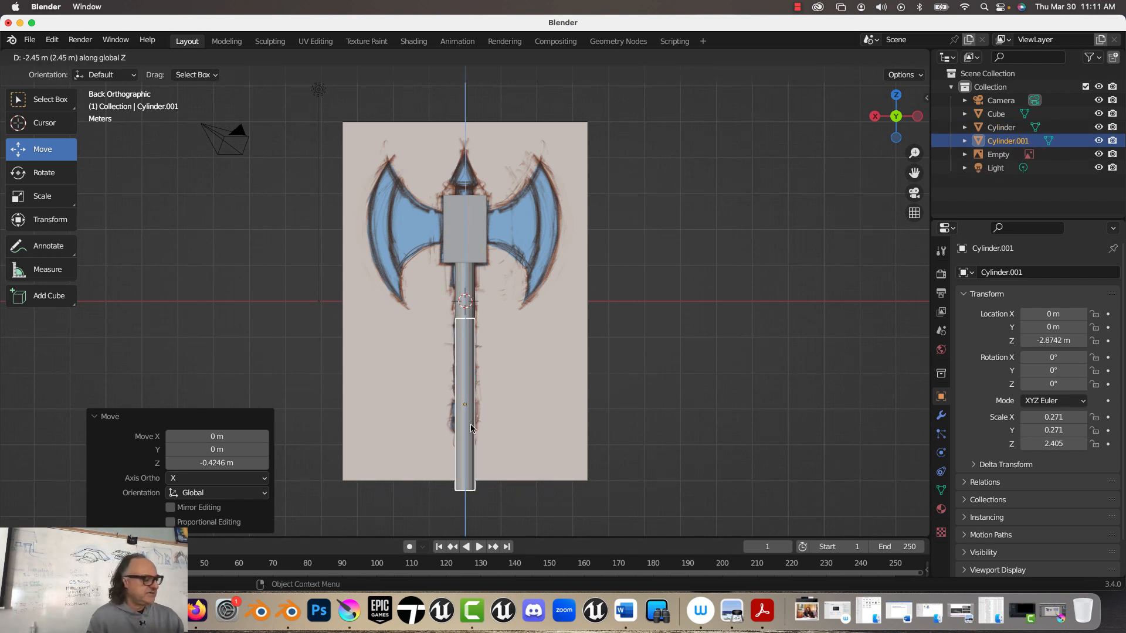
{"action": "left_click", "coordinate": [466, 437]}
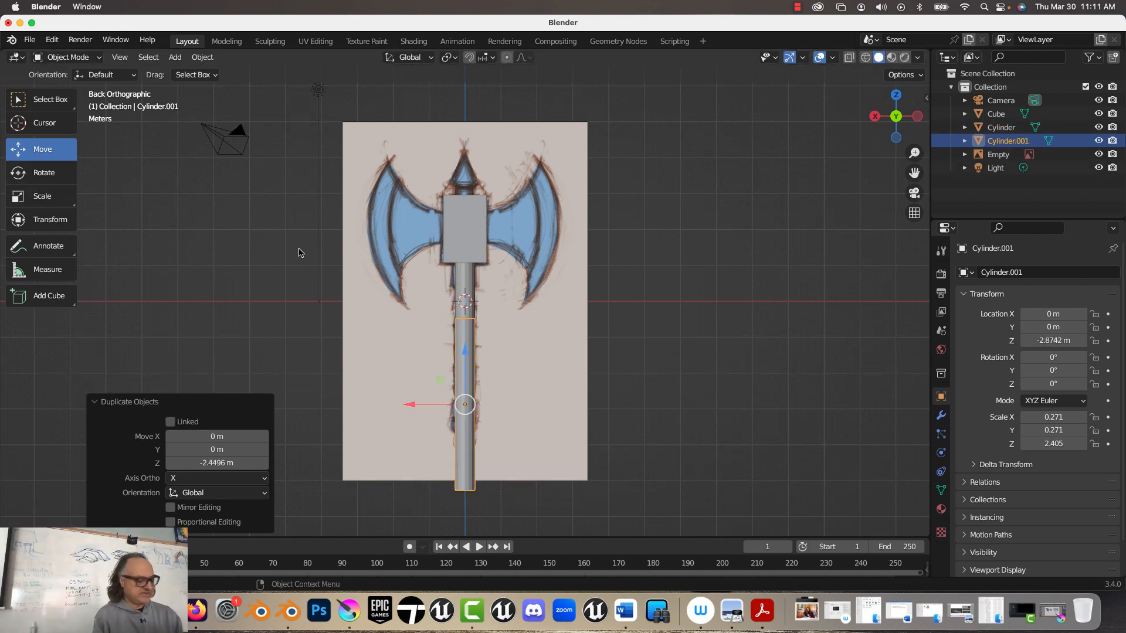
{"action": "left_click", "coordinate": [42, 196]}
{"action": "left_click_drag", "start_coordinate": [466, 353], "coordinate": [467, 405]}
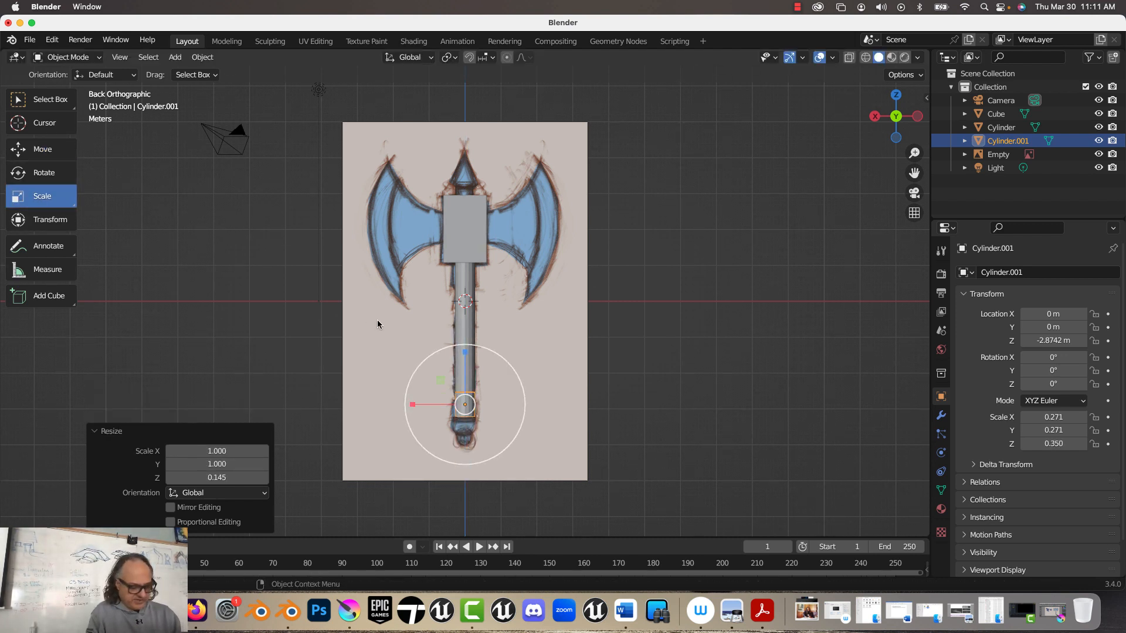
Step: Scale the short cylinder near the lower end of the handle uniformly by 1.5
{"action": "type", "text": "s1.5"}
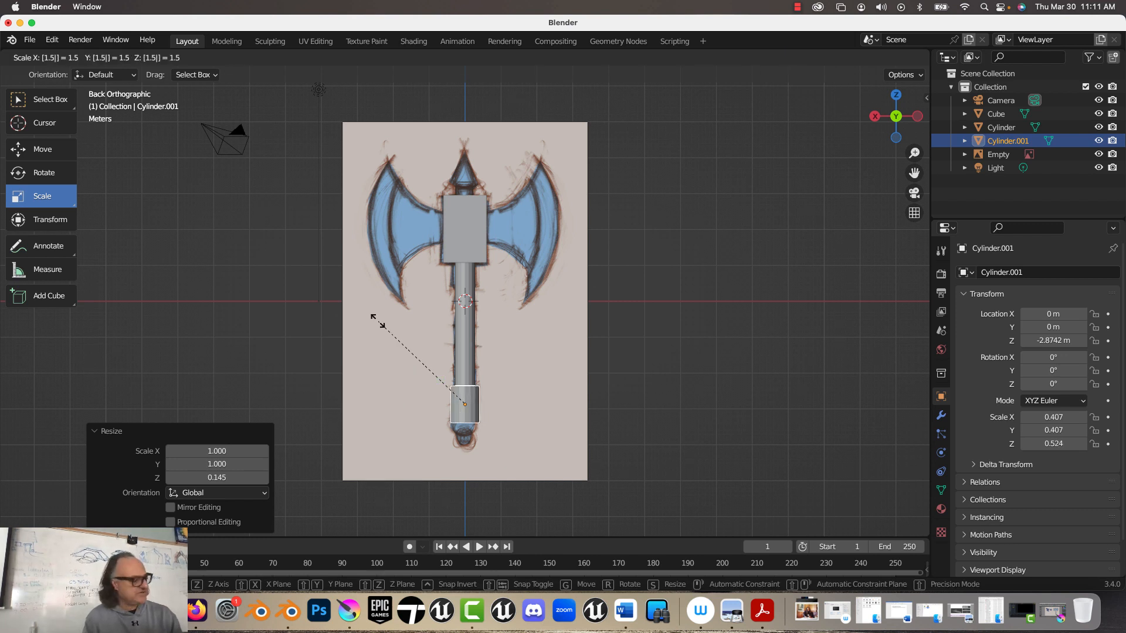
{"action": "key", "text": "Return"}
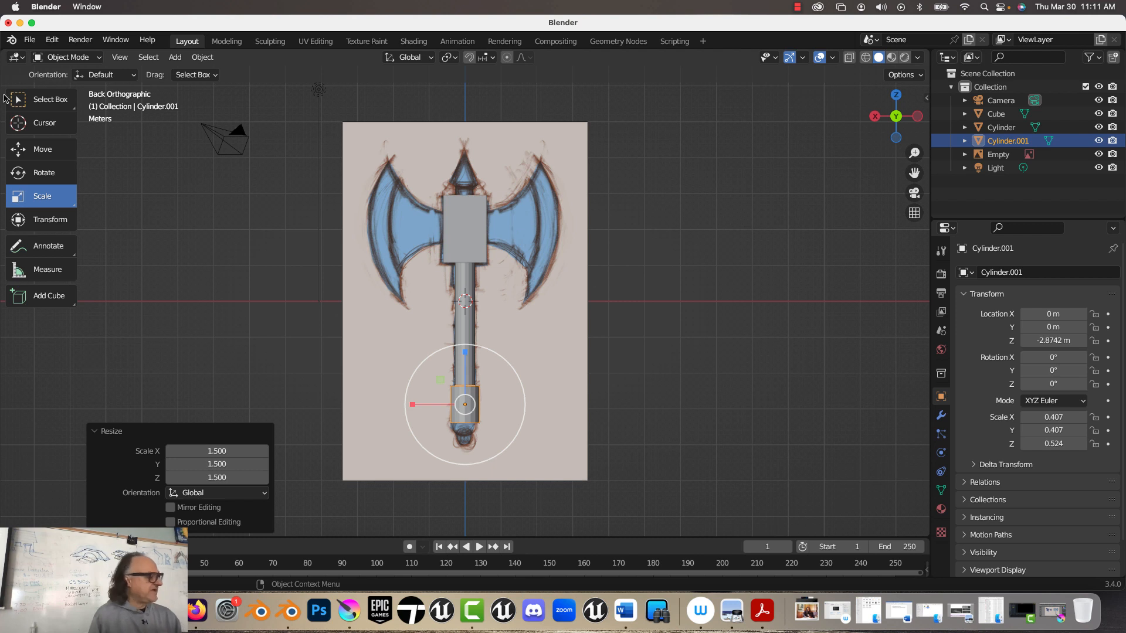
Step: Turn on the wireframe overlay so the mesh edges show on the objects in the viewport
{"action": "left_click", "coordinate": [34, 154]}
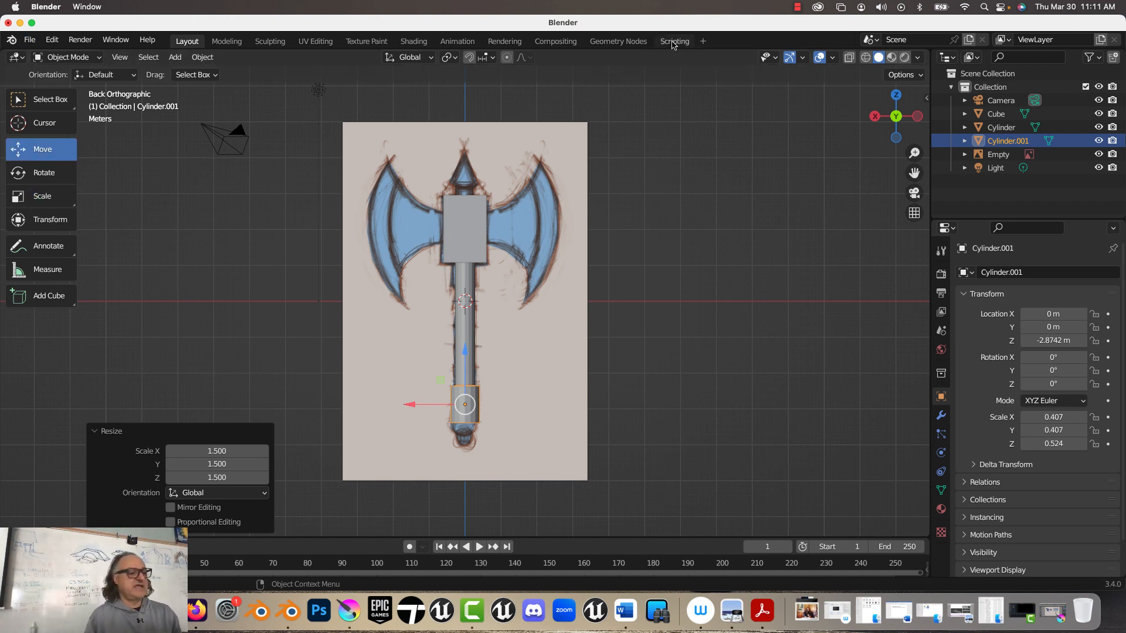
{"action": "left_click", "coordinate": [834, 59]}
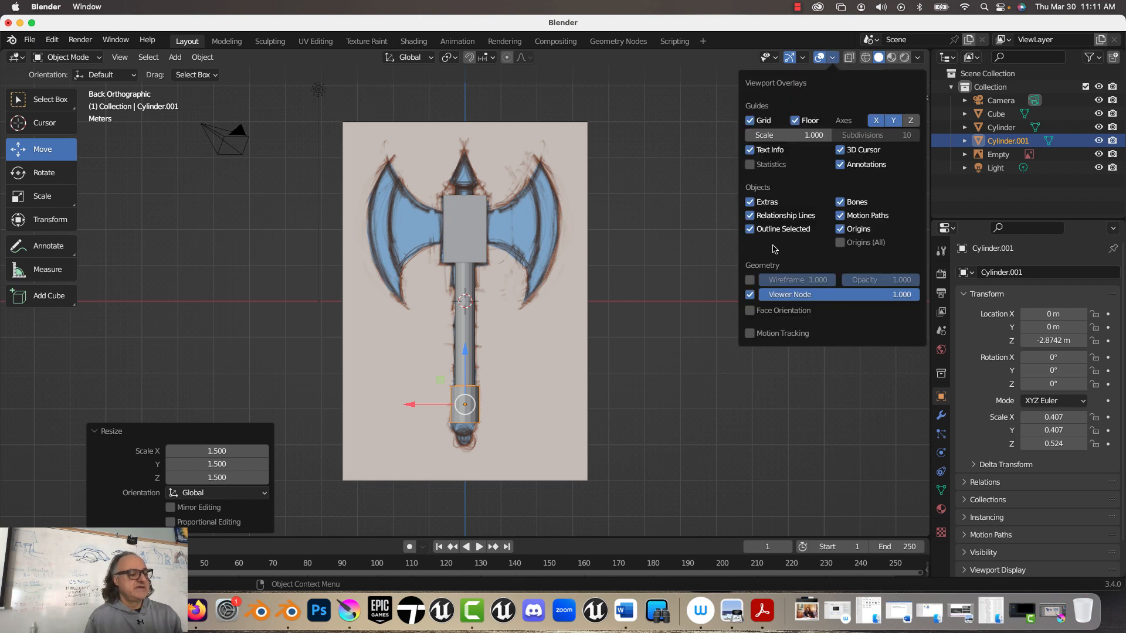
{"action": "left_click", "coordinate": [749, 279]}
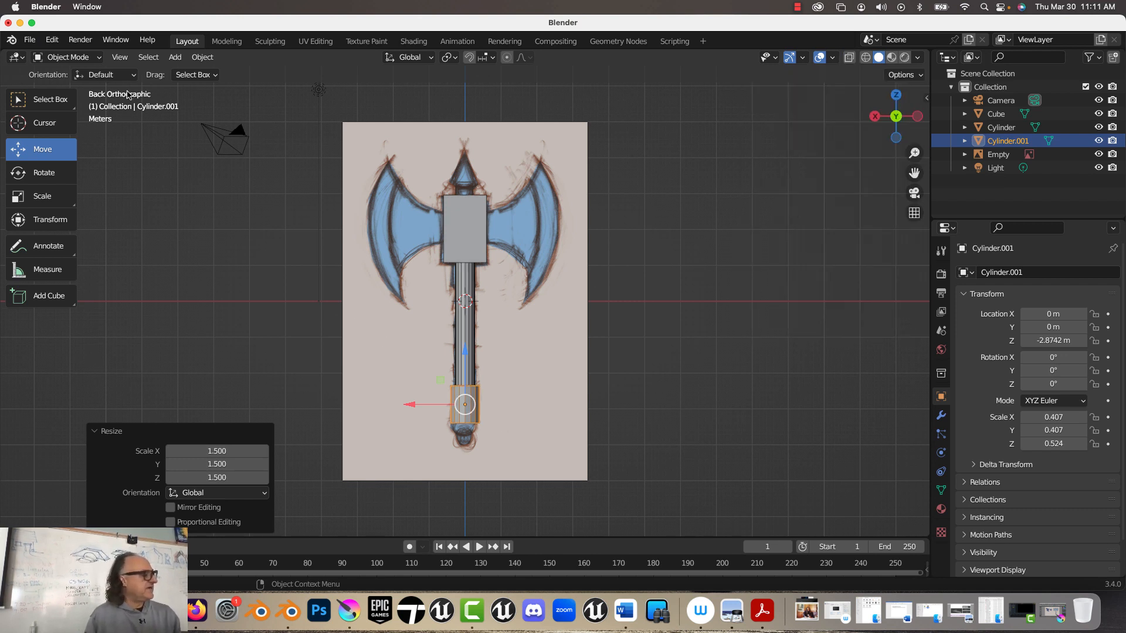
Step: Add a UV sphere with 22 segments
{"action": "left_click", "coordinate": [174, 58]}
{"action": "mouse_move", "coordinate": [209, 73]}
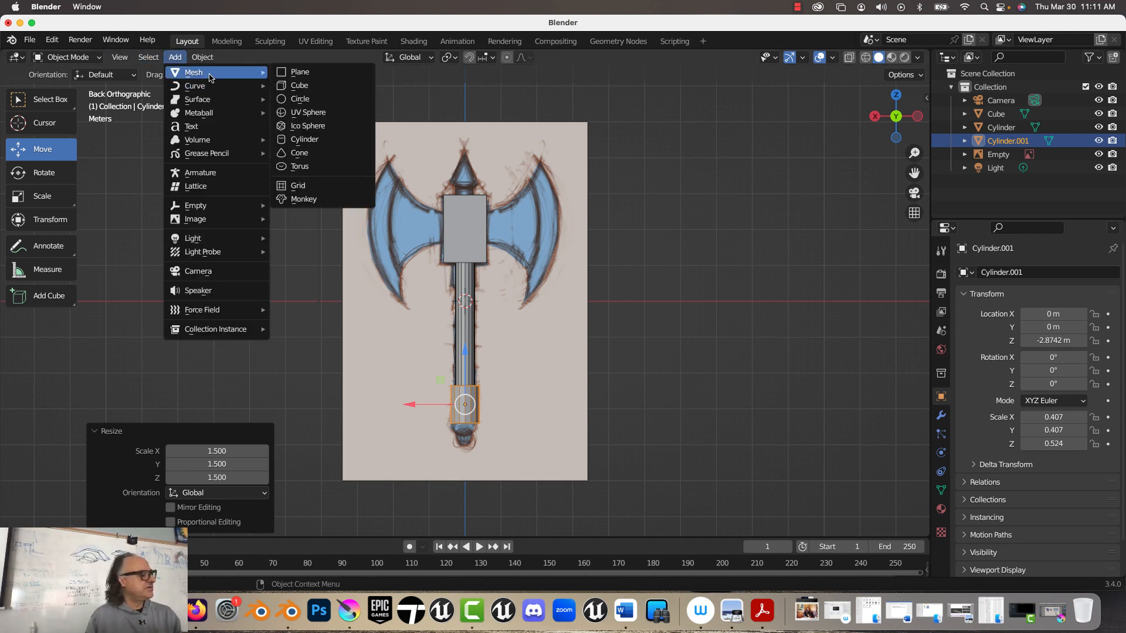
{"action": "left_click", "coordinate": [299, 115]}
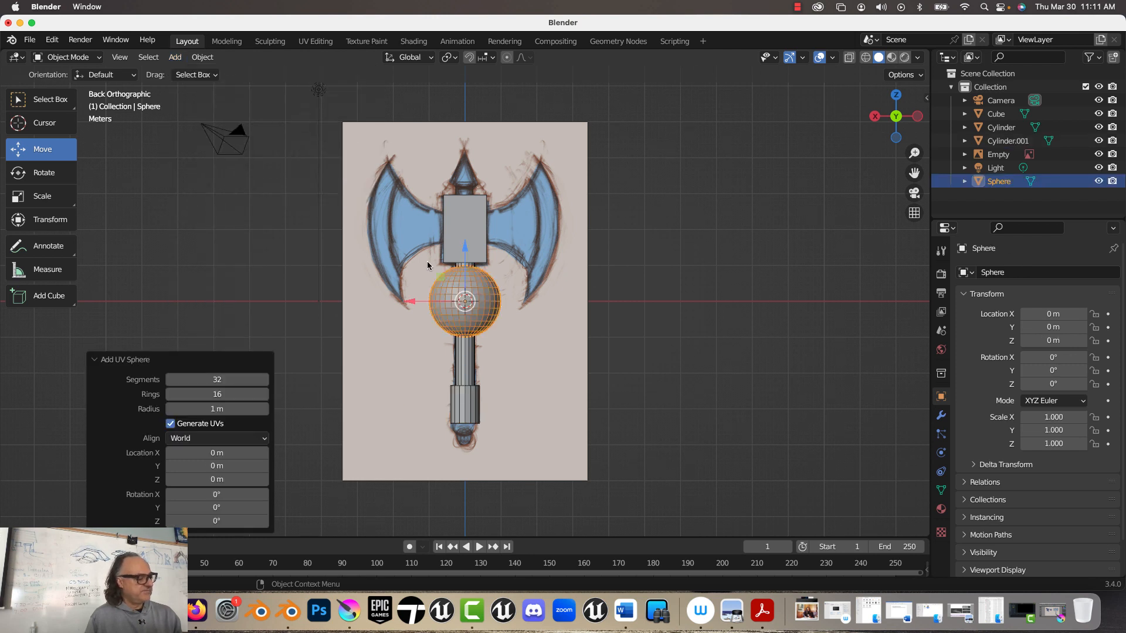
{"action": "left_click", "coordinate": [222, 379]}
{"action": "type", "text": "22"}
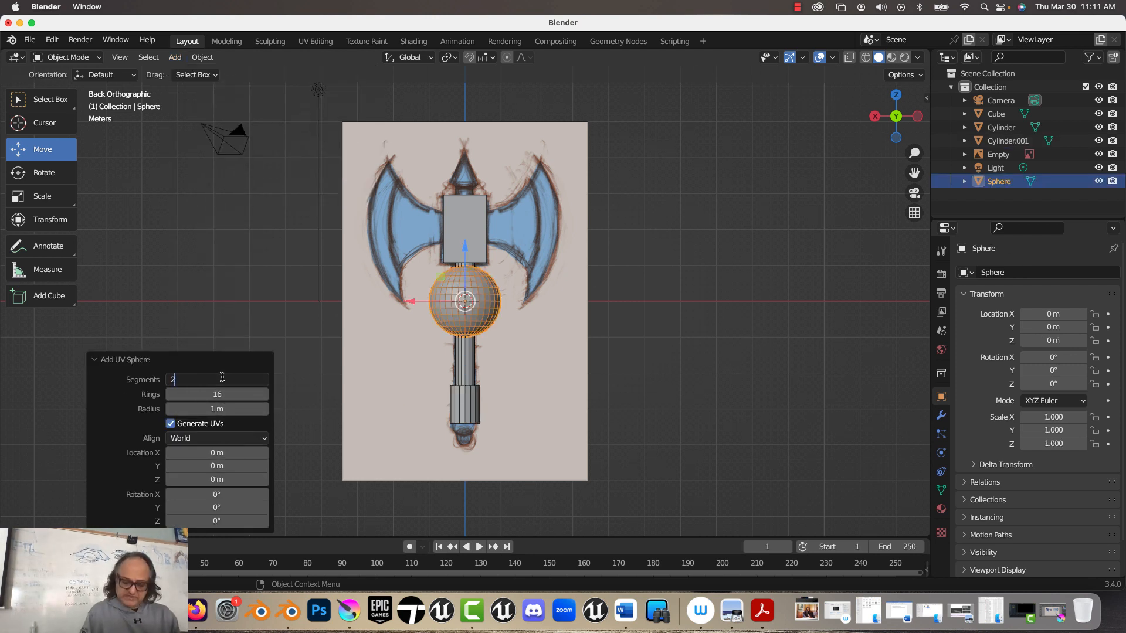
{"action": "key", "text": "Return"}
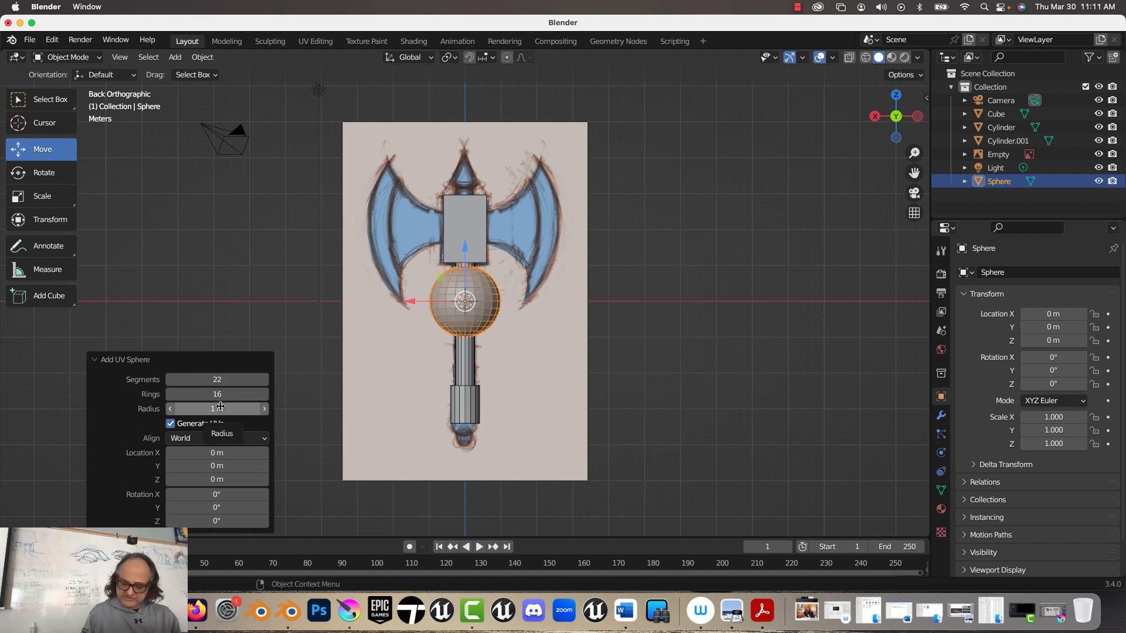
Step: Set the sphere's radius to 0.4 m and move it down about 3.45 m along Z to cap the handle's lower end
{"action": "double_click", "coordinate": [219, 407]}
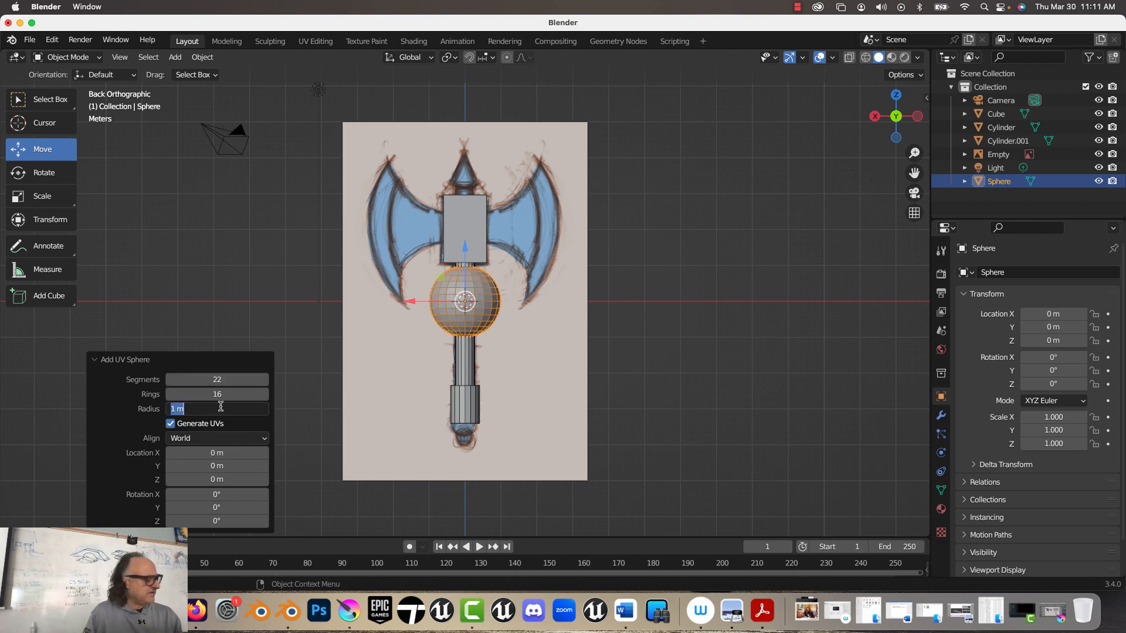
{"action": "key", "text": "BackSpace"}
{"action": "type", "text": ".5"}
{"action": "key", "text": "Return"}
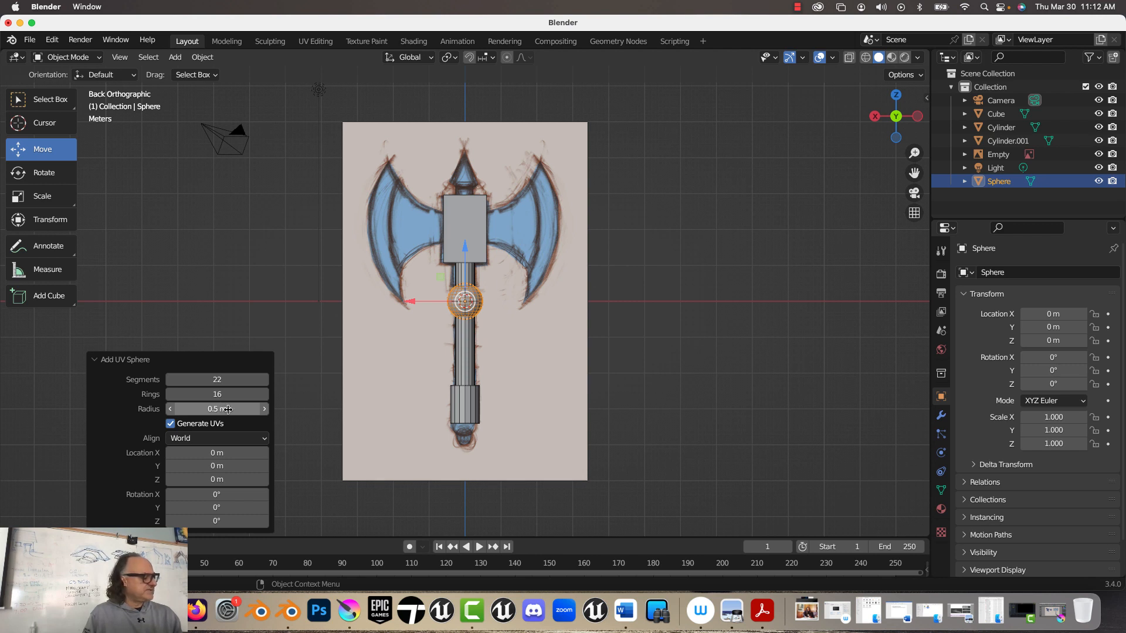
{"action": "double_click", "coordinate": [227, 408]}
{"action": "key", "text": "BackSpace"}
{"action": "type", "text": ".4"}
{"action": "key", "text": "Return"}
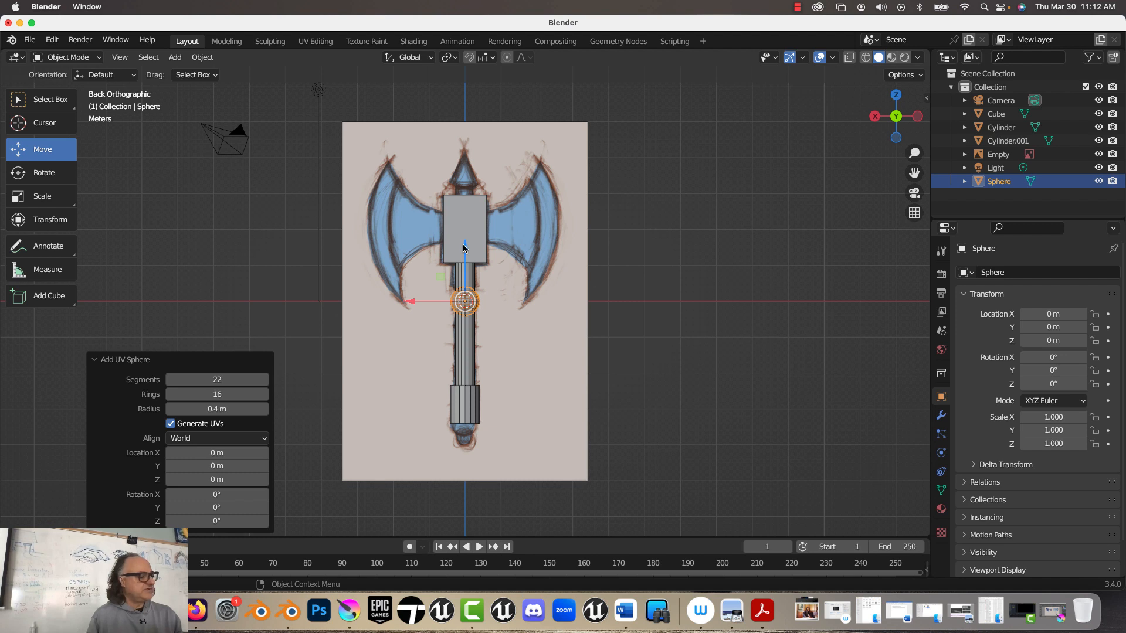
{"action": "left_click_drag", "start_coordinate": [466, 250], "coordinate": [453, 376]}
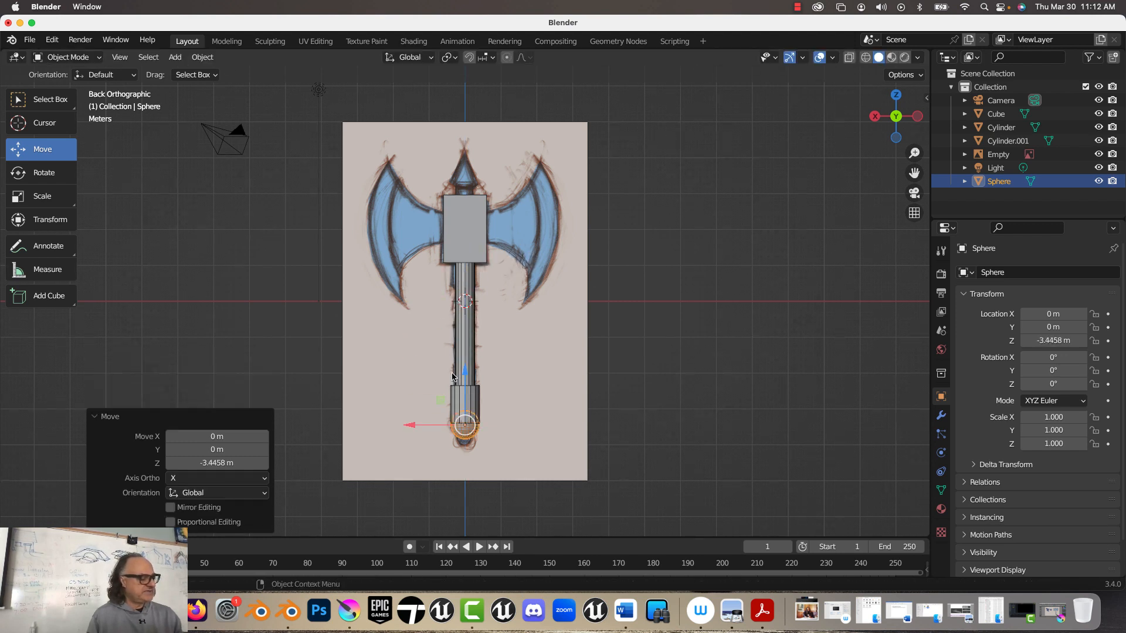
{"action": "left_click", "coordinate": [396, 345]}
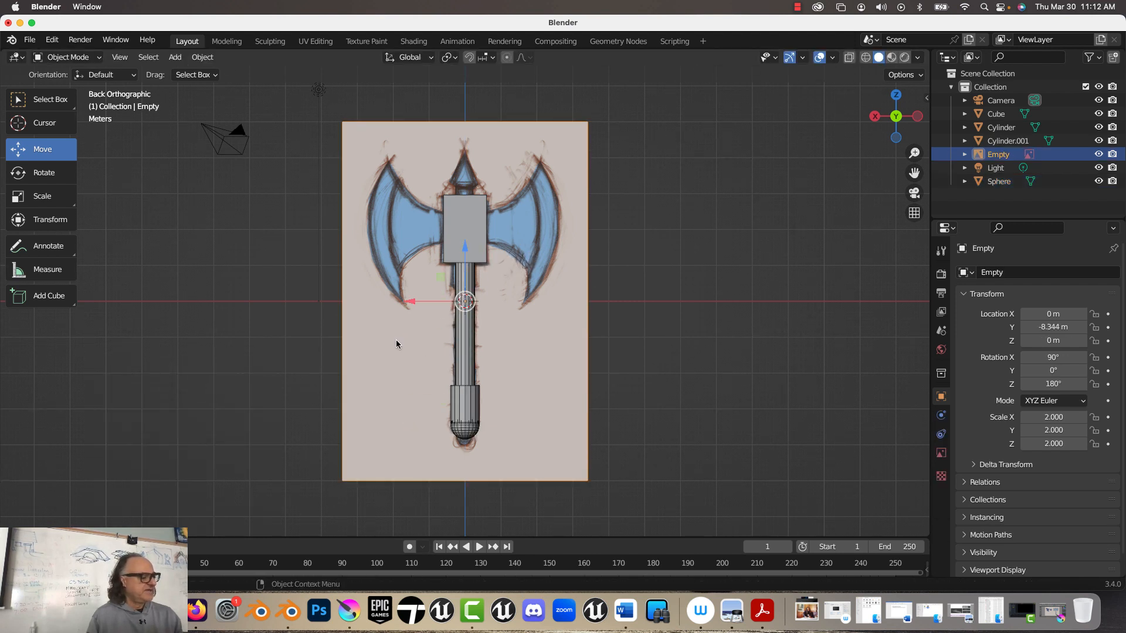
{"action": "left_click", "coordinate": [461, 410]}
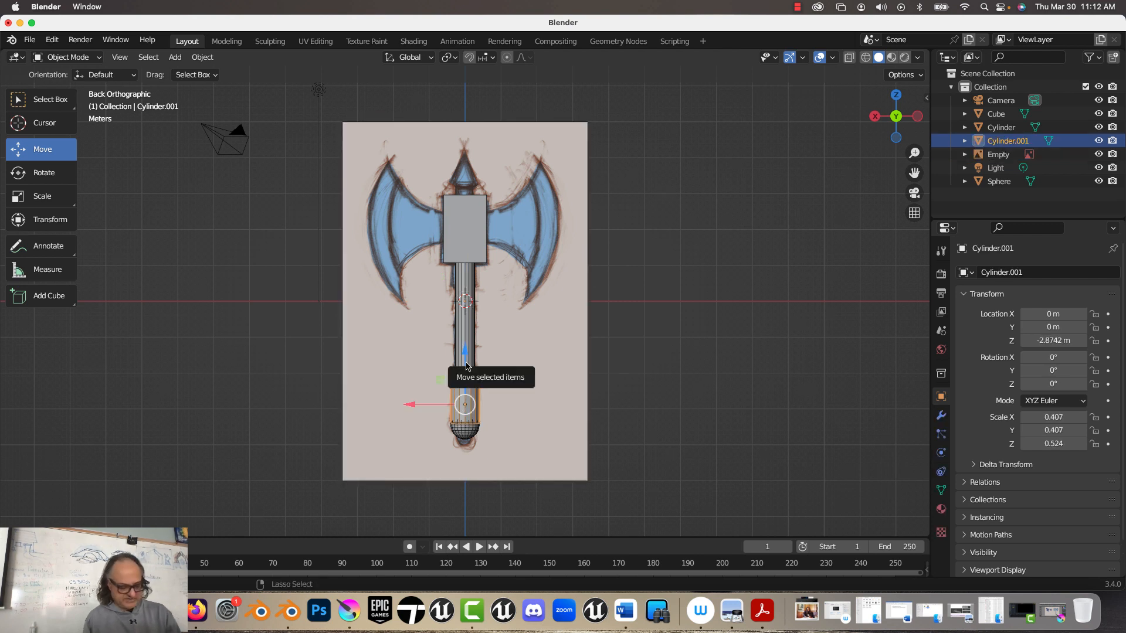
{"action": "key", "text": "z"}
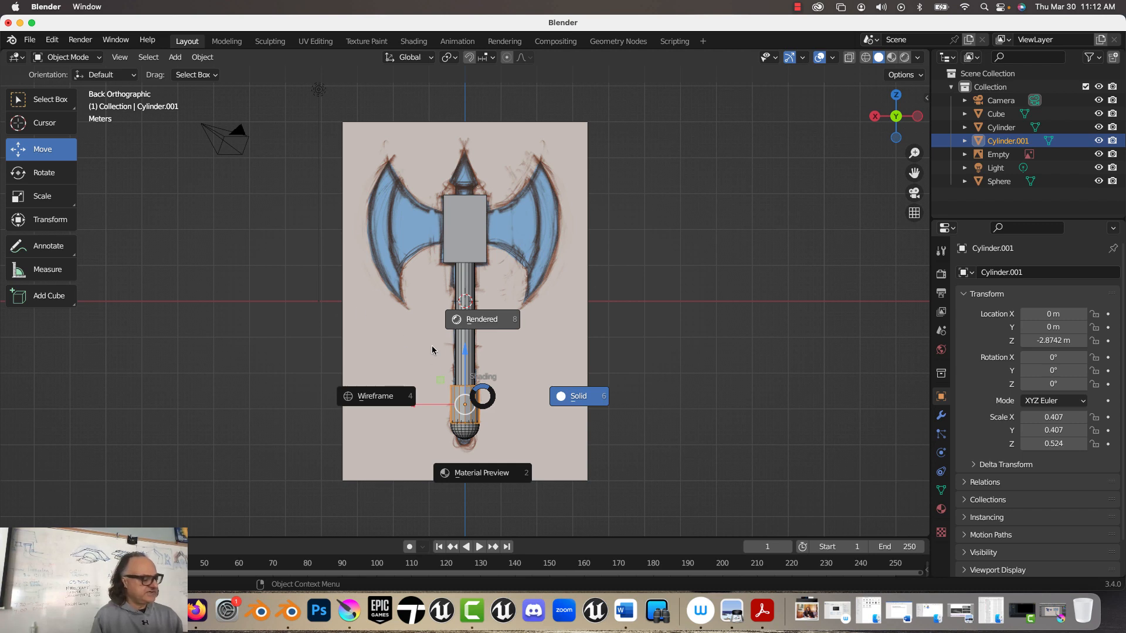
{"action": "left_click", "coordinate": [571, 397]}
{"action": "left_click", "coordinate": [526, 395]}
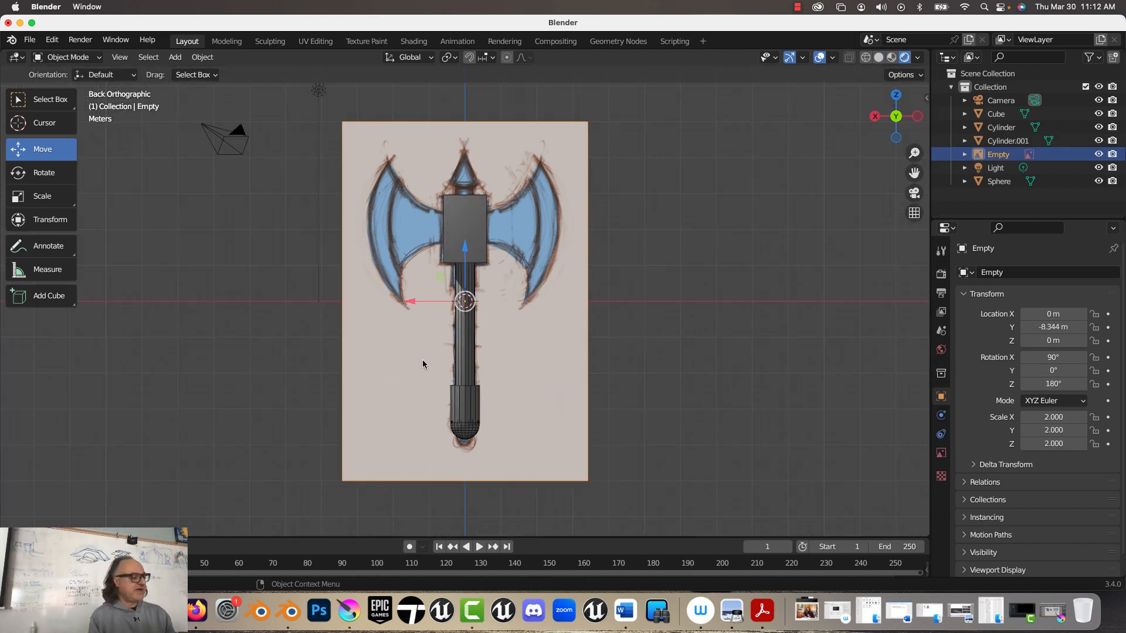
{"action": "left_click", "coordinate": [879, 57]}
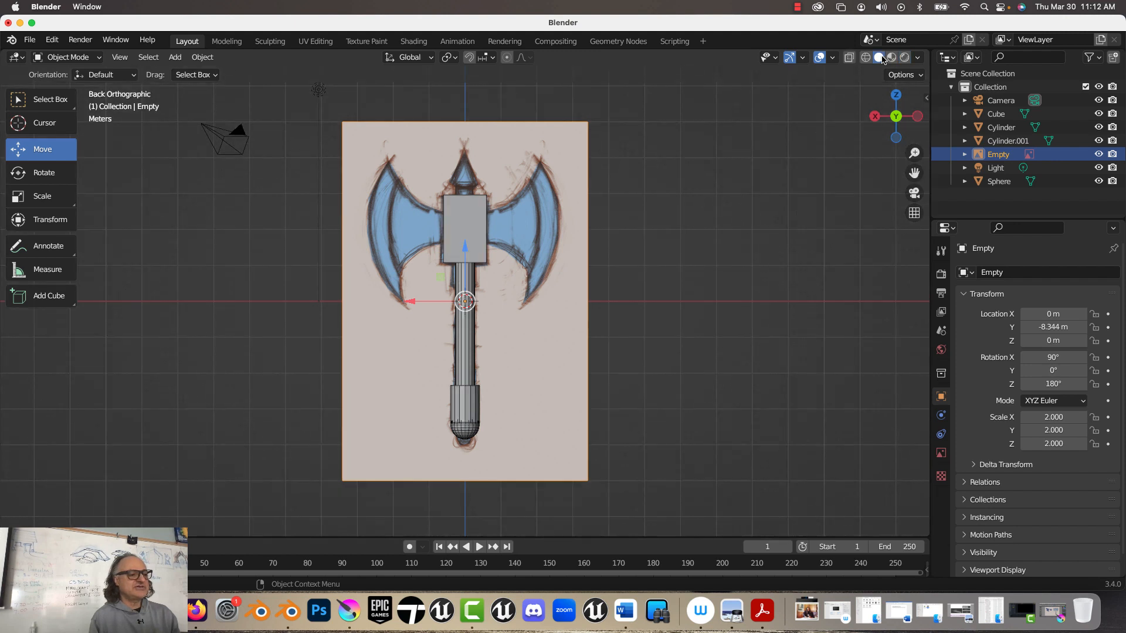
Step: Duplicate the short grip cylinder about 3.85 m up along Z, directly beneath the central block of the axe head
{"action": "left_click", "coordinate": [479, 409]}
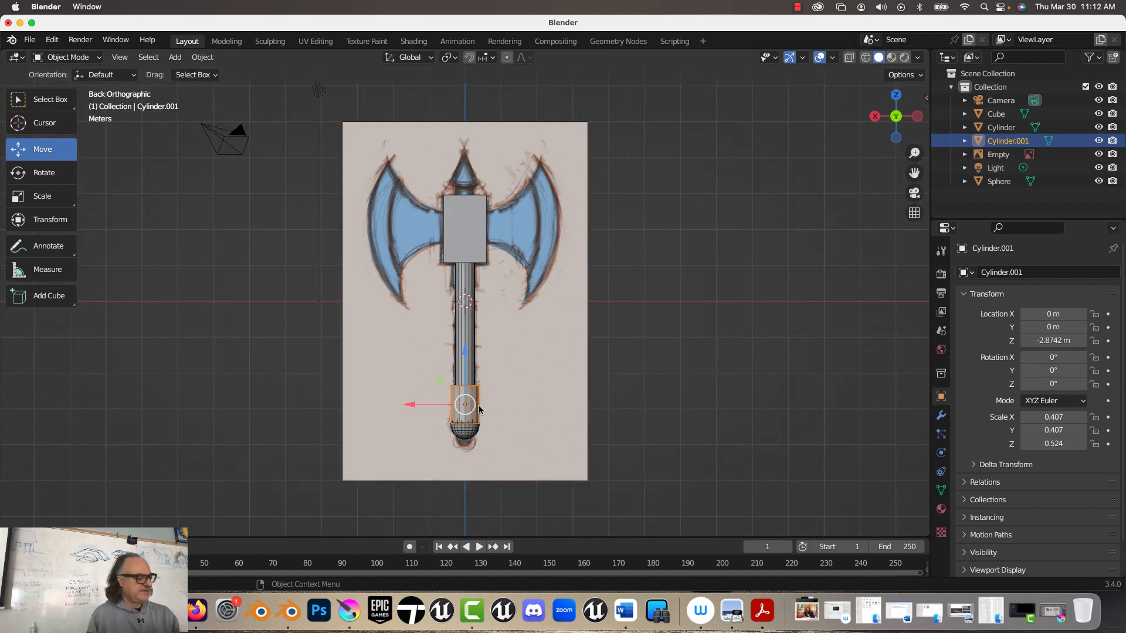
{"action": "key", "text": "shift+d"}
{"action": "key", "text": "z"}
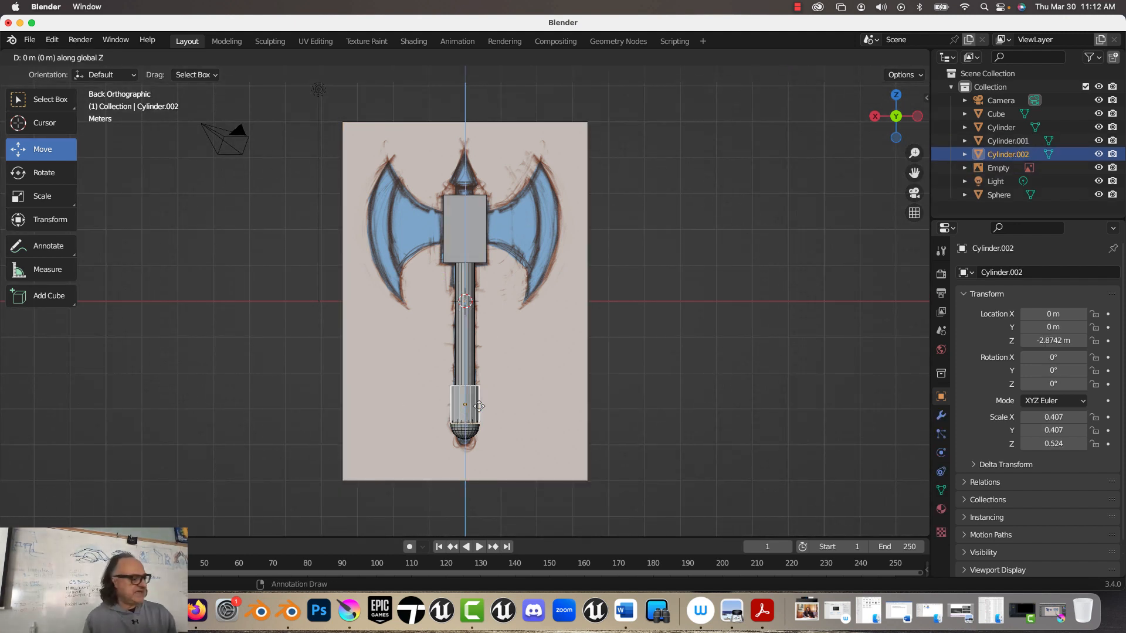
{"action": "left_click", "coordinate": [377, 271]}
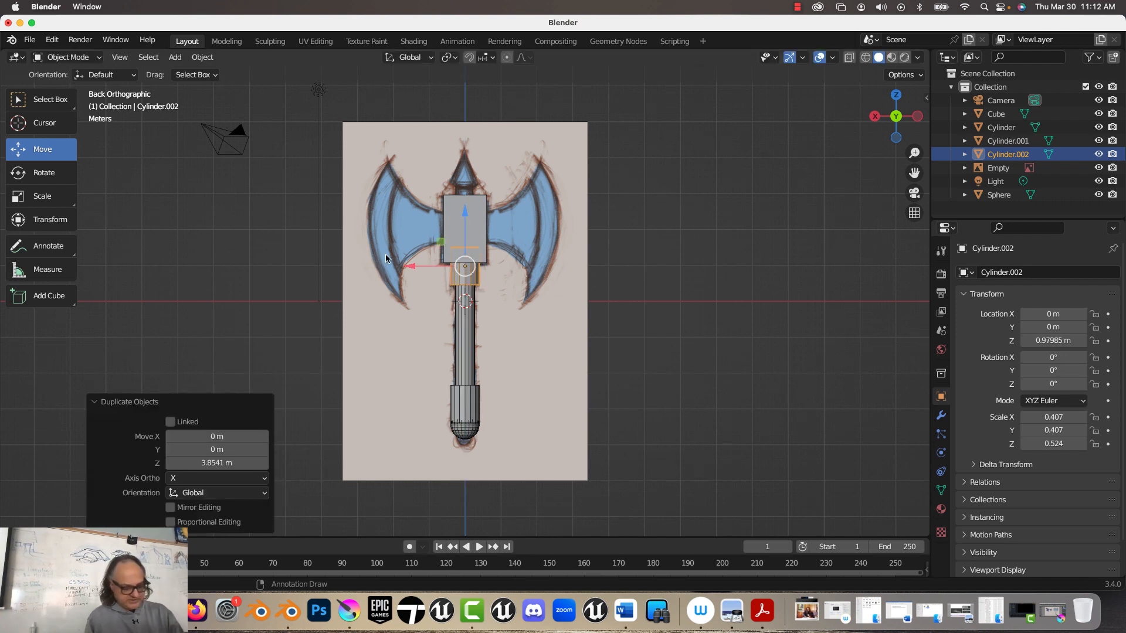
Step: Duplicate the collar cylinder about 1.78 m up along Z so the copy protrudes above the central block
{"action": "key", "text": "shift+d"}
{"action": "key", "text": "z"}
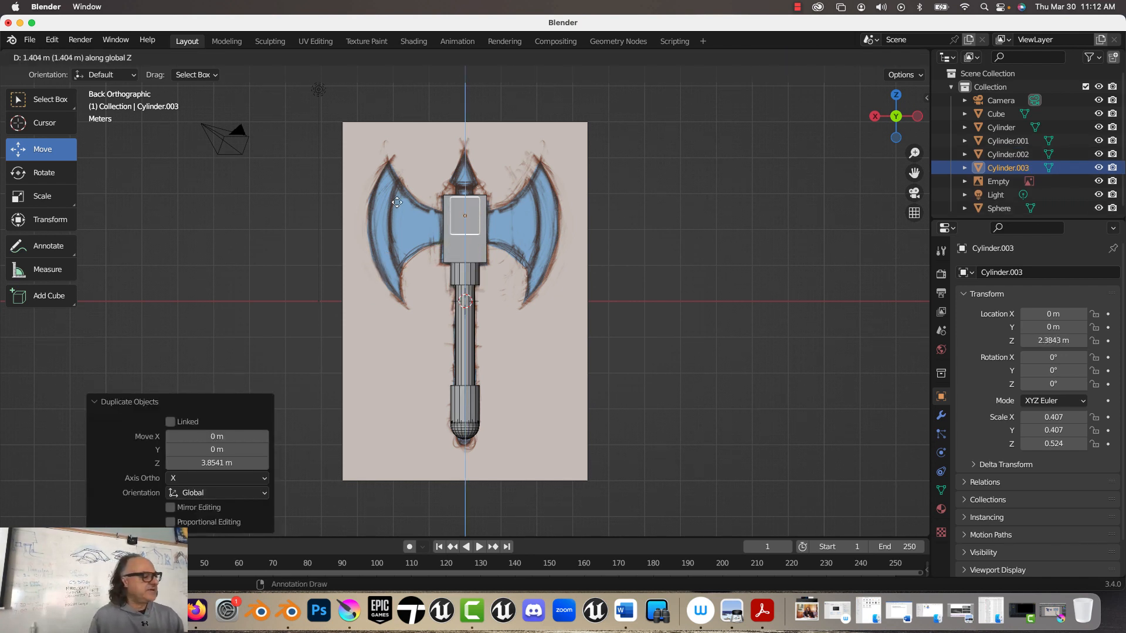
{"action": "left_click", "coordinate": [396, 192]}
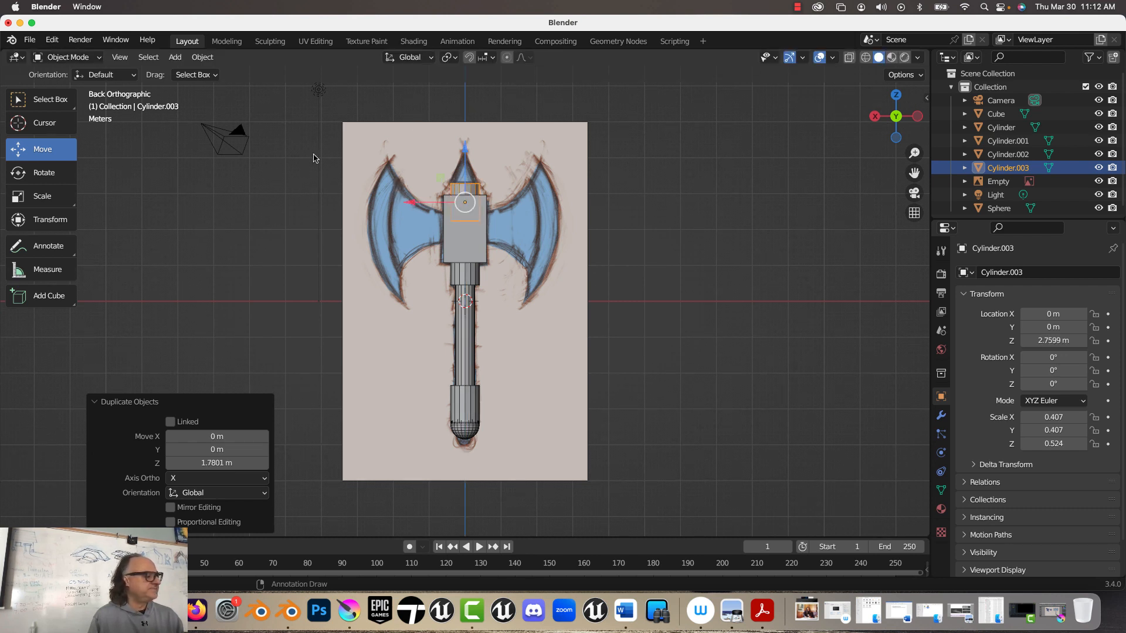
Step: Add a cone mesh with the default 32 vertices for the axe's top spike
{"action": "left_click", "coordinate": [175, 57]}
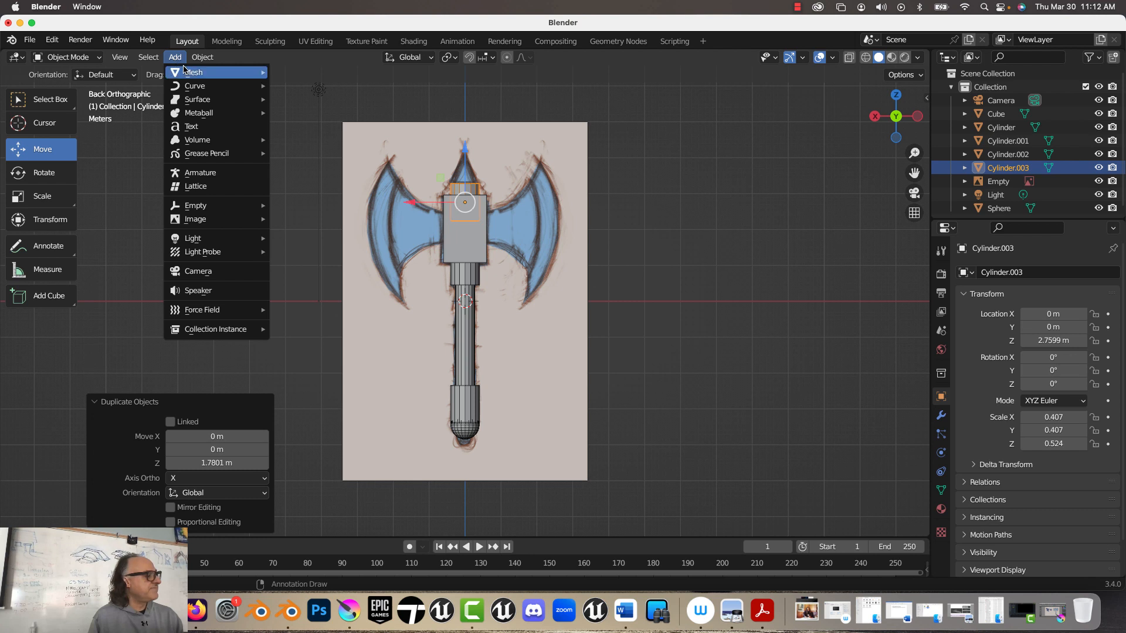
{"action": "mouse_move", "coordinate": [185, 71]}
{"action": "left_click", "coordinate": [322, 153]}
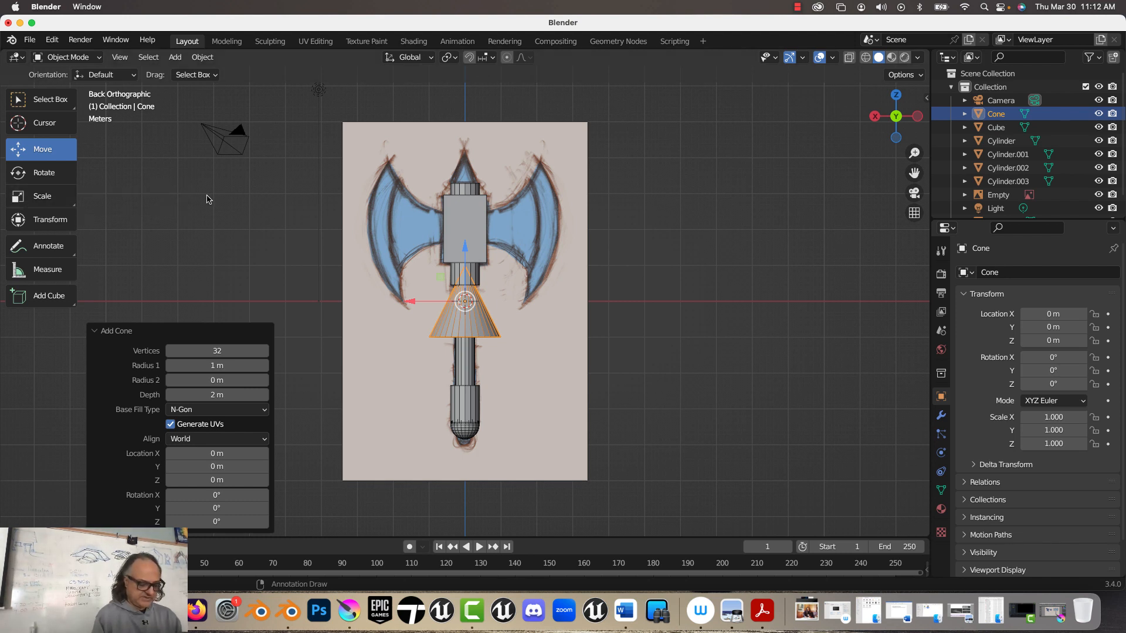
Step: Stretch the cone along Z by a factor of about 2.02 and scale it uniformly by about 0.375
{"action": "left_click", "coordinate": [40, 198]}
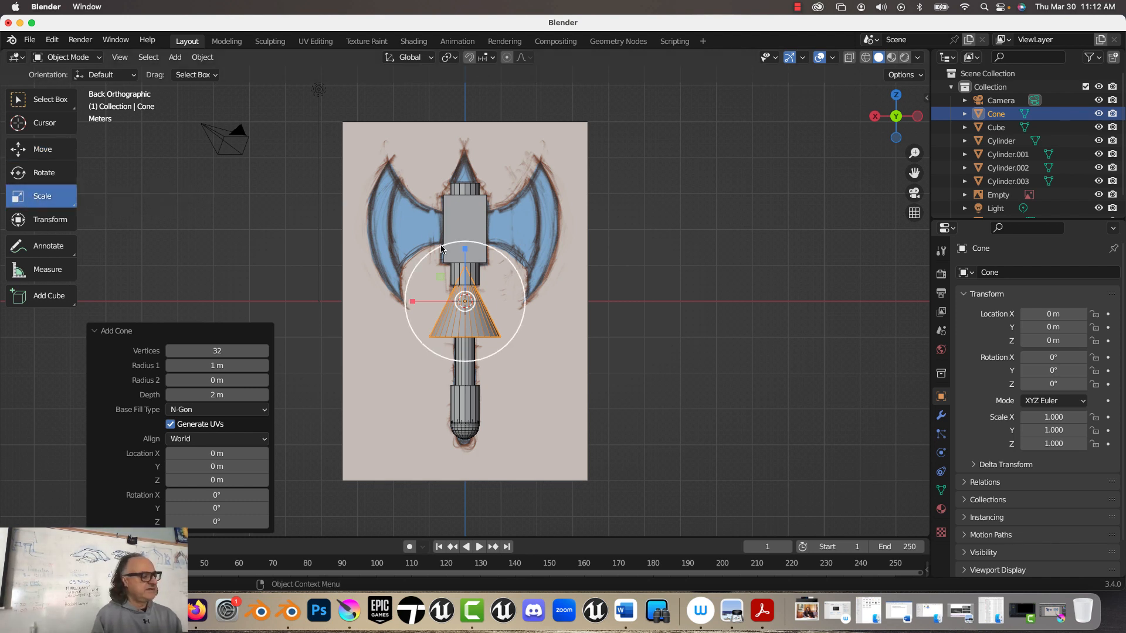
{"action": "left_click_drag", "start_coordinate": [463, 249], "coordinate": [466, 196]}
{"action": "key", "text": "s"}
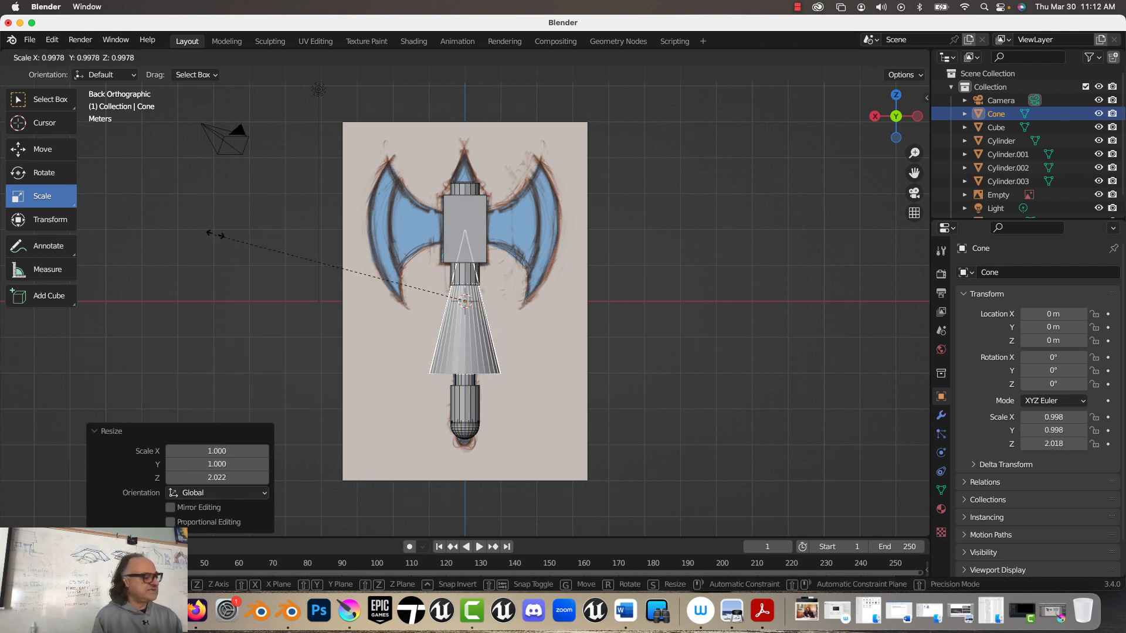
{"action": "left_click", "coordinate": [376, 265]}
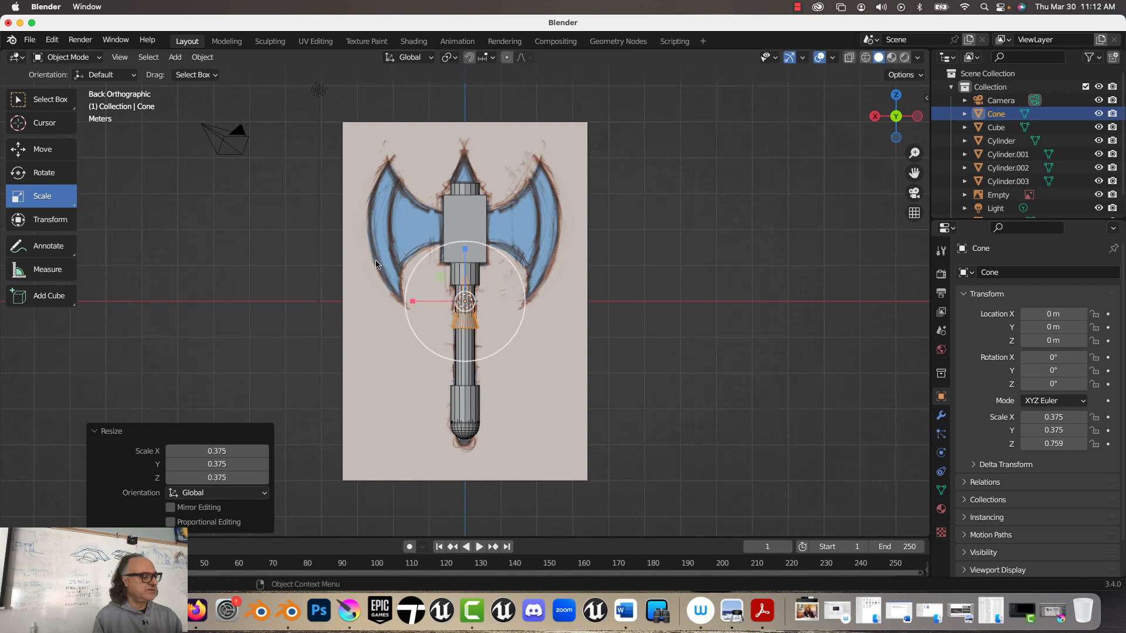
Step: Raise the cone to about 4.15 m in Z on top of the upper collar and enlarge it uniformly by about 1.29
{"action": "left_click", "coordinate": [52, 155]}
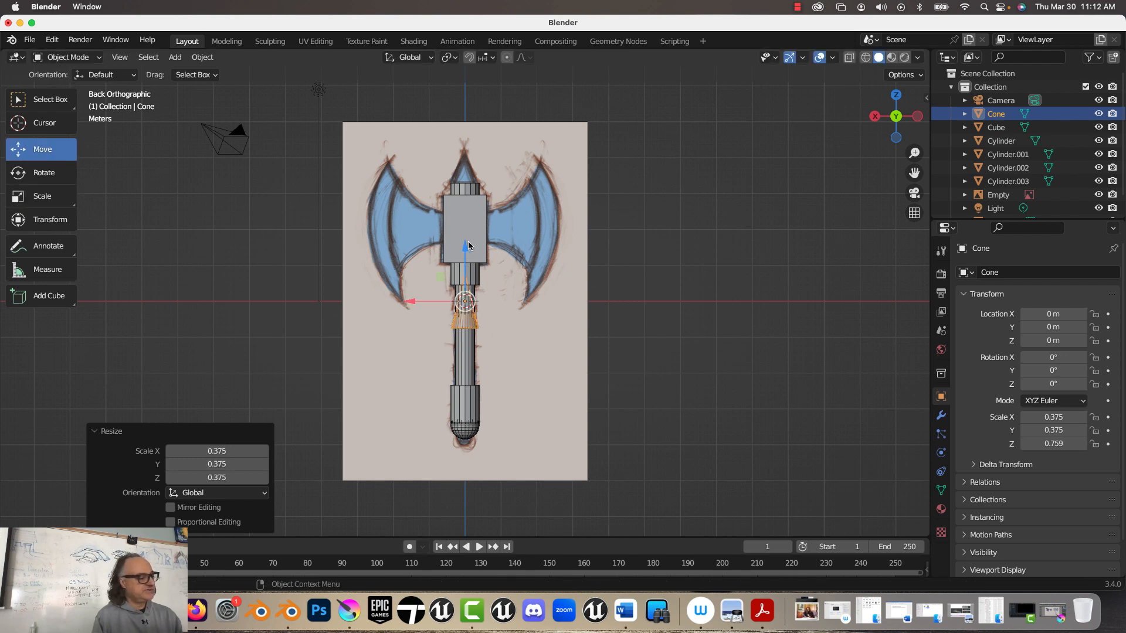
{"action": "left_click_drag", "start_coordinate": [468, 245], "coordinate": [394, 122]}
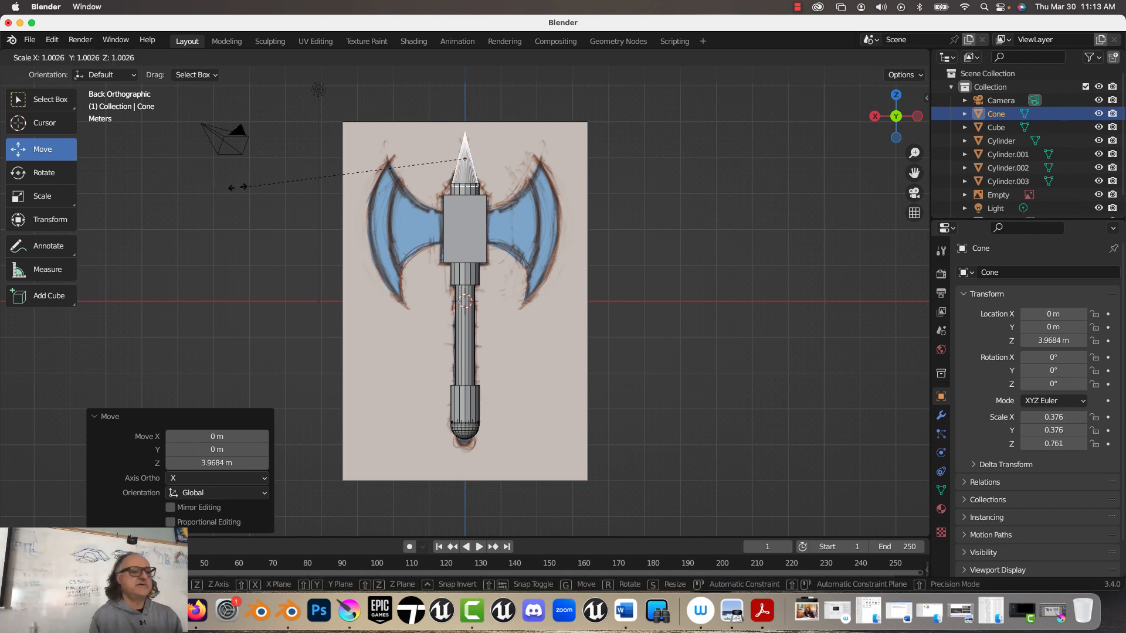
{"action": "left_click", "coordinate": [176, 146]}
{"action": "left_click_drag", "start_coordinate": [465, 114], "coordinate": [461, 107]}
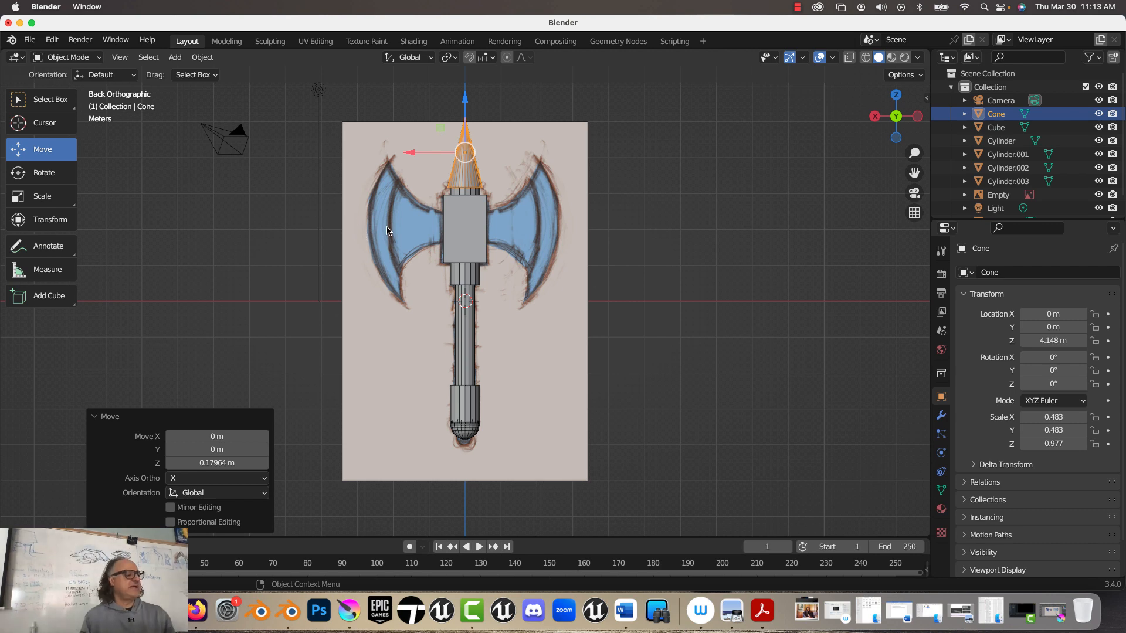
Step: Duplicate the central block of the axe head about 0.91 m along X
{"action": "left_click", "coordinate": [459, 229]}
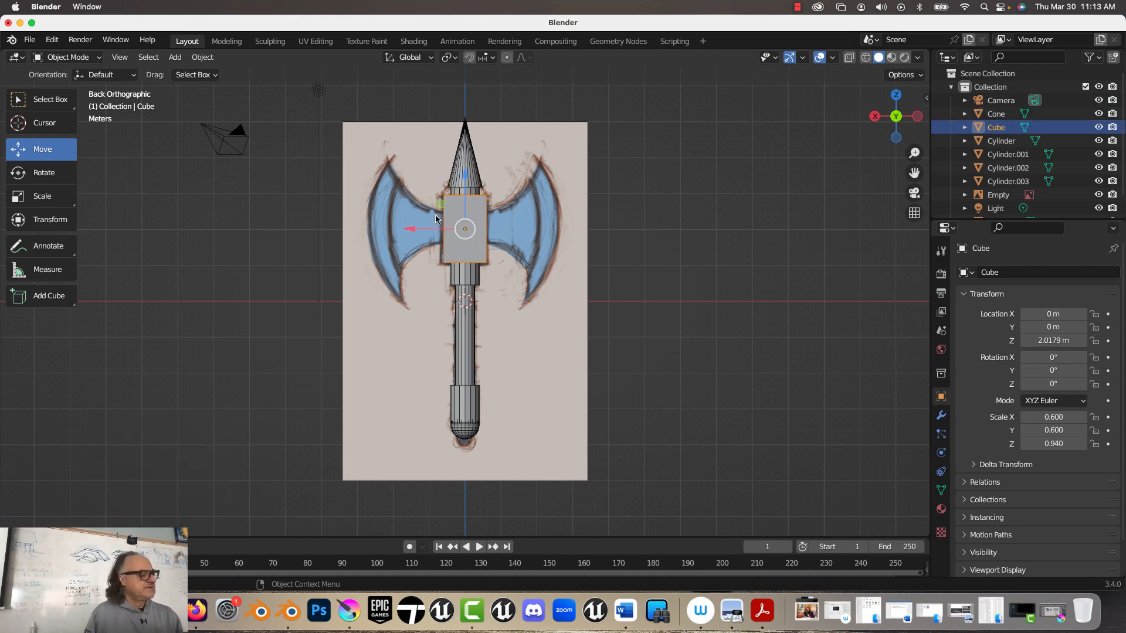
{"action": "middle_click_drag", "start_coordinate": [437, 218], "coordinate": [388, 260]}
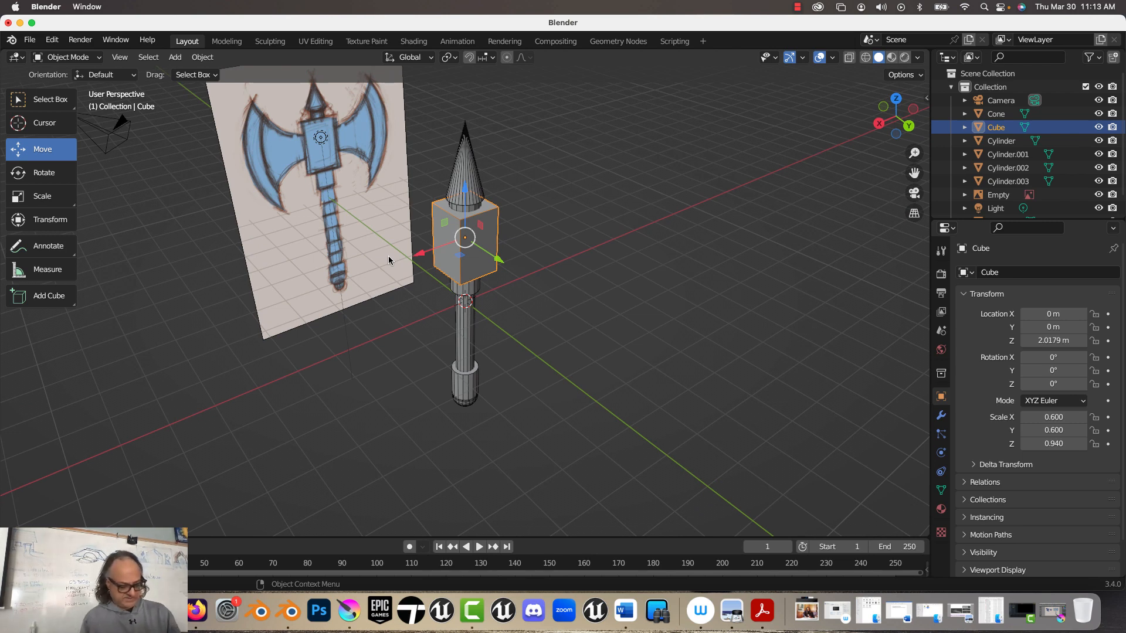
{"action": "key", "text": "shift+d"}
{"action": "key", "text": "x"}
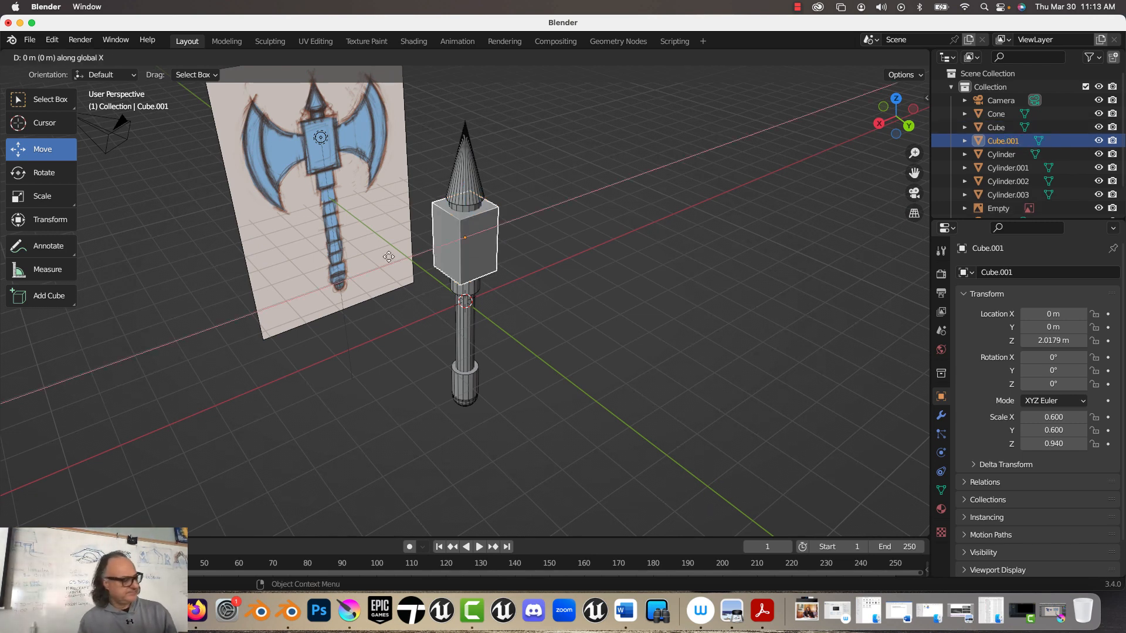
{"action": "left_click", "coordinate": [369, 258]}
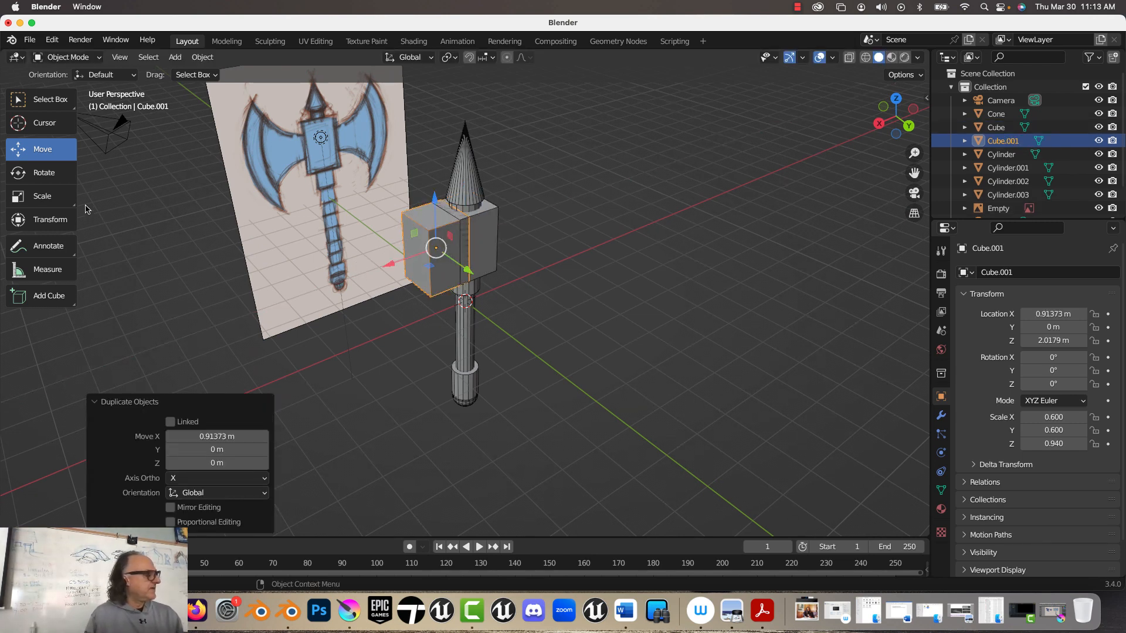
Step: Scale the duplicated block down to about 0.510 in X, 0.160 in Y and 0.750 in Z
{"action": "left_click", "coordinate": [50, 202]}
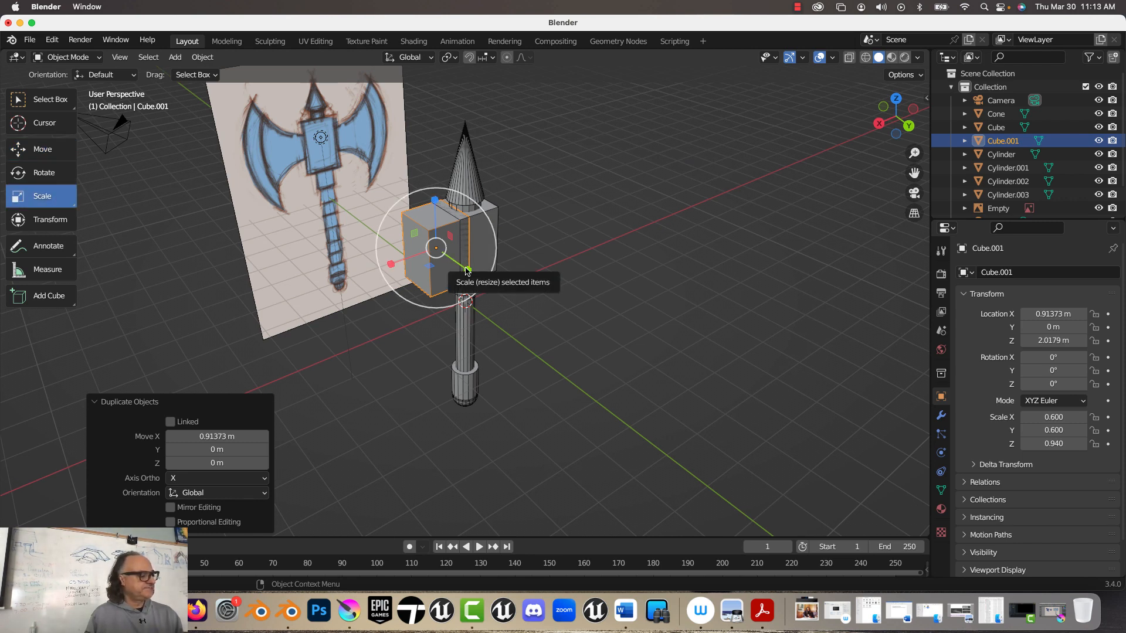
{"action": "left_click_drag", "start_coordinate": [467, 271], "coordinate": [449, 261]}
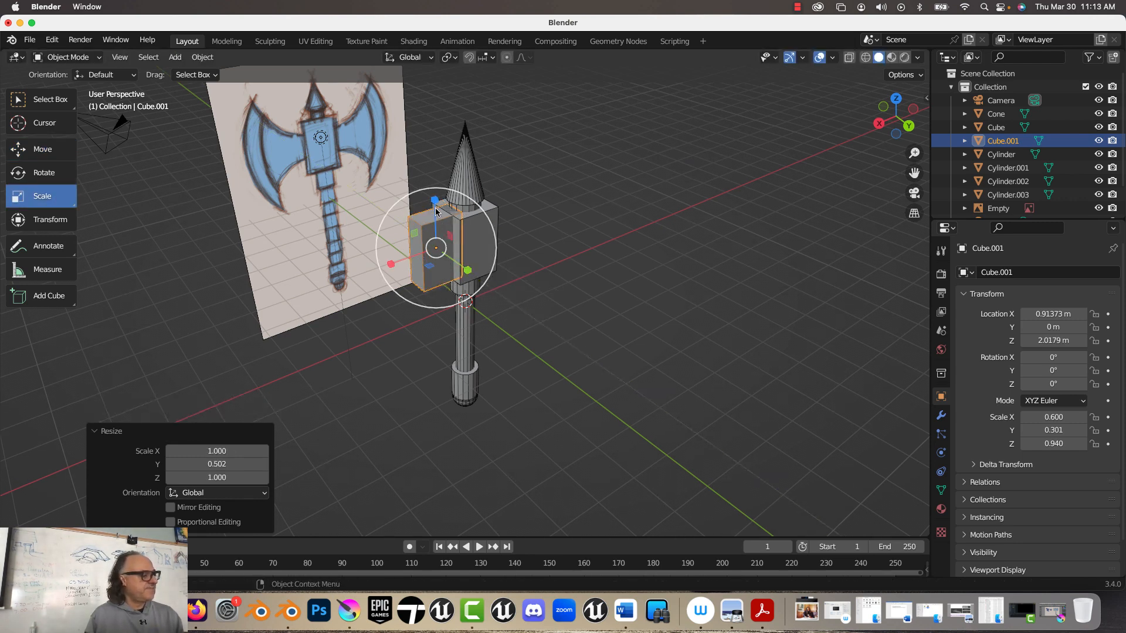
{"action": "left_click_drag", "start_coordinate": [435, 208], "coordinate": [396, 264]}
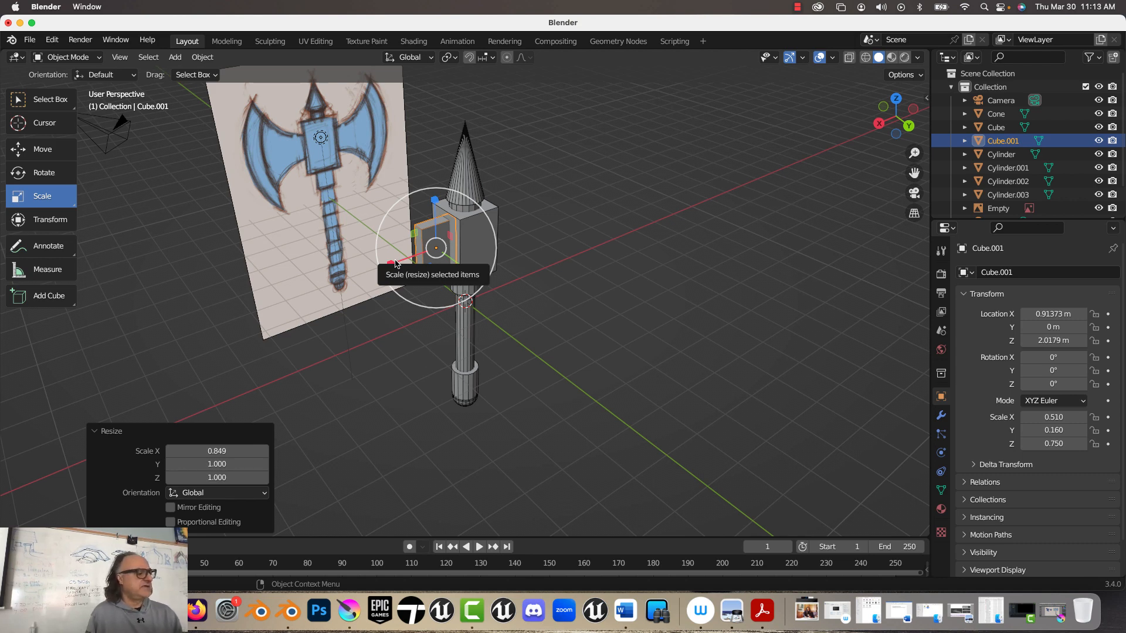
Step: Show the axe in back orthographic view with wireframe shading, close up on the thin block over the drawn blade
{"action": "left_click", "coordinate": [46, 152]}
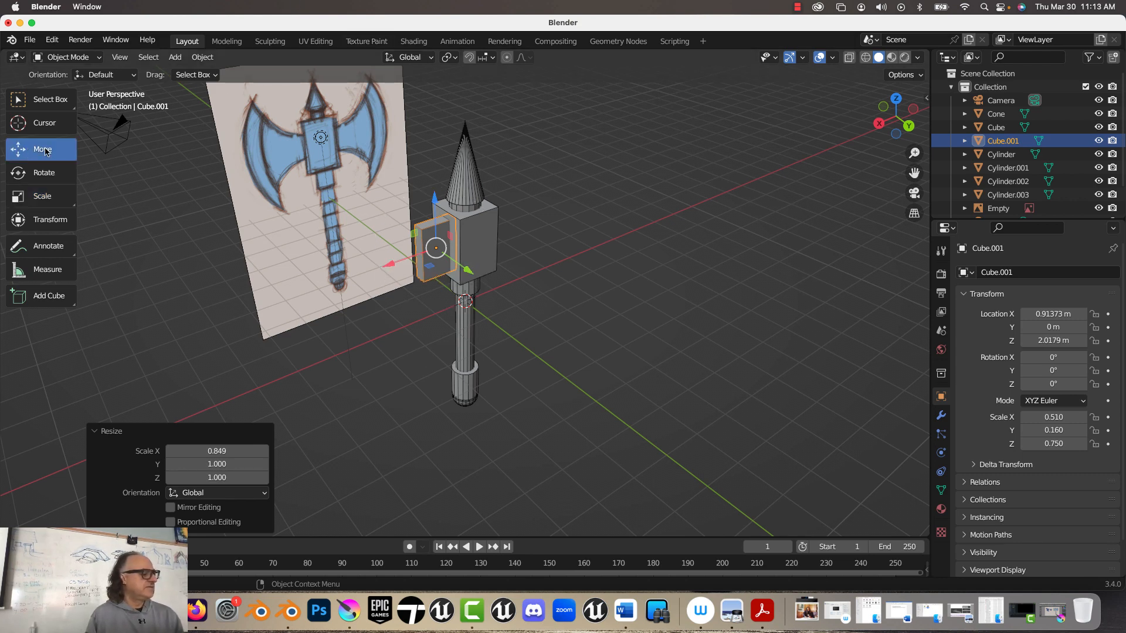
{"action": "middle_click_drag", "start_coordinate": [553, 216], "coordinate": [504, 193]}
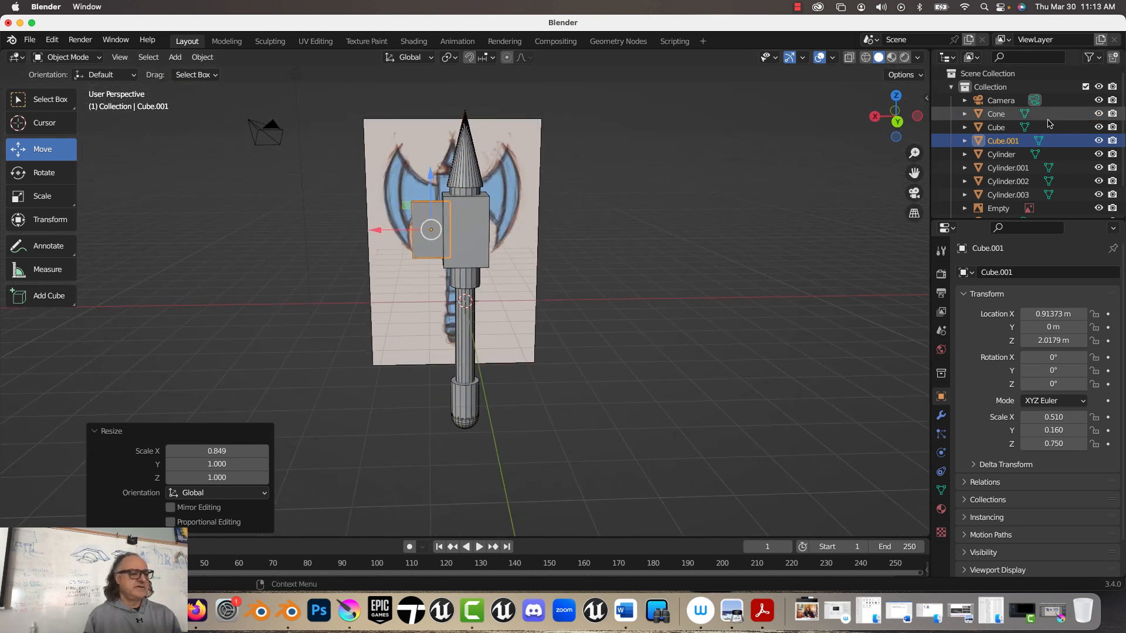
{"action": "left_click", "coordinate": [896, 124]}
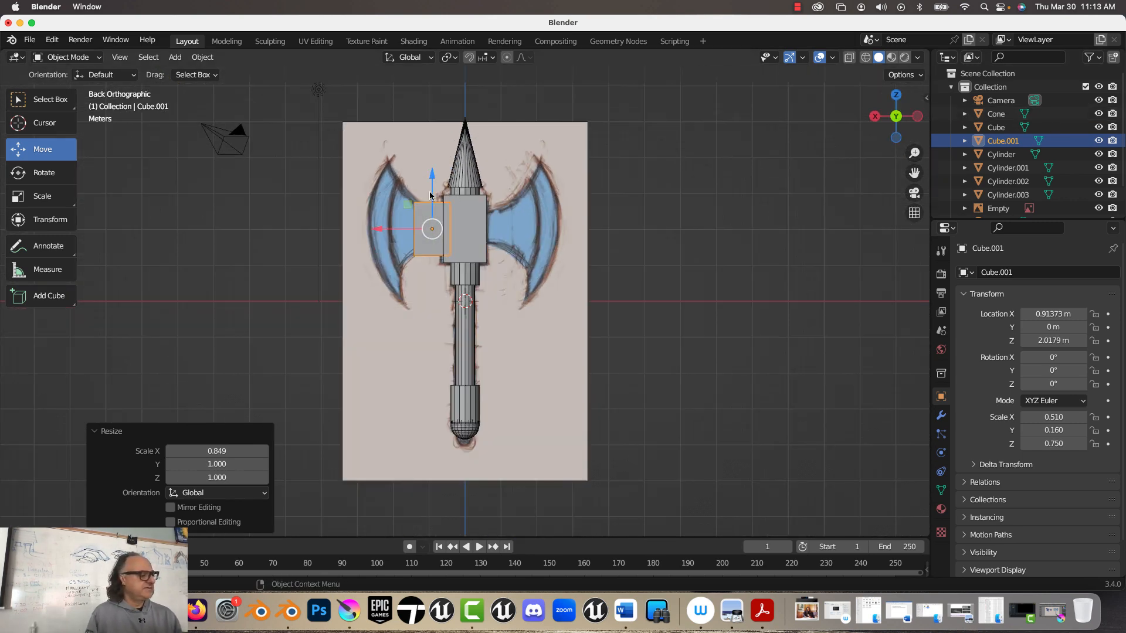
{"action": "scroll", "coordinate": [430, 195], "scroll_direction": "up", "scroll_amount": 3}
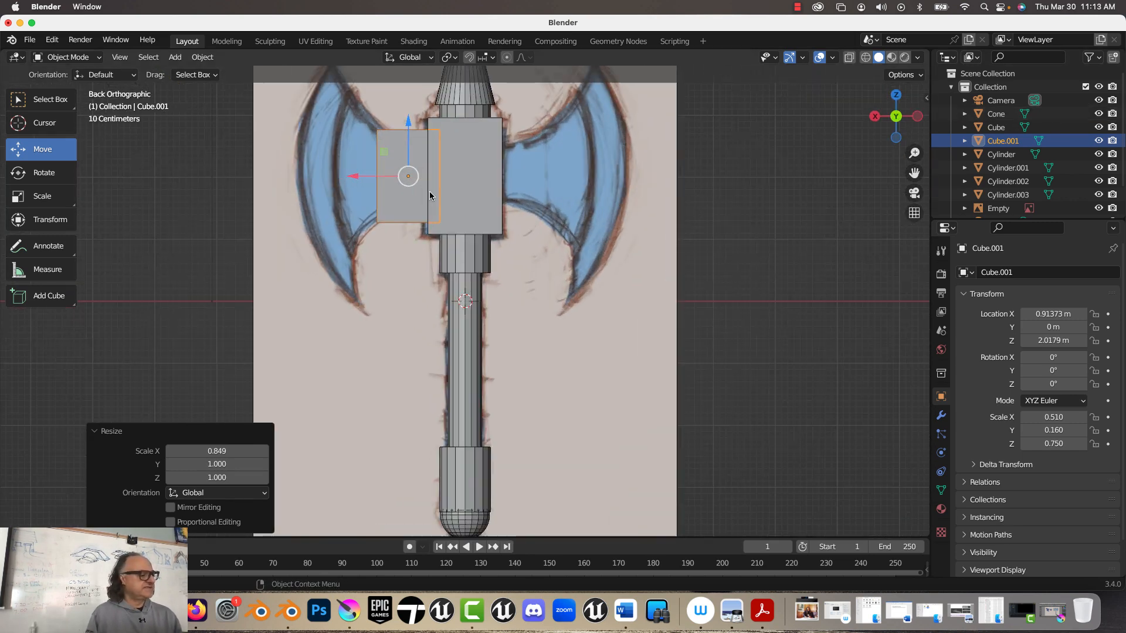
{"action": "left_click", "coordinate": [866, 57]}
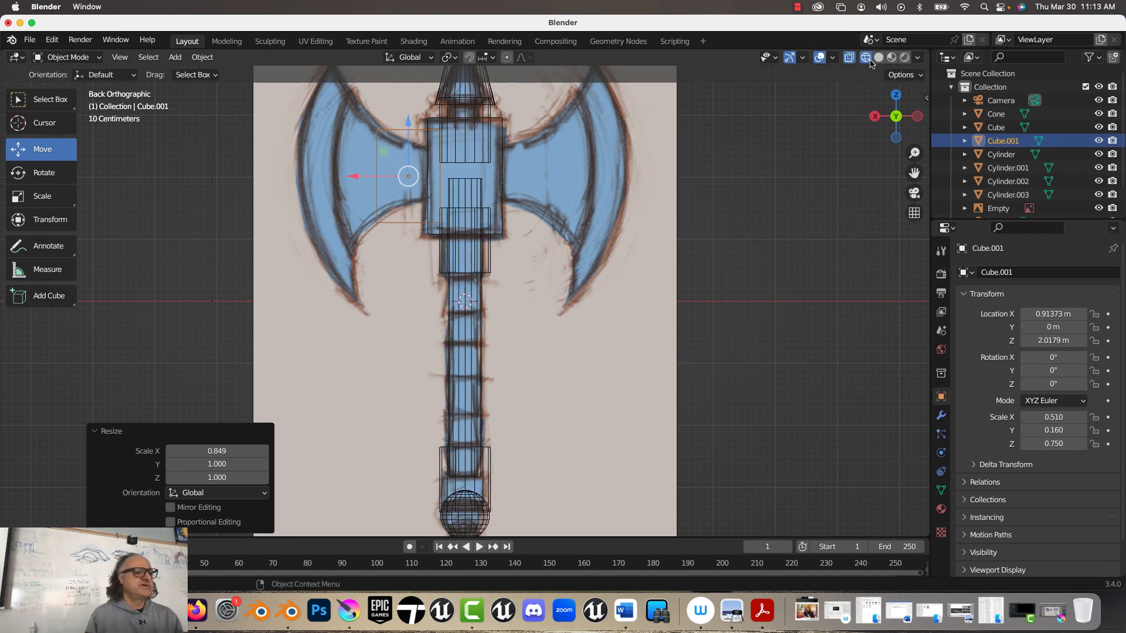
{"action": "middle_click_drag", "start_coordinate": [402, 172], "coordinate": [546, 275], "text": "shift"}
{"action": "scroll", "coordinate": [546, 274], "scroll_direction": "down", "scroll_amount": 3}
{"action": "scroll", "coordinate": [545, 275], "scroll_direction": "up", "scroll_amount": 3}
{"action": "scroll", "coordinate": [546, 274], "scroll_direction": "up", "scroll_amount": 3}
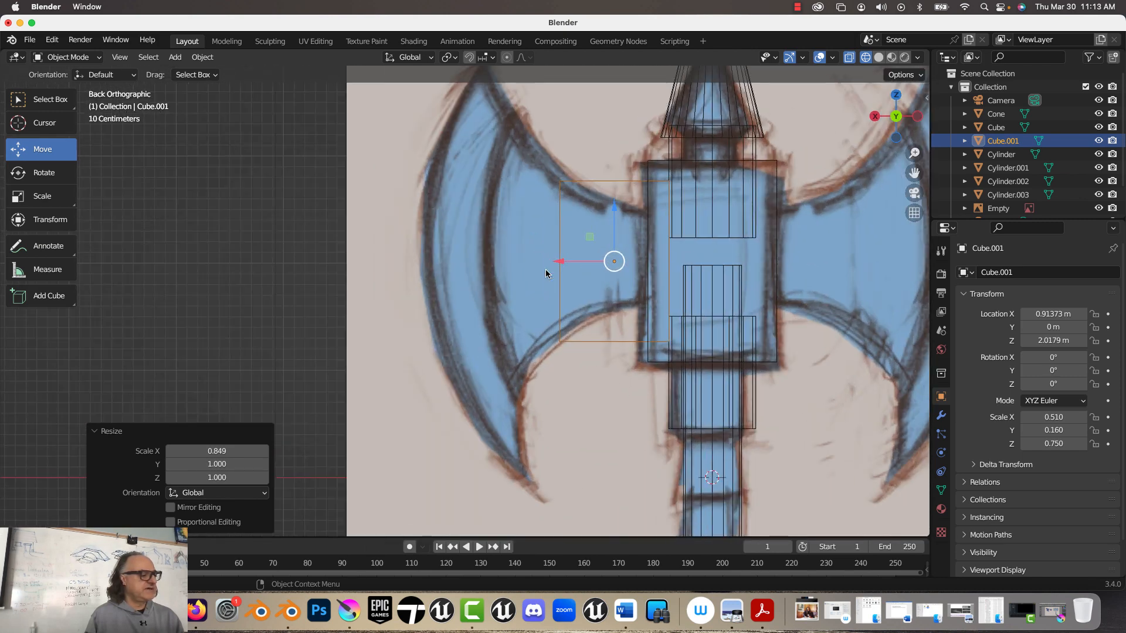
Step: In Edit Mode, move the thin block's upper and lower vertices inward to the drawn neck and its outer vertices about -0.35 m in X
{"action": "key", "text": "Tab"}
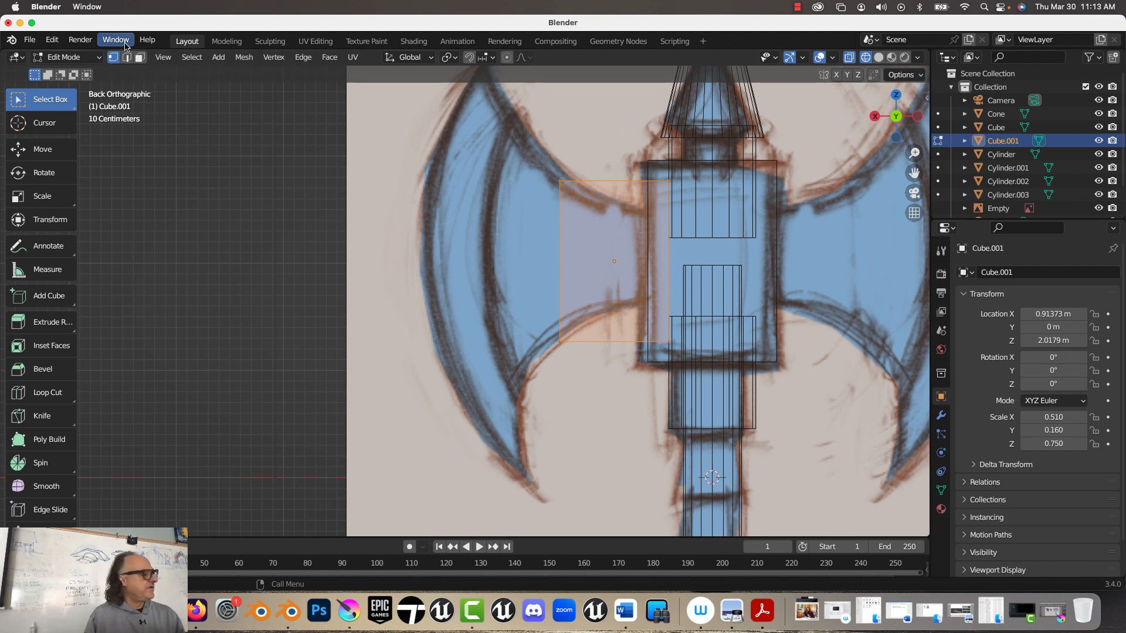
{"action": "left_click", "coordinate": [633, 171]}
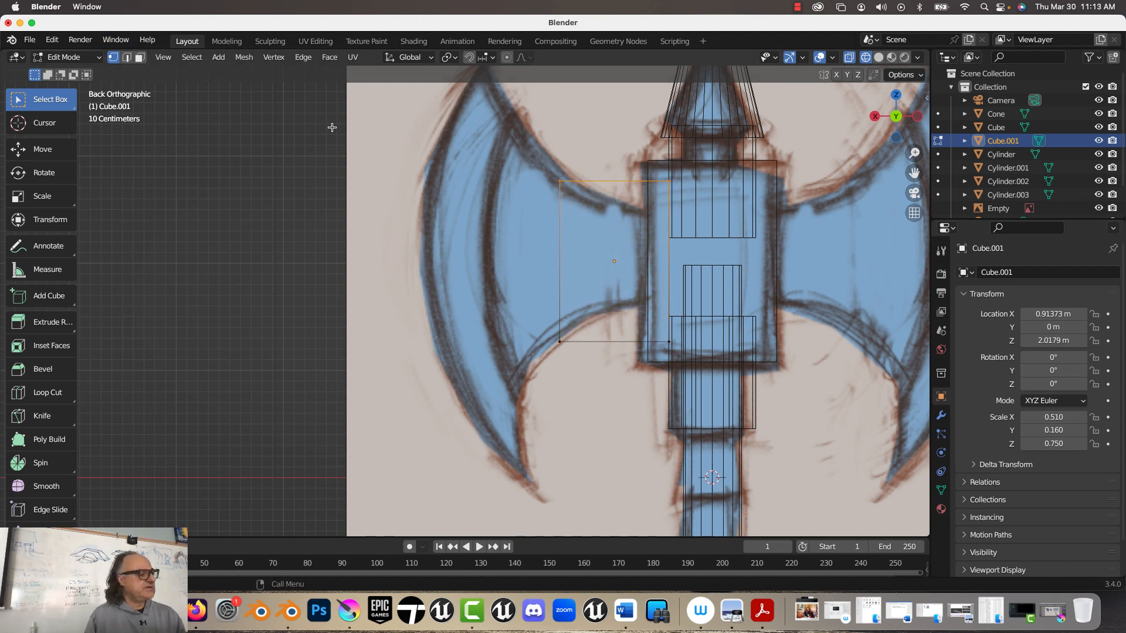
{"action": "left_click", "coordinate": [41, 149]}
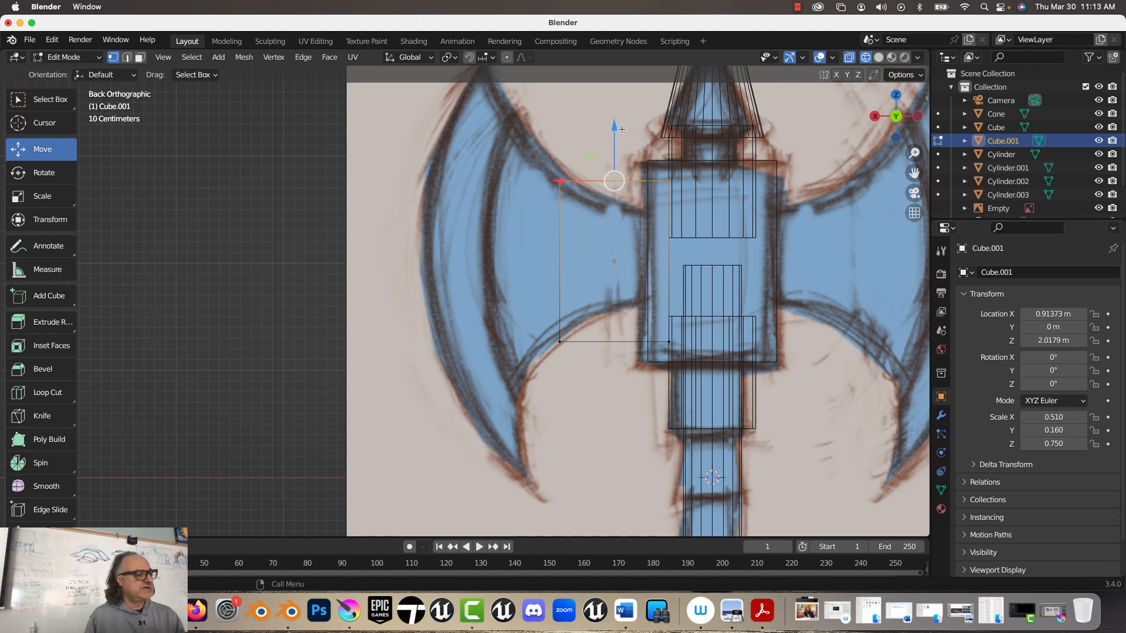
{"action": "left_click_drag", "start_coordinate": [622, 129], "coordinate": [622, 156]}
{"action": "left_click_drag", "start_coordinate": [520, 296], "coordinate": [760, 384]}
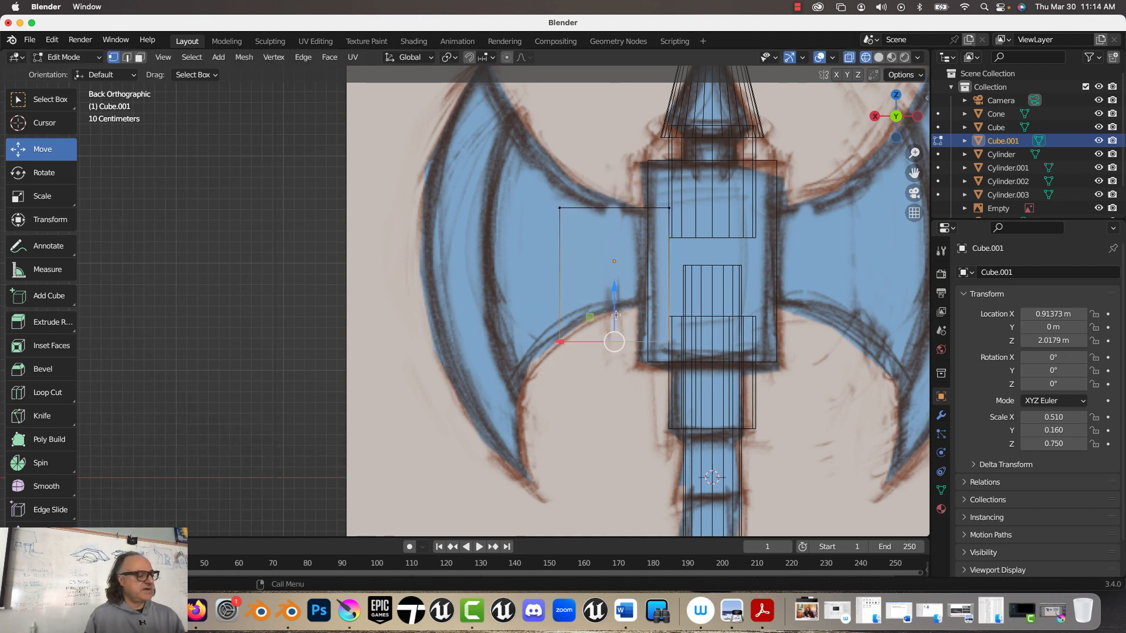
{"action": "left_click_drag", "start_coordinate": [615, 315], "coordinate": [614, 277]}
{"action": "left_click_drag", "start_coordinate": [524, 174], "coordinate": [568, 333]}
{"action": "left_click_drag", "start_coordinate": [540, 256], "coordinate": [577, 256]}
Step: Return to solid shading and extrude the thin block's outer face about 0.93 m to the blade's inner line
{"action": "middle_click_drag", "start_coordinate": [517, 196], "coordinate": [531, 225]}
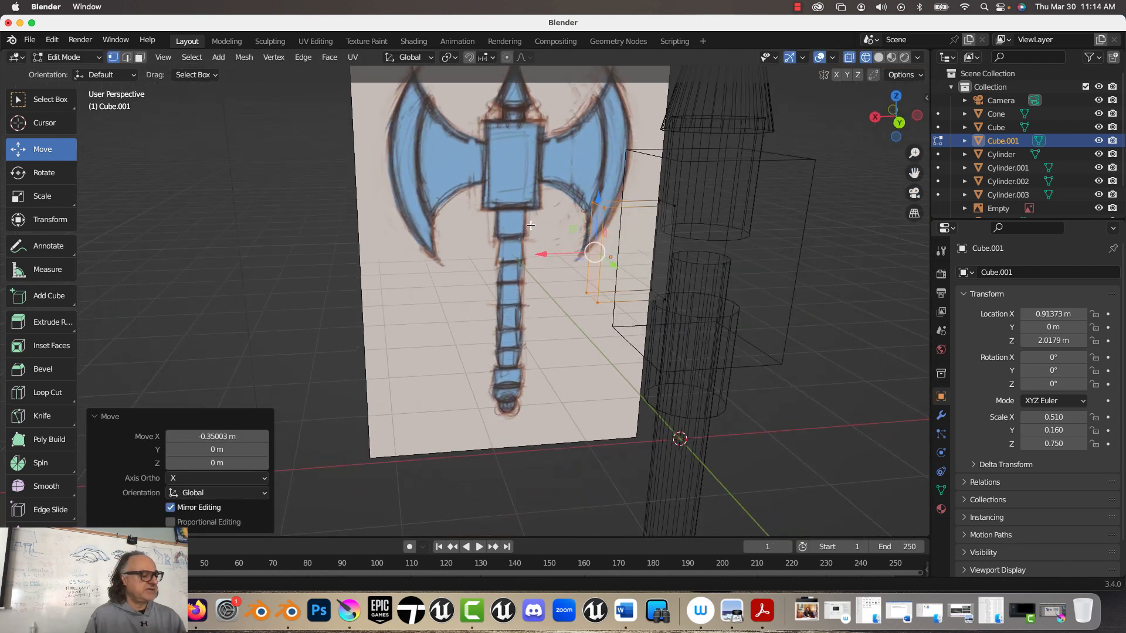
{"action": "left_click", "coordinate": [139, 57]}
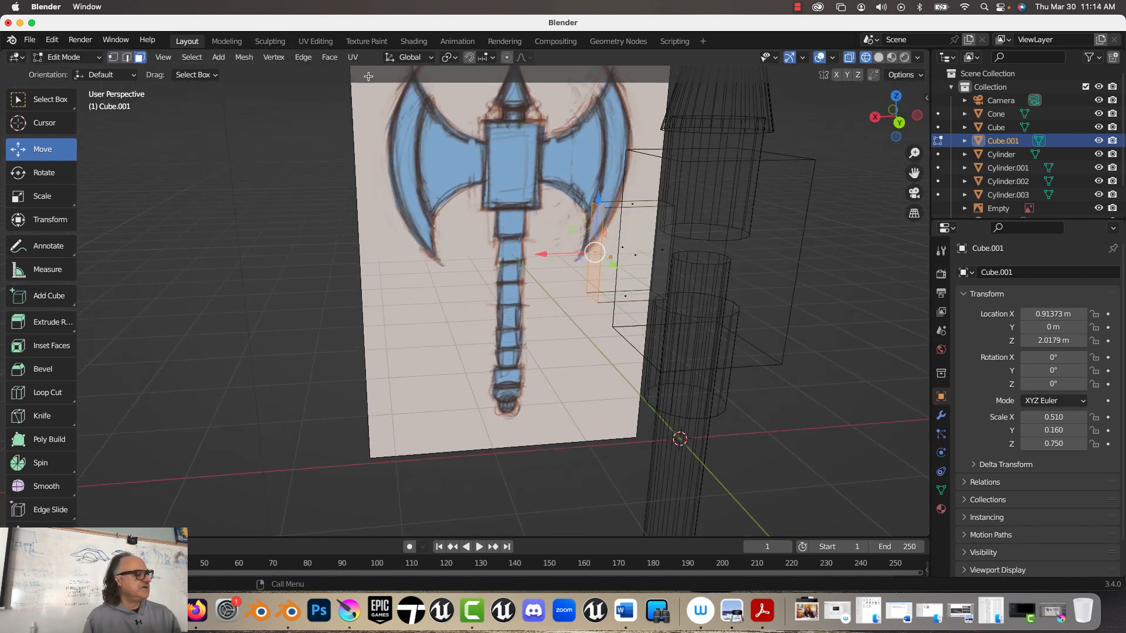
{"action": "left_click", "coordinate": [880, 57]}
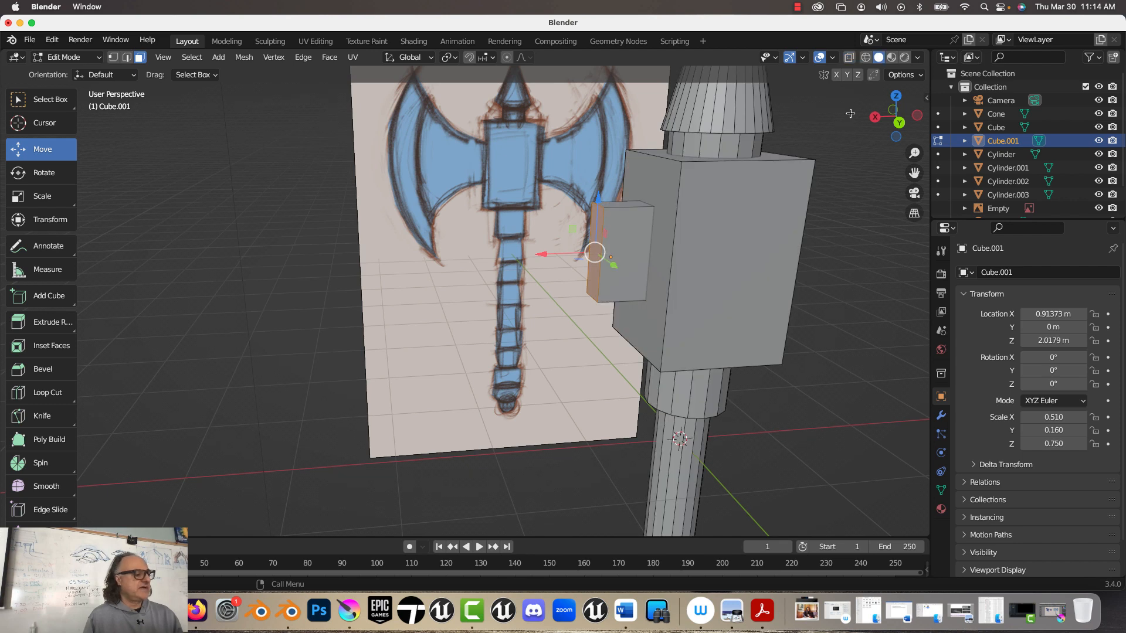
{"action": "left_click", "coordinate": [899, 123]}
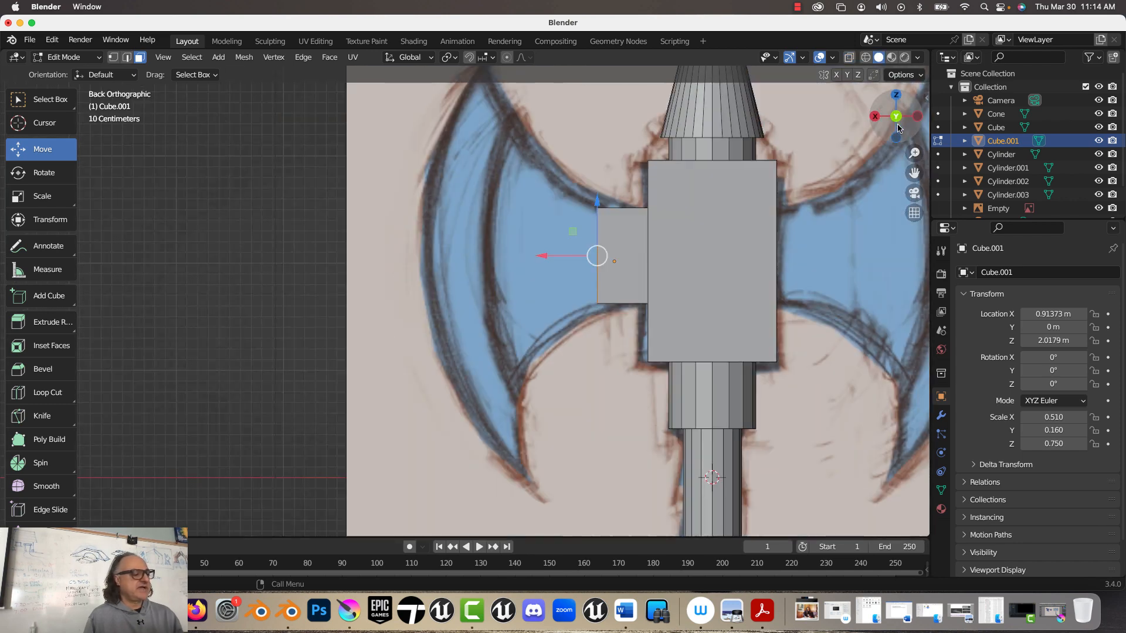
{"action": "key", "text": "e"}
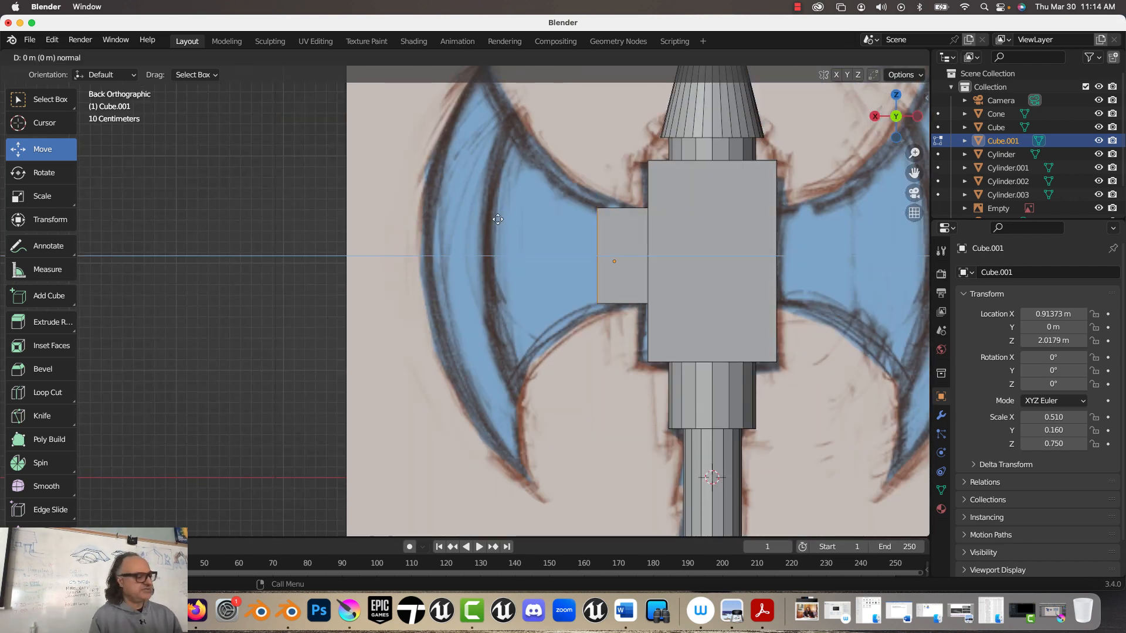
{"action": "left_click", "coordinate": [397, 232]}
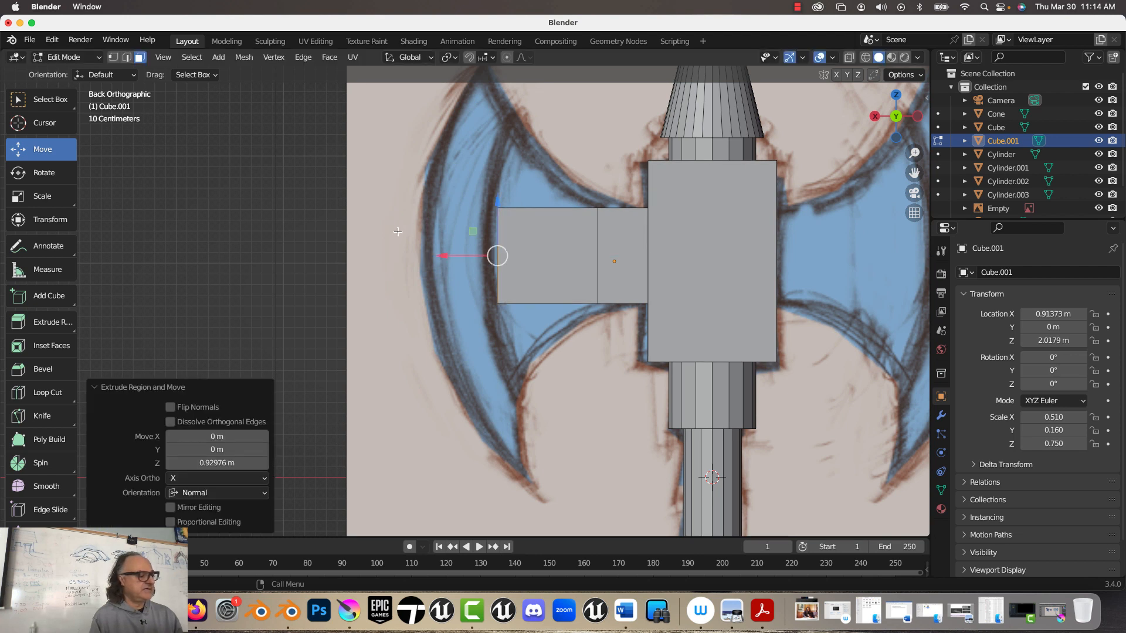
Step: With X-ray on, scale the extruded end's vertices uniformly by about 2.996 to flare the blade neck
{"action": "left_click", "coordinate": [114, 57]}
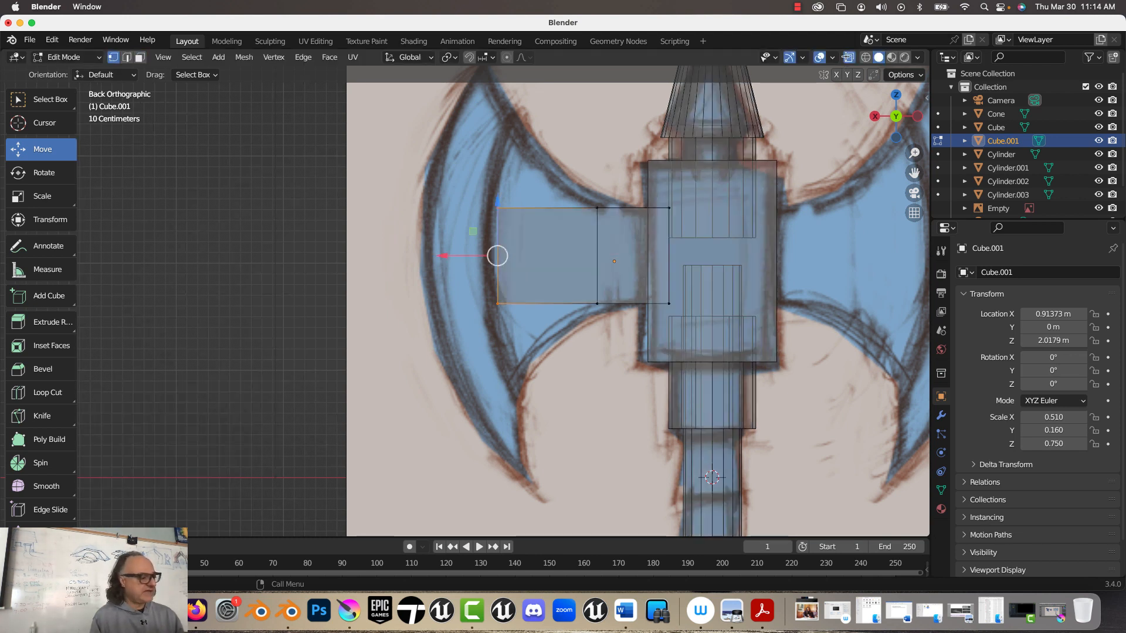
{"action": "left_click", "coordinate": [849, 57]}
{"action": "left_click_drag", "start_coordinate": [461, 164], "coordinate": [551, 439]}
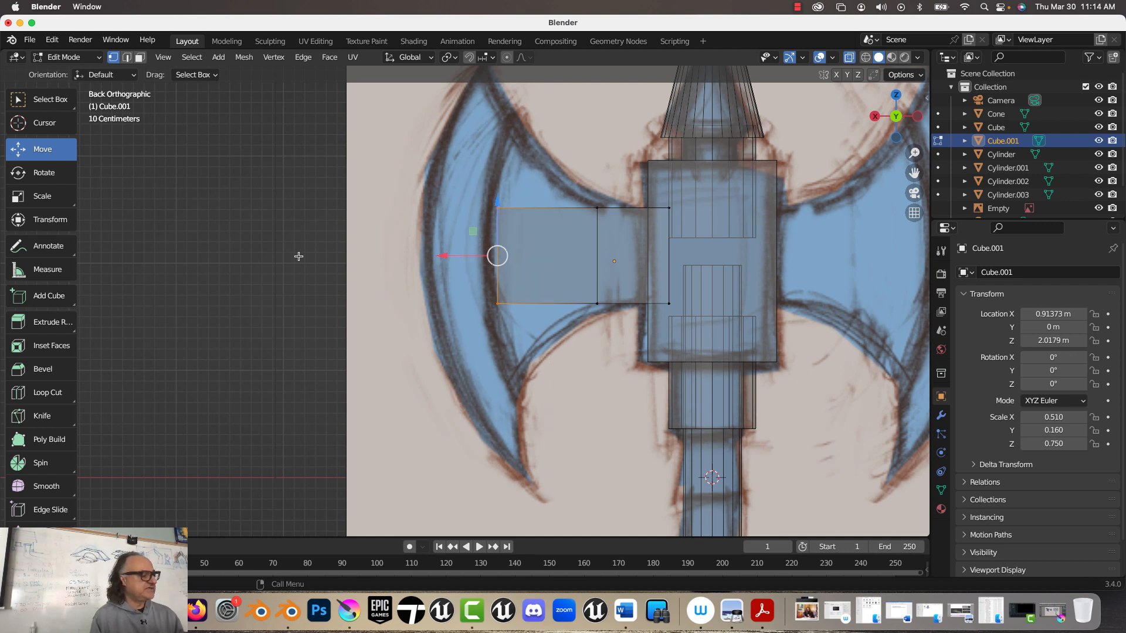
{"action": "left_click", "coordinate": [34, 196]}
{"action": "key", "text": "s"}
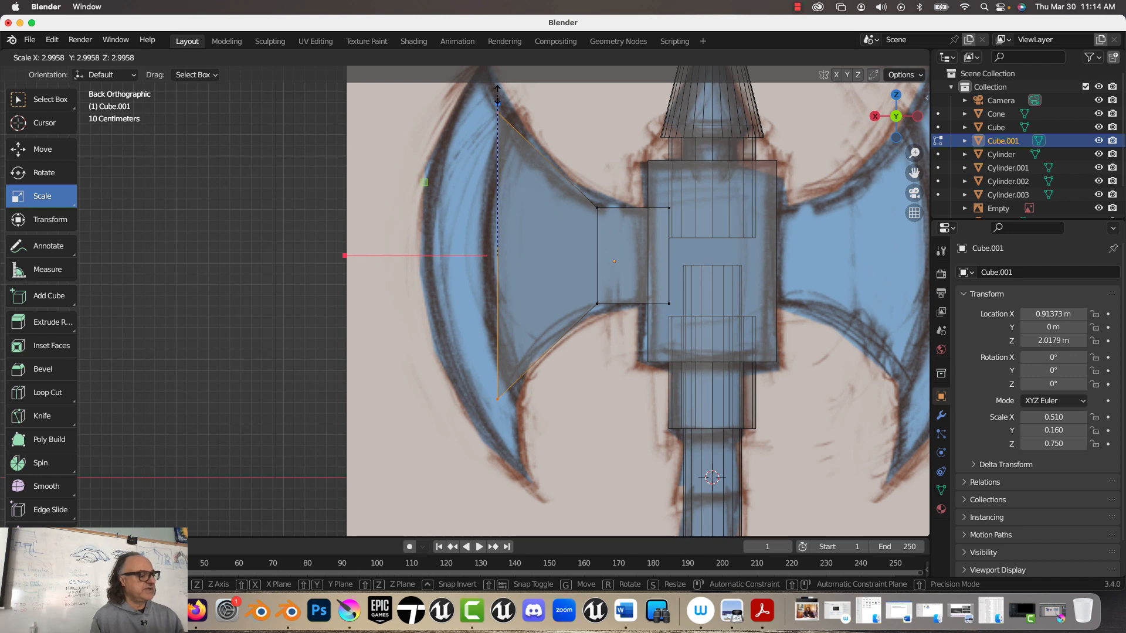
{"action": "left_click", "coordinate": [402, 124]}
{"action": "scroll", "coordinate": [402, 124], "scroll_direction": "down", "scroll_amount": 2}
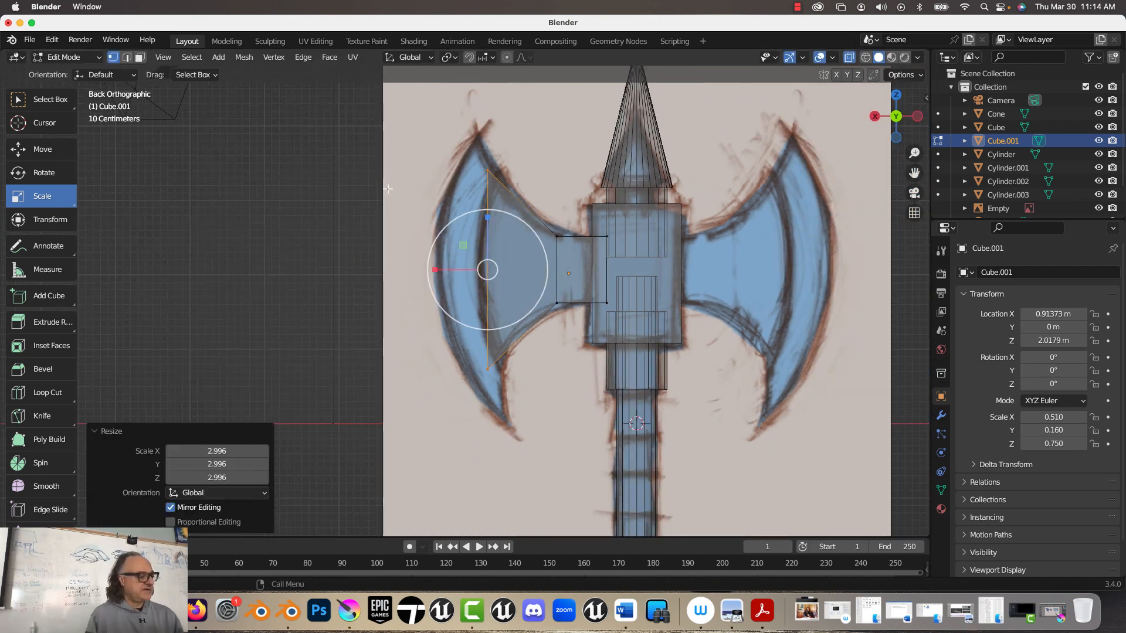
Step: Extrude the flared end face about 0.66 m outward to the drawn blade's outer edge
{"action": "left_click", "coordinate": [42, 149]}
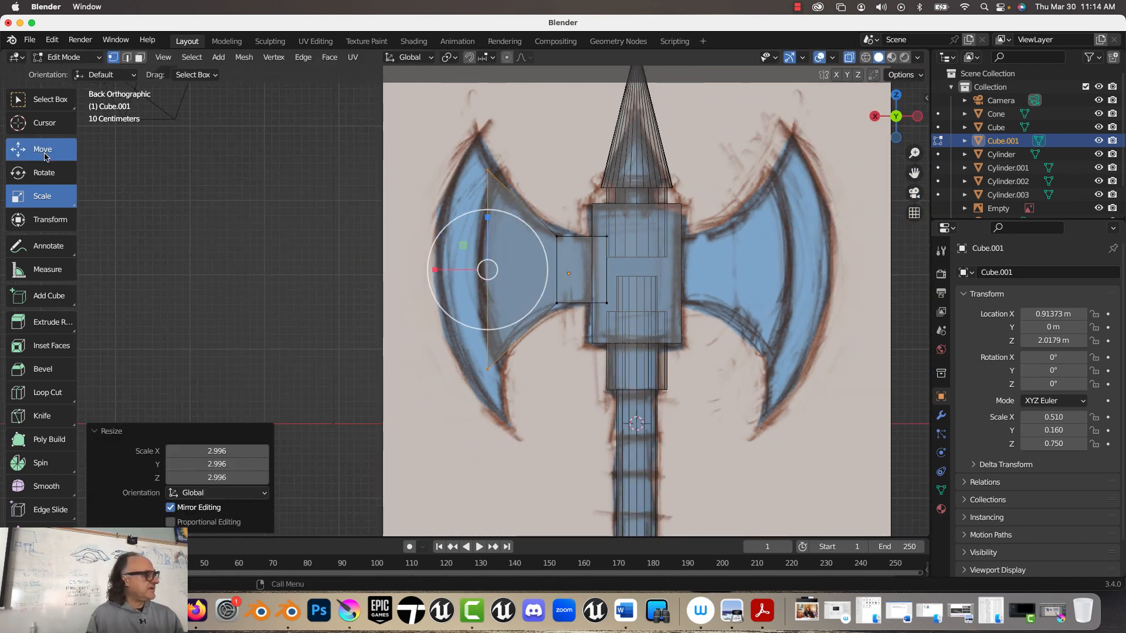
{"action": "left_click", "coordinate": [139, 57]}
{"action": "key", "text": "e"}
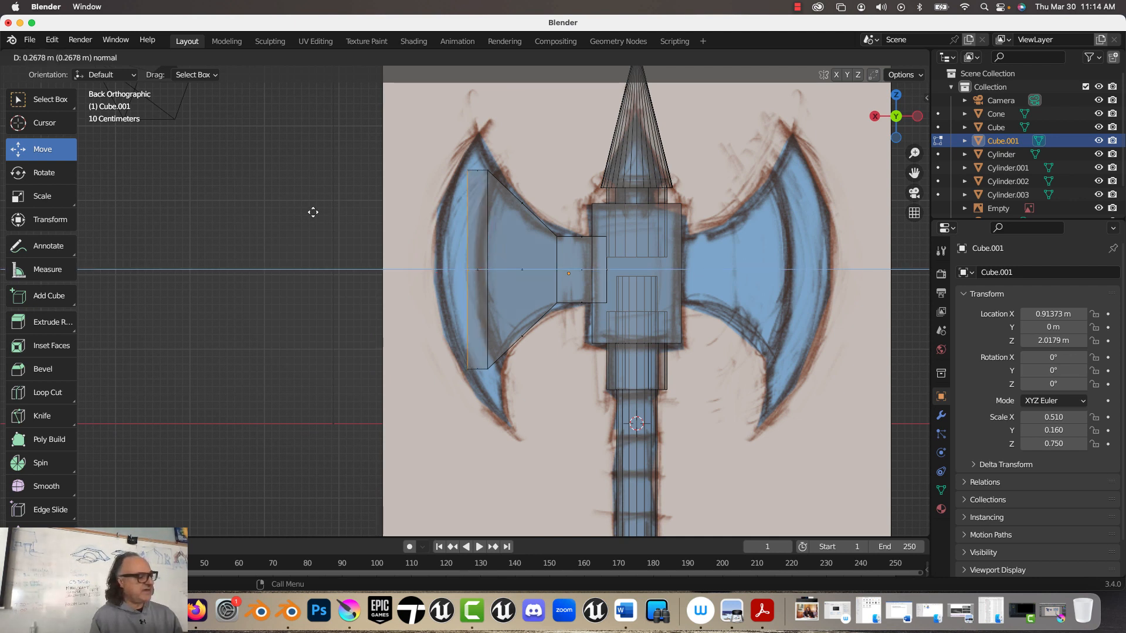
{"action": "left_click", "coordinate": [289, 212]}
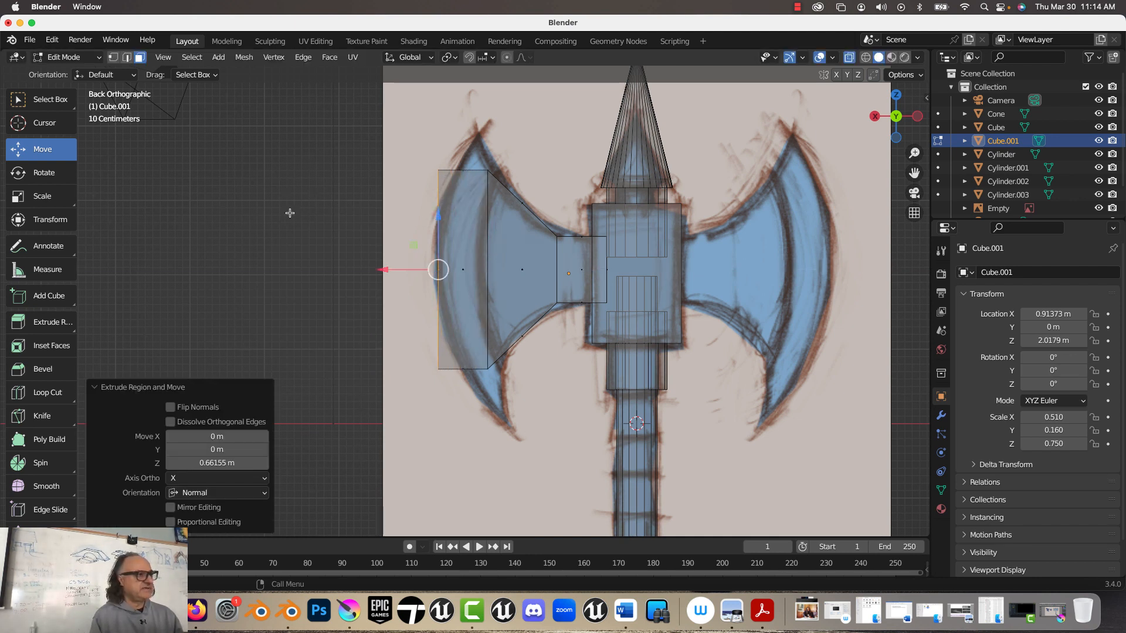
Step: Raise the upper vertices at the blade's inner line by about 0.14 m in Z
{"action": "left_click", "coordinate": [113, 58]}
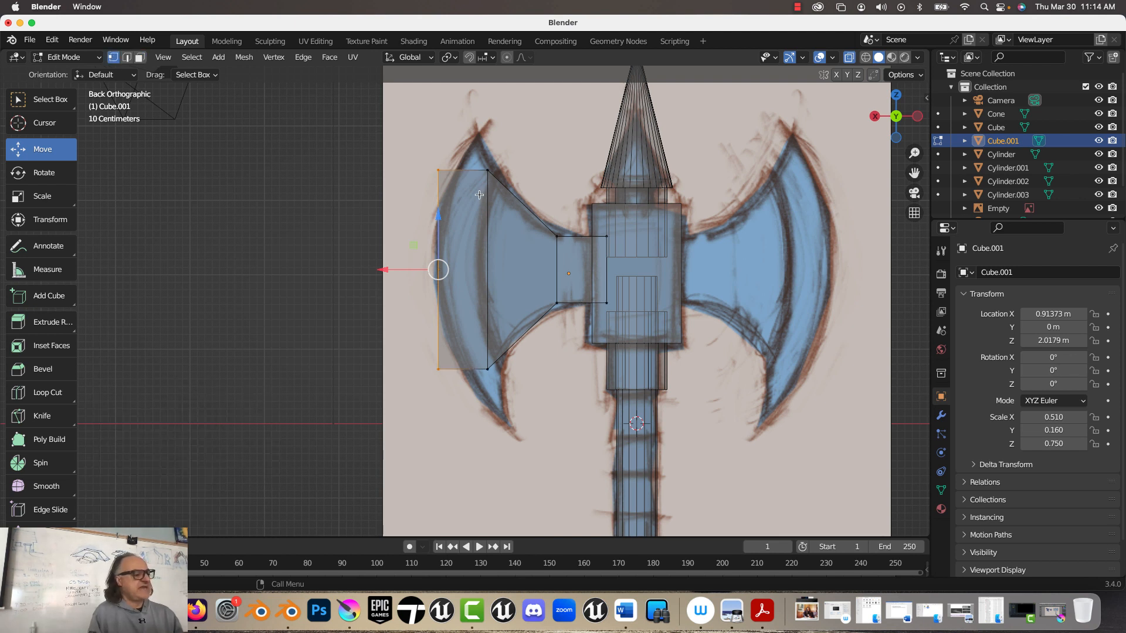
{"action": "left_click", "coordinate": [490, 163]}
{"action": "left_click_drag", "start_coordinate": [485, 140], "coordinate": [489, 125]}
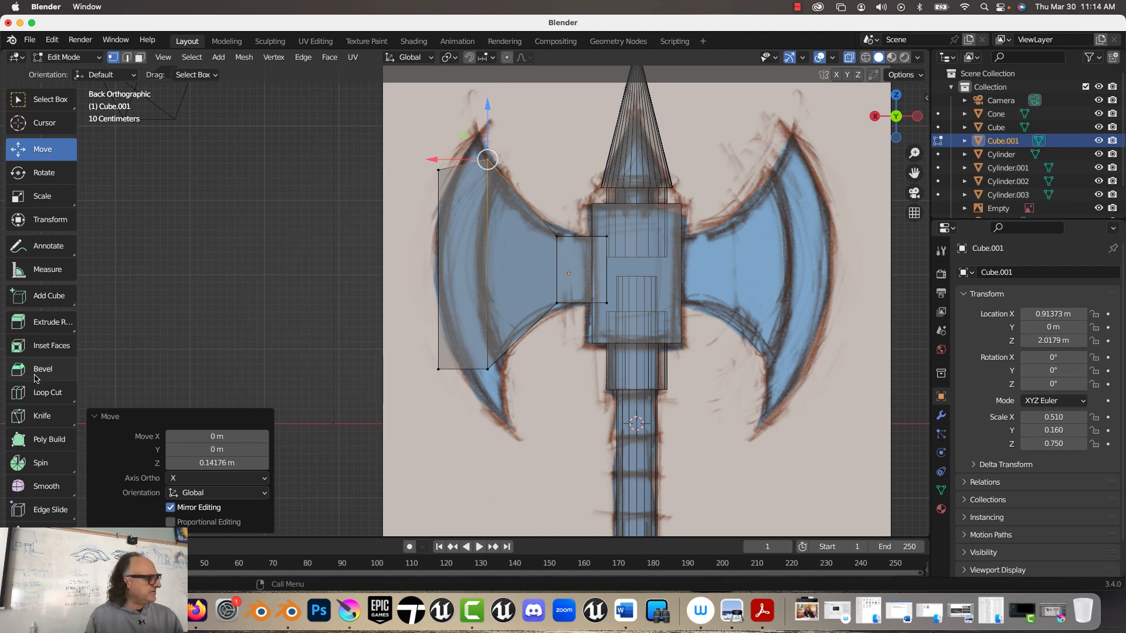
Step: Add one loop cut through the flared neck and move its upper vertices down and its lower ones up about 0.087 m to fit the curve
{"action": "left_click", "coordinate": [41, 392]}
{"action": "left_click", "coordinate": [517, 211]}
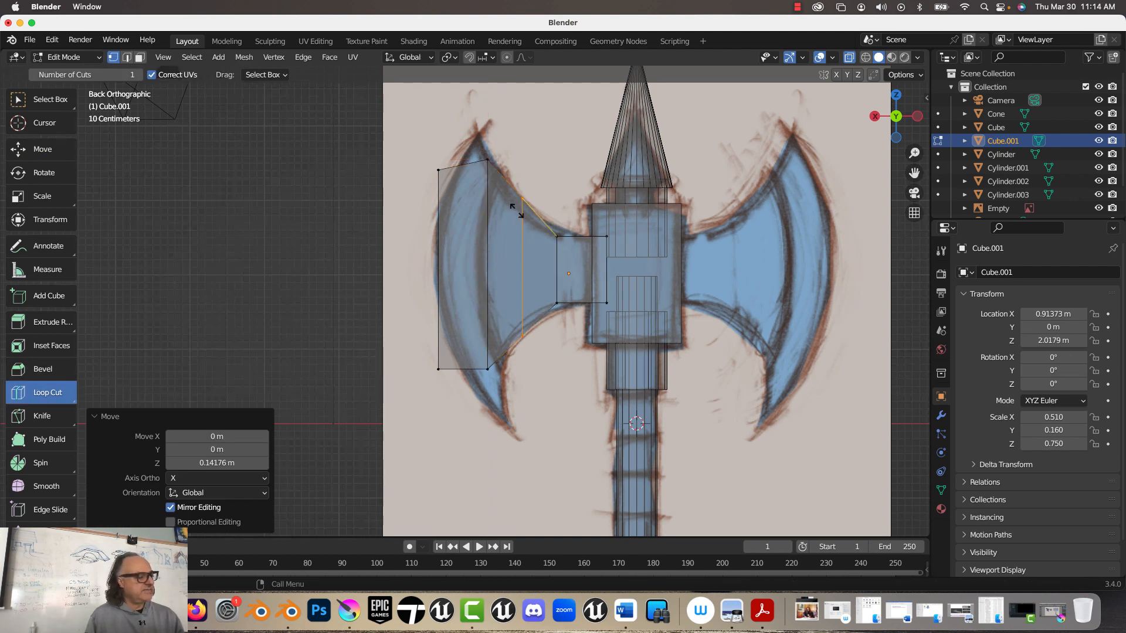
{"action": "left_click", "coordinate": [67, 155]}
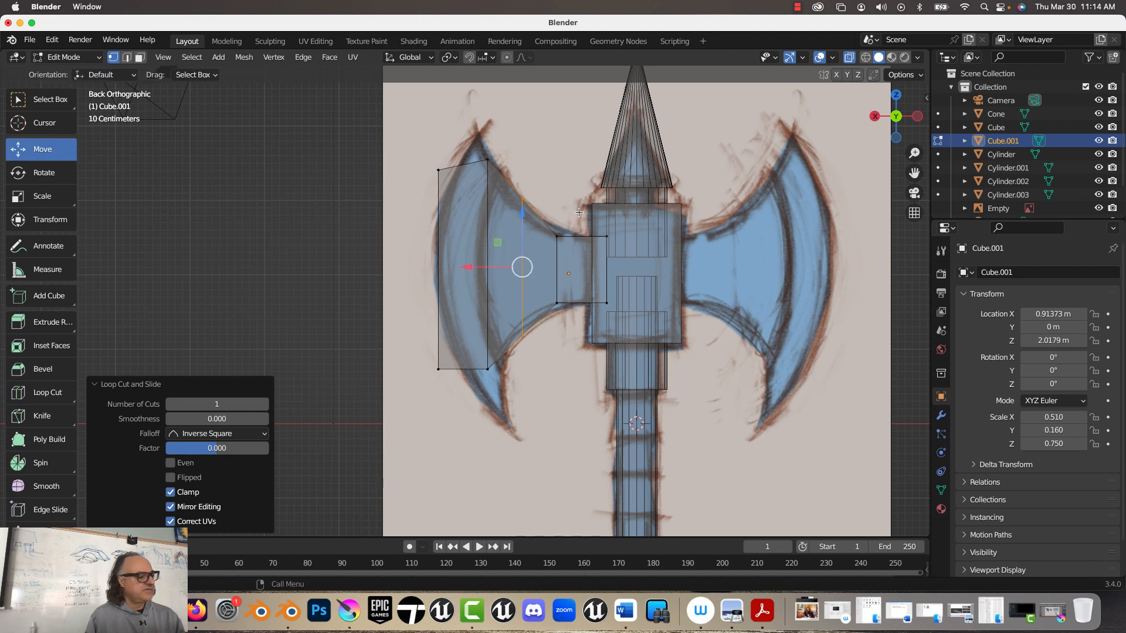
{"action": "left_click", "coordinate": [522, 200]}
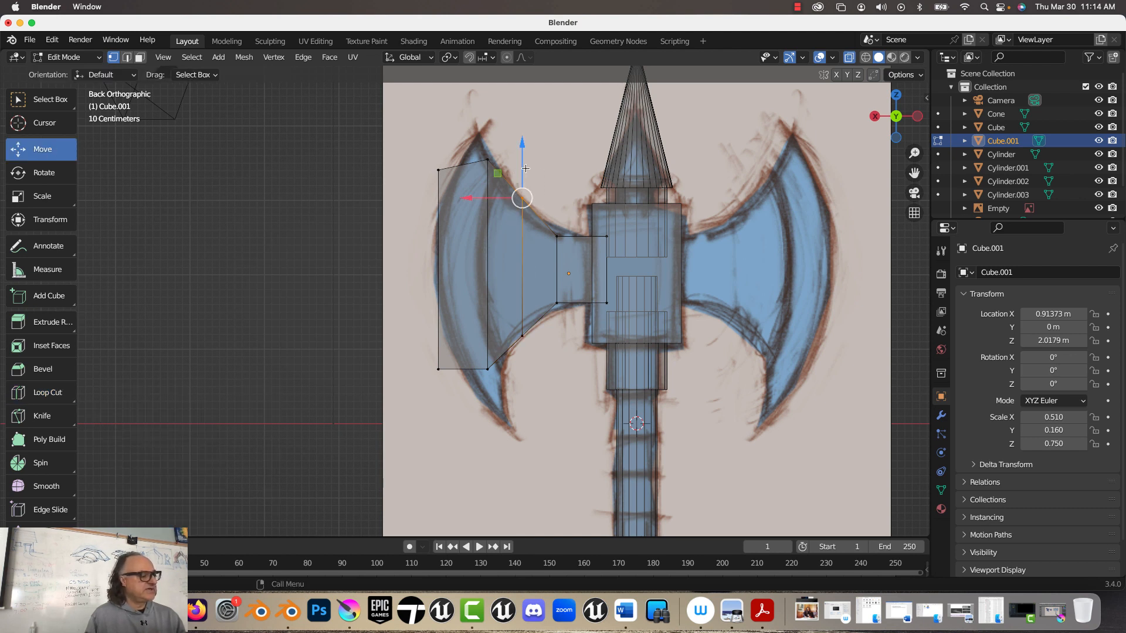
{"action": "left_click_drag", "start_coordinate": [523, 170], "coordinate": [522, 177]}
{"action": "left_click", "coordinate": [522, 336]}
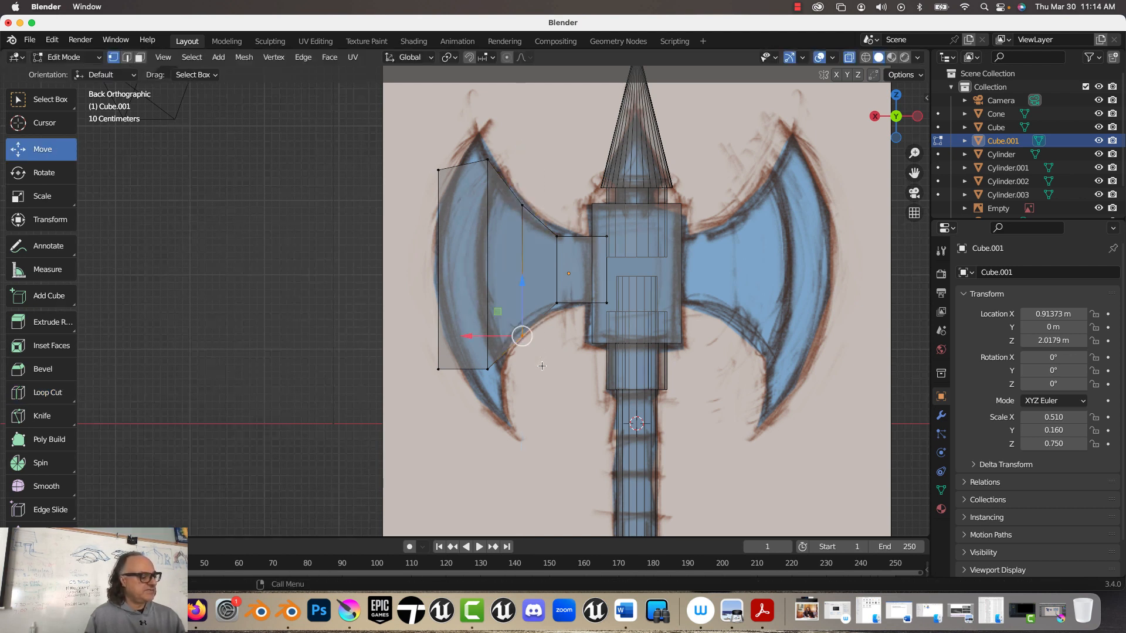
{"action": "left_click_drag", "start_coordinate": [528, 312], "coordinate": [529, 306]}
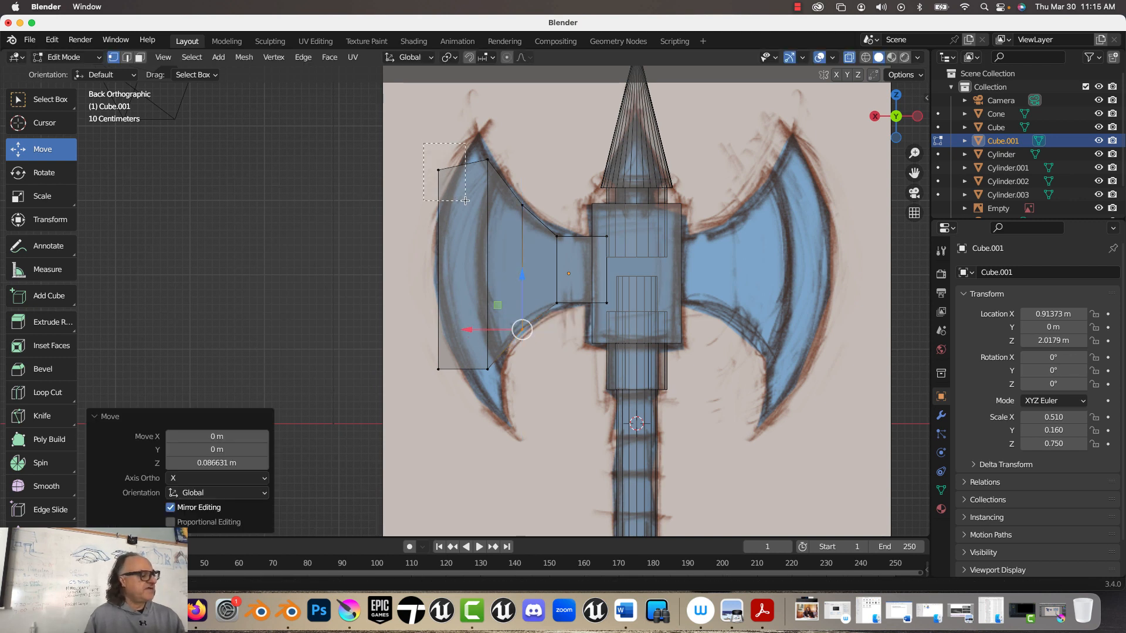
Step: Move the blade's upper outer vertices about 0.57 m up in Z and inward along X to the drawn tip
{"action": "left_click", "coordinate": [438, 169]}
{"action": "left_click_drag", "start_coordinate": [440, 146], "coordinate": [443, 102]}
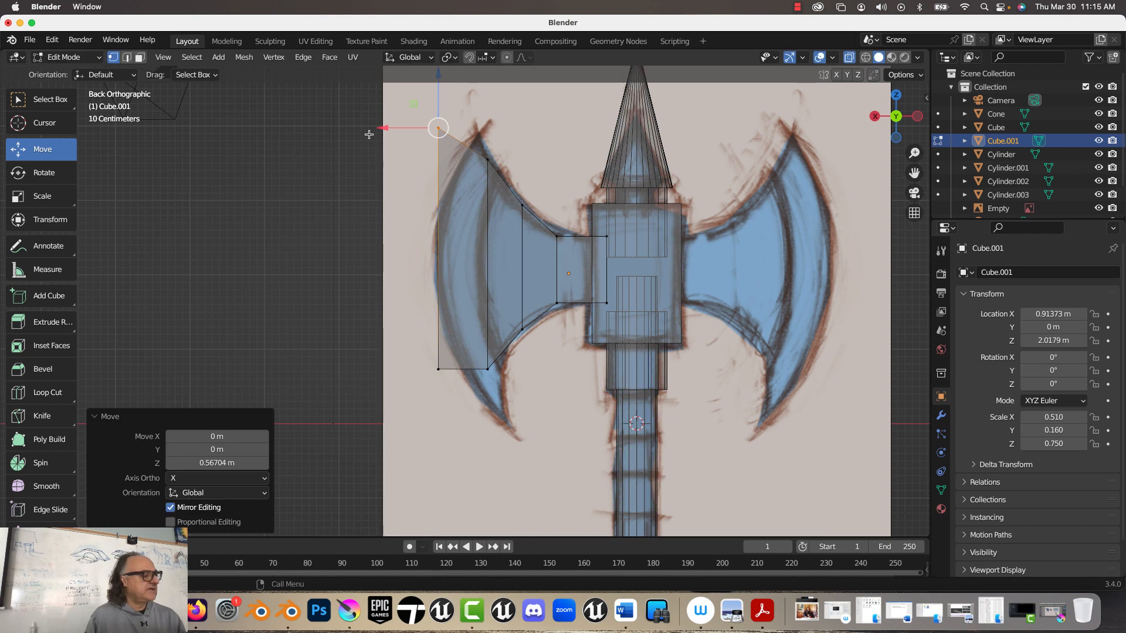
{"action": "left_click_drag", "start_coordinate": [384, 128], "coordinate": [420, 127]}
Step: Shift the blade's lower inner vertices inward, its lower outer vertices to the drawn lower tip, and the upper tip vertices about 0.24 m outward in X
{"action": "left_click", "coordinate": [488, 369]}
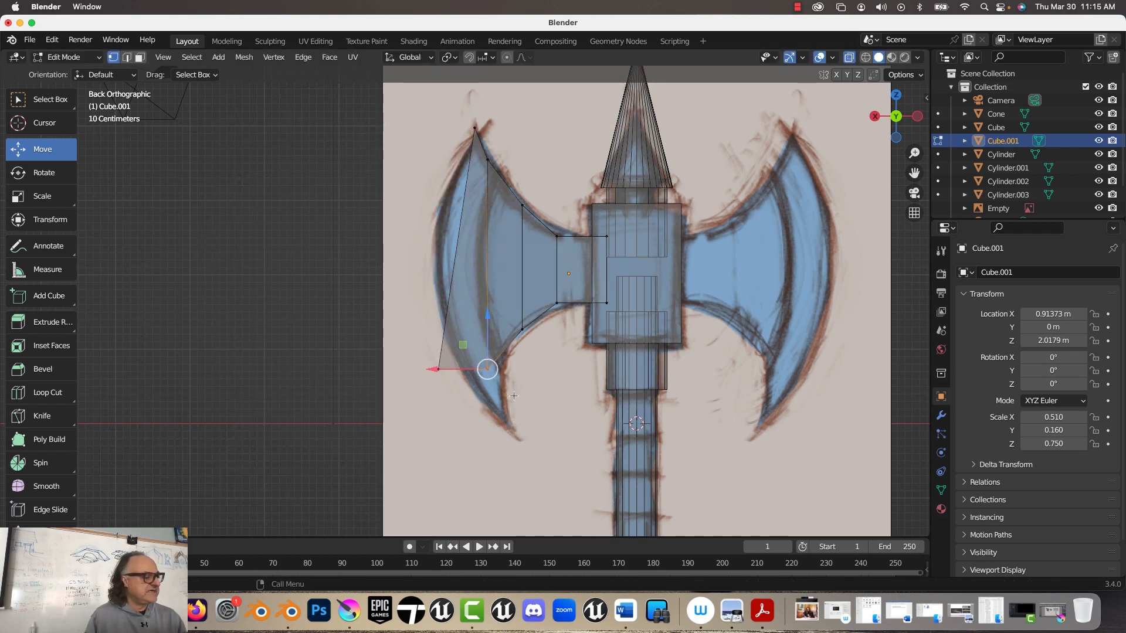
{"action": "left_click_drag", "start_coordinate": [441, 369], "coordinate": [430, 415]}
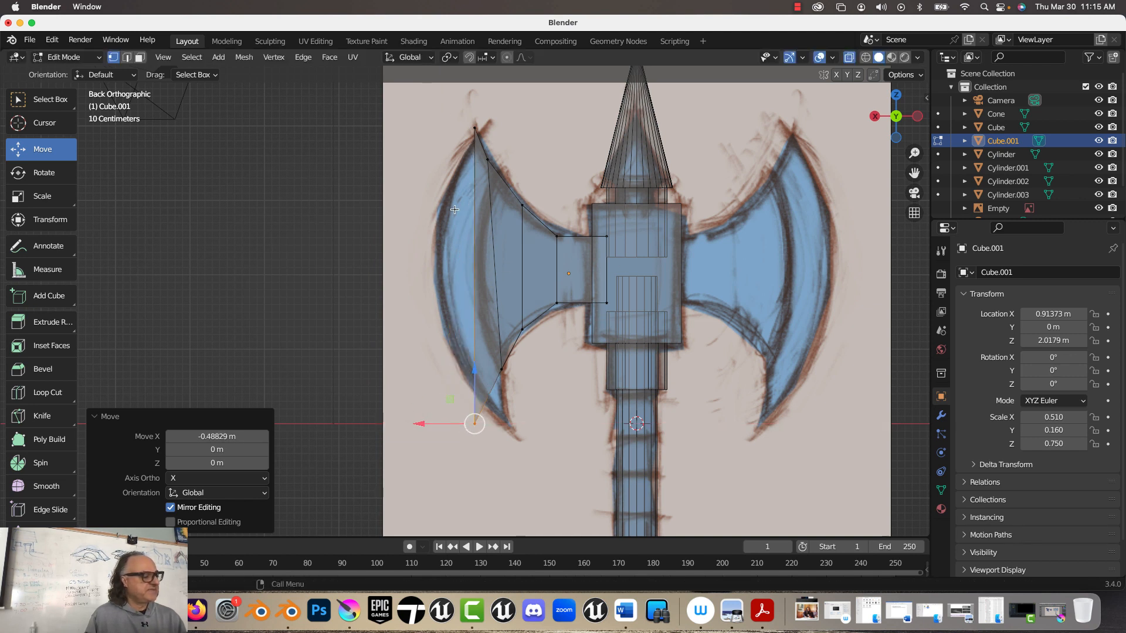
{"action": "left_click", "coordinate": [476, 127]}
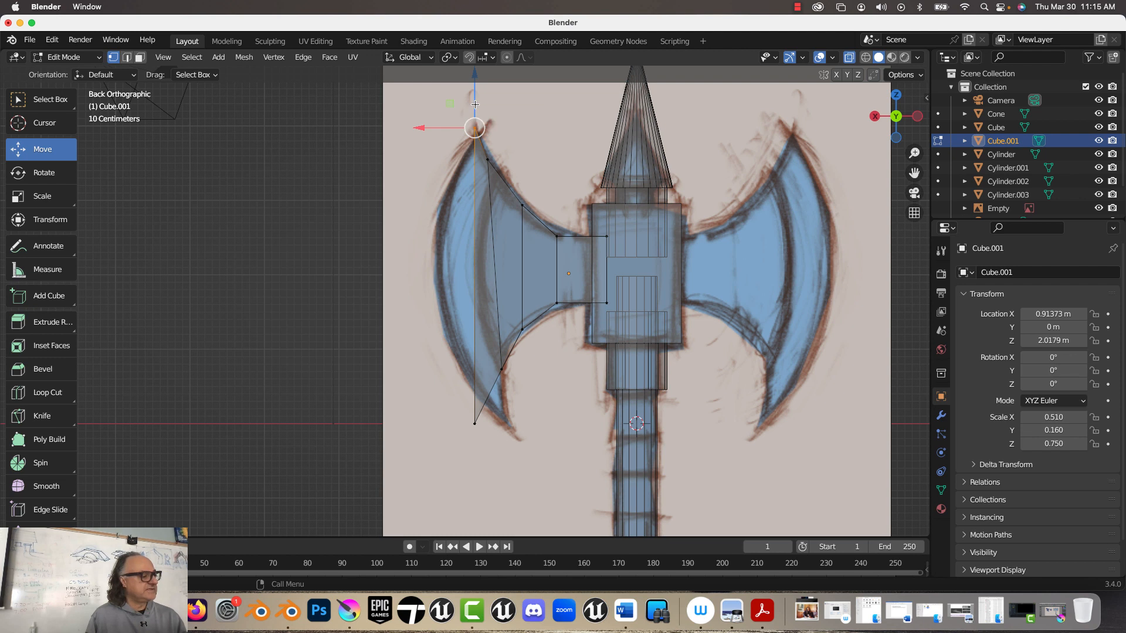
{"action": "left_click_drag", "start_coordinate": [474, 101], "coordinate": [420, 125]}
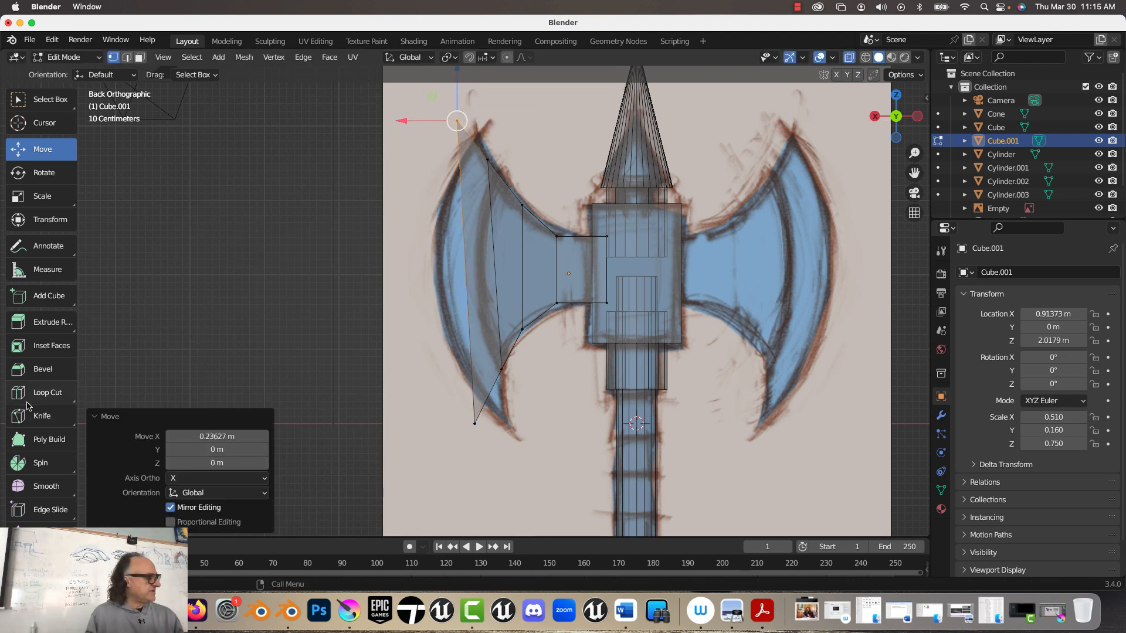
Step: Add one horizontal loop cut along the middle of the blade and flatten it by scaling to 0 in Z
{"action": "left_click", "coordinate": [50, 392]}
{"action": "left_click", "coordinate": [509, 237]}
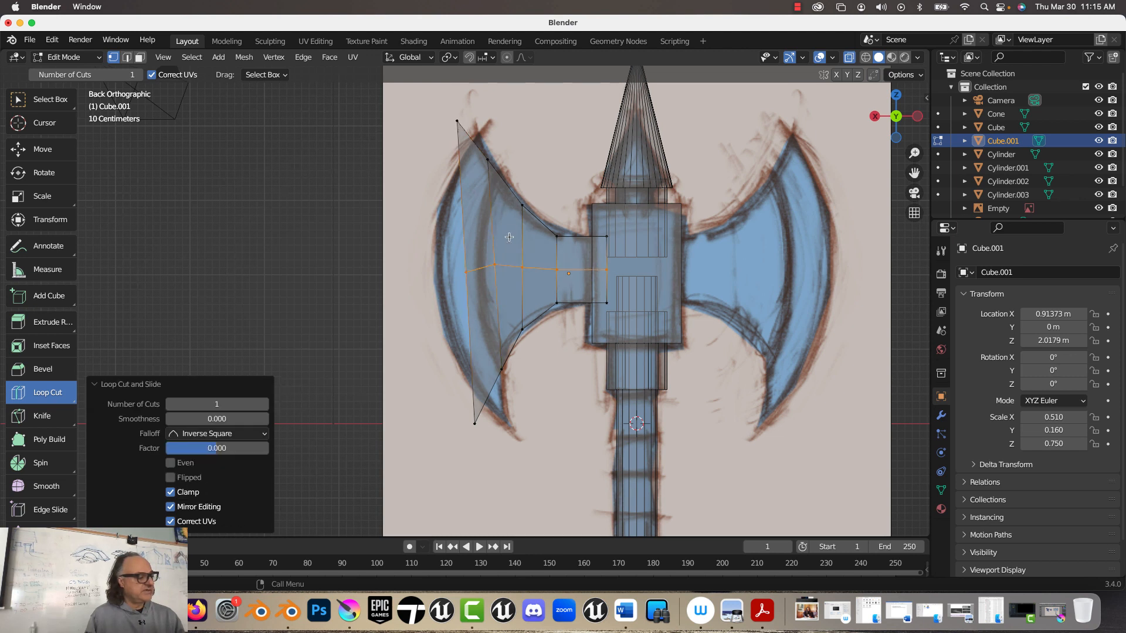
{"action": "left_click", "coordinate": [33, 151]}
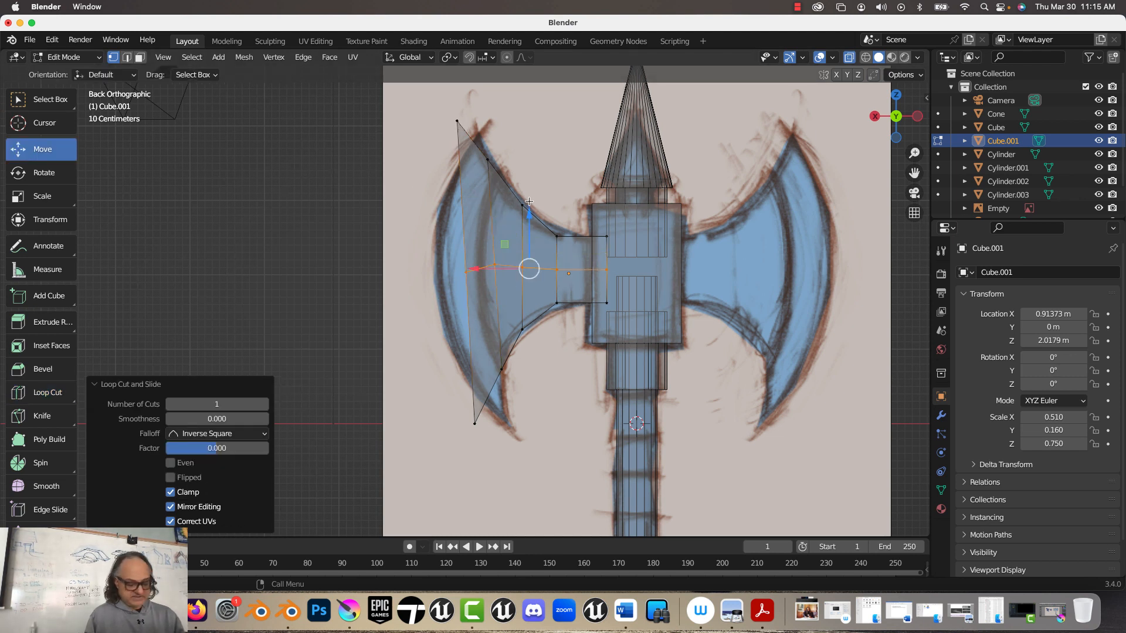
{"action": "type", "text": "sz0"}
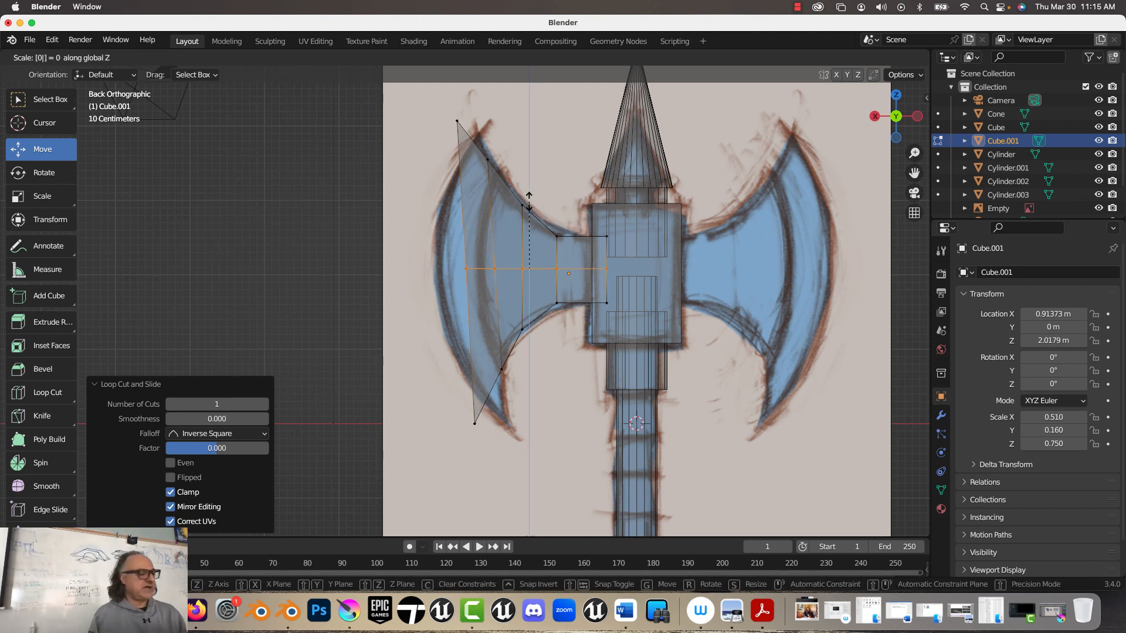
{"action": "key", "text": "Return"}
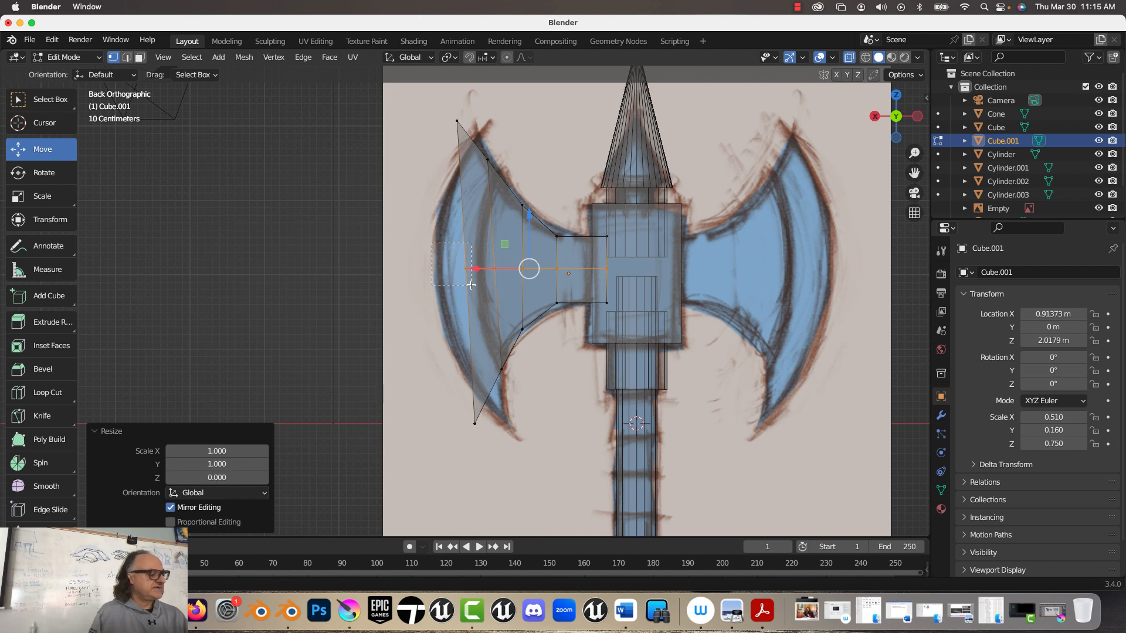
Step: Move the outer edge's middle vertices about 0.52 m outward in X, and the upper tip about 0.25 m inward and 0.13 m down
{"action": "left_click_drag", "start_coordinate": [475, 268], "coordinate": [385, 277]}
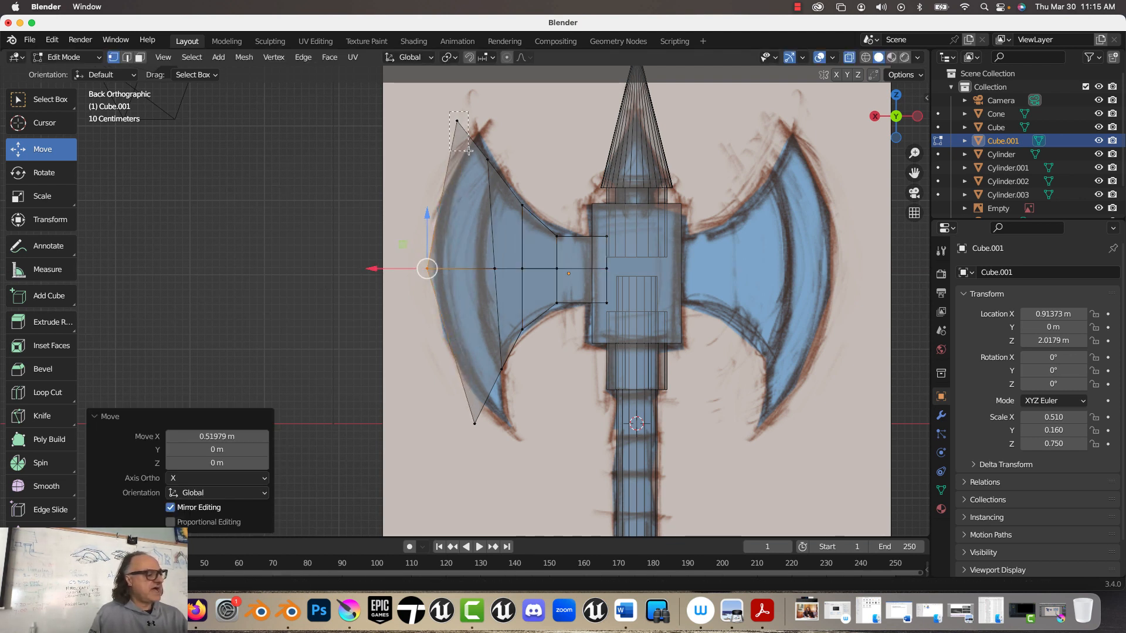
{"action": "left_click", "coordinate": [458, 122]}
{"action": "left_click_drag", "start_coordinate": [458, 122], "coordinate": [482, 137]}
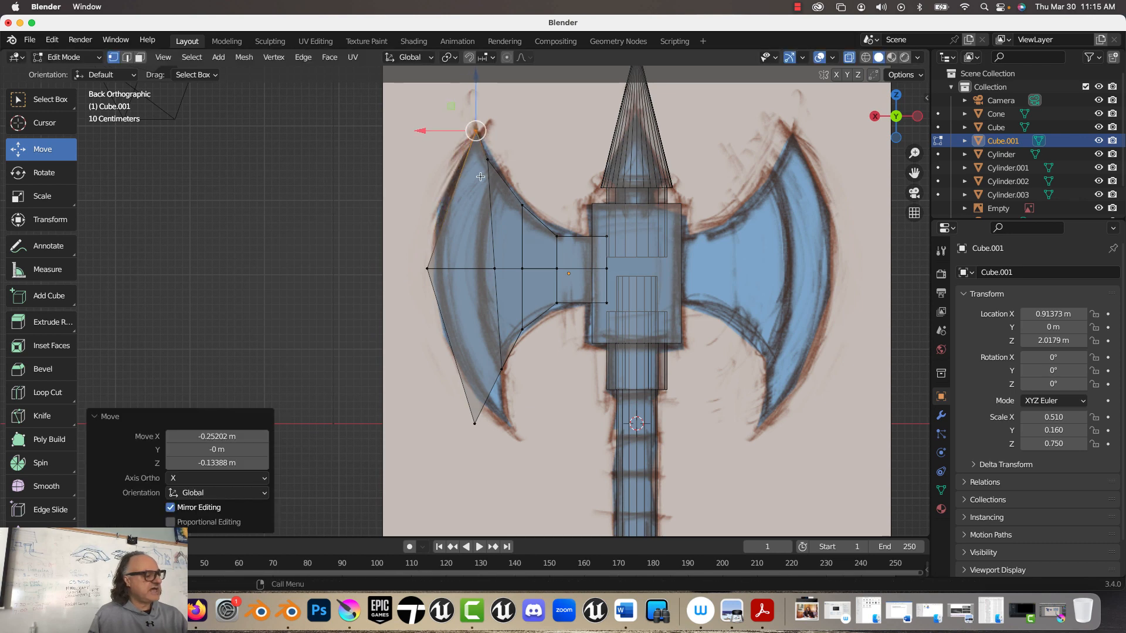
Step: Move the lower tip vertices inward along X and lower the blade's lower inner vertices about 0.2 m in Z
{"action": "left_click", "coordinate": [474, 423]}
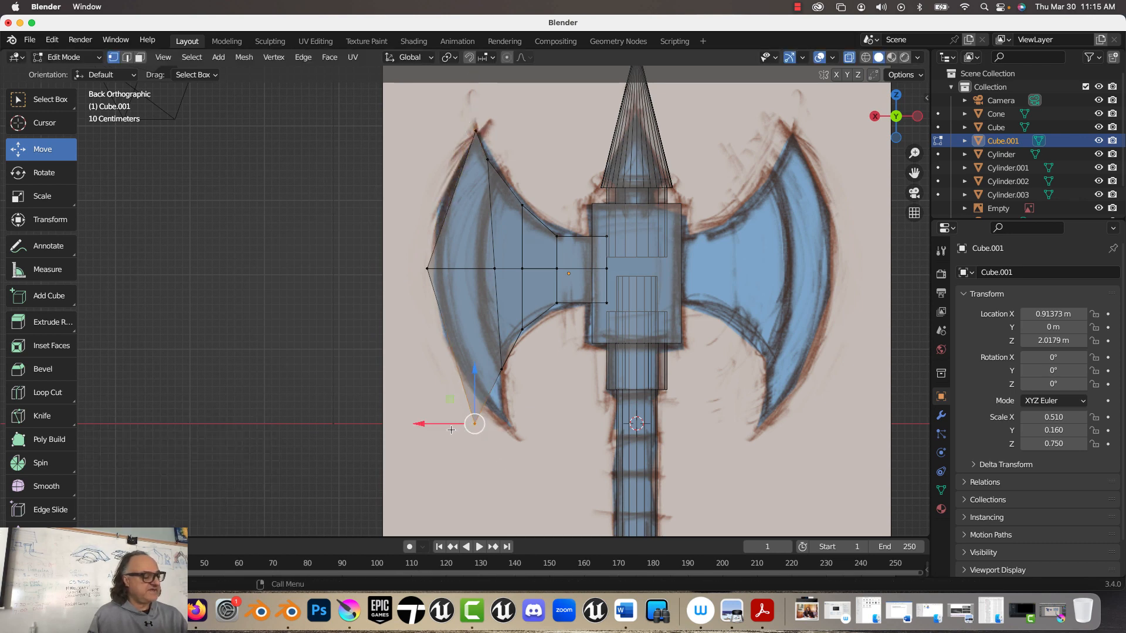
{"action": "left_click_drag", "start_coordinate": [440, 424], "coordinate": [513, 384]}
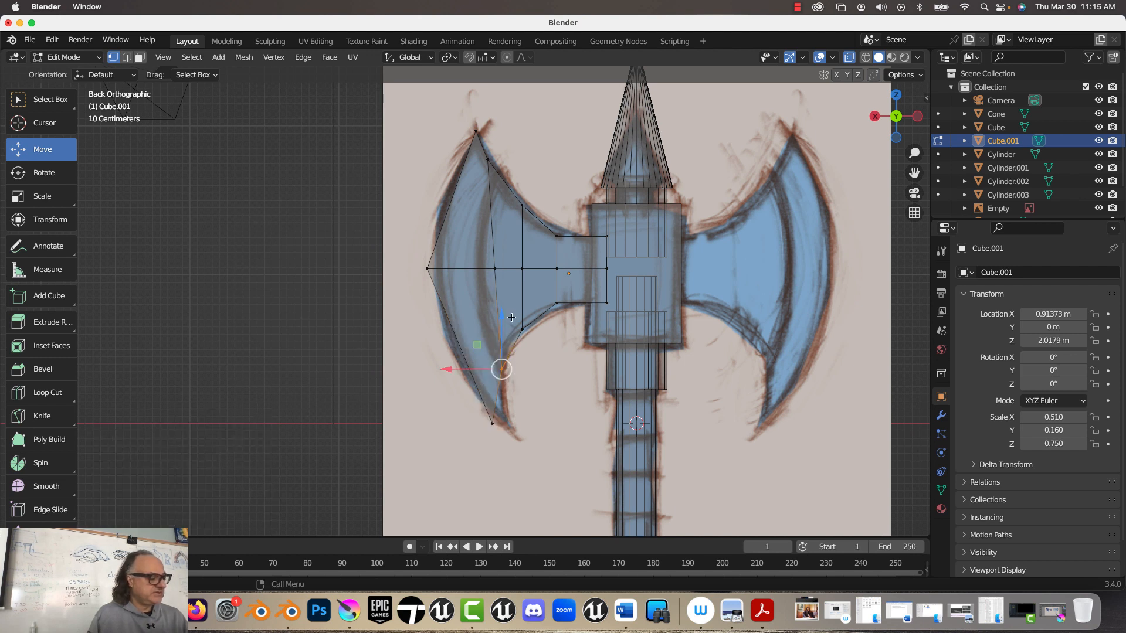
{"action": "left_click_drag", "start_coordinate": [505, 316], "coordinate": [503, 332]}
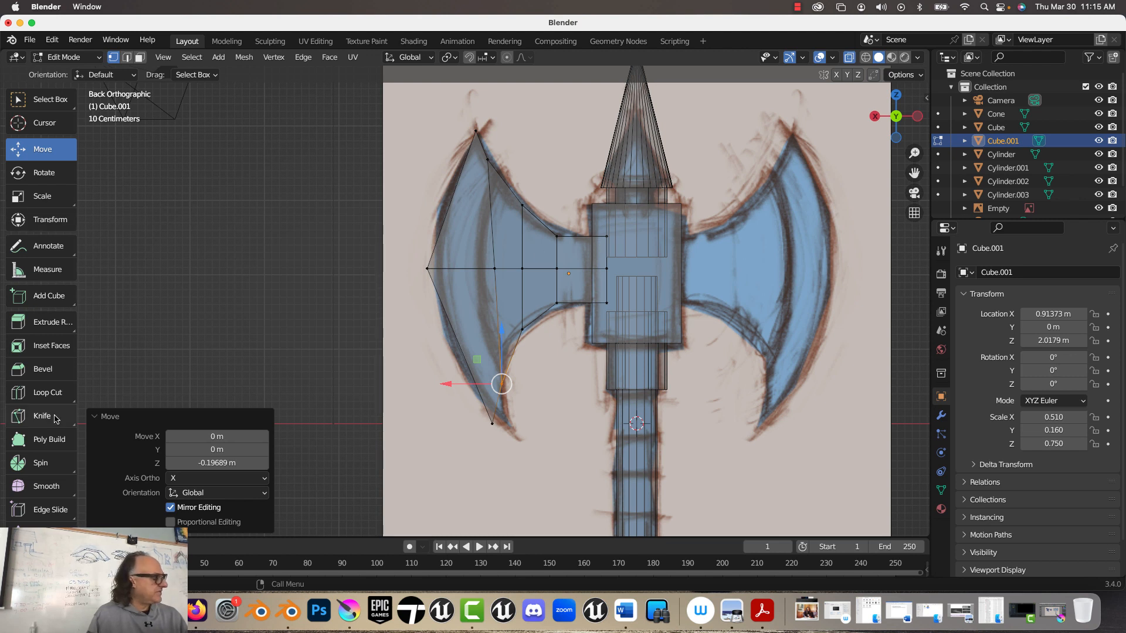
Step: Add one lengthwise loop cut through the blade's upper half and one through its lower half
{"action": "left_click", "coordinate": [42, 392]}
{"action": "left_click", "coordinate": [522, 238]}
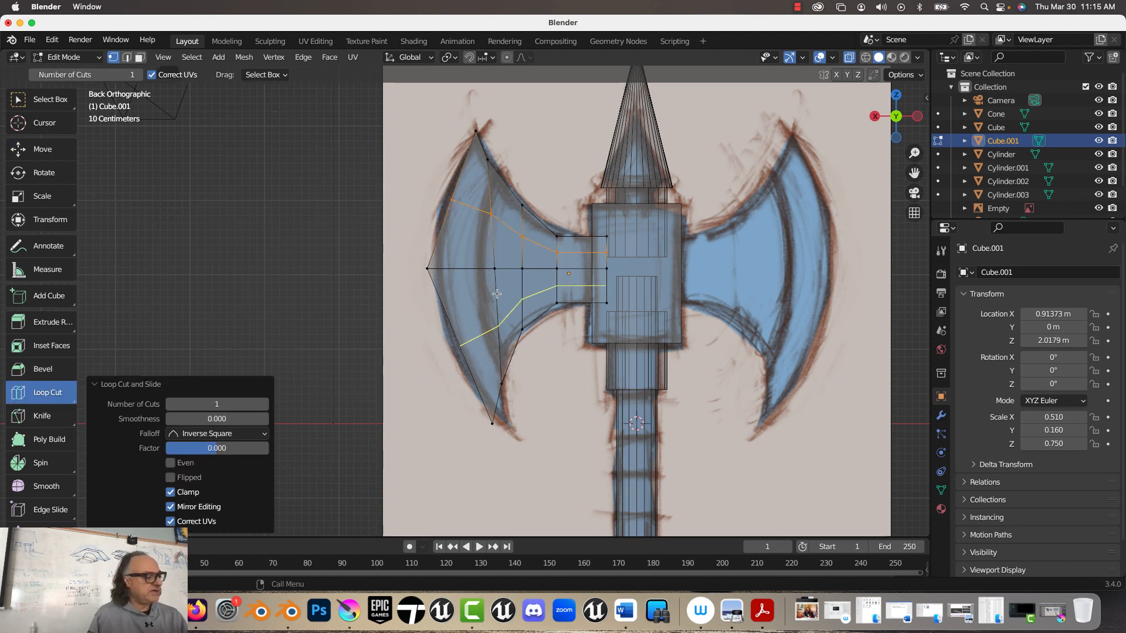
{"action": "left_click", "coordinate": [492, 303]}
Step: Move the new cuts' outer vertices outward about 0.12 m above and 0.08 m below, and the lower tip about 0.13 m inward to fit the drawing
{"action": "left_click", "coordinate": [43, 149]}
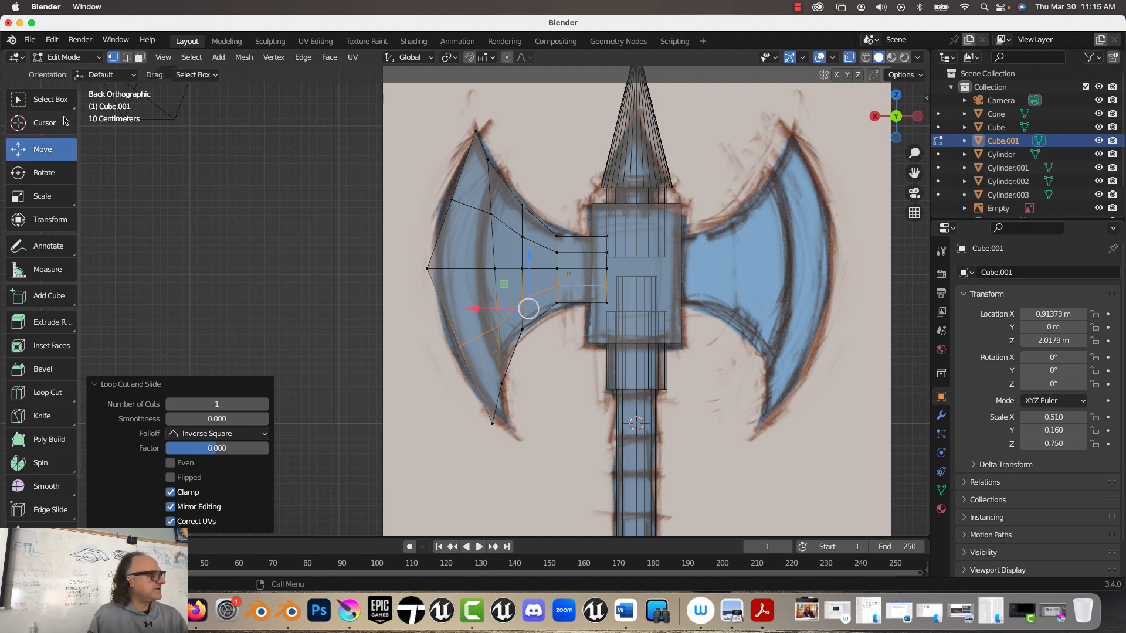
{"action": "left_click", "coordinate": [451, 200]}
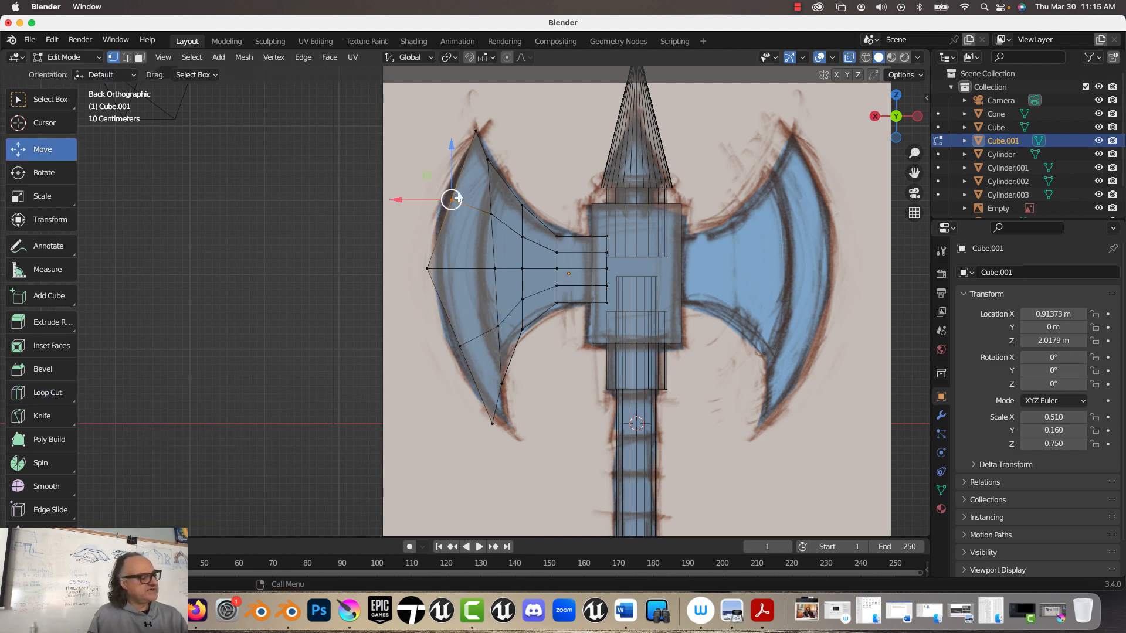
{"action": "left_click_drag", "start_coordinate": [451, 200], "coordinate": [443, 197]}
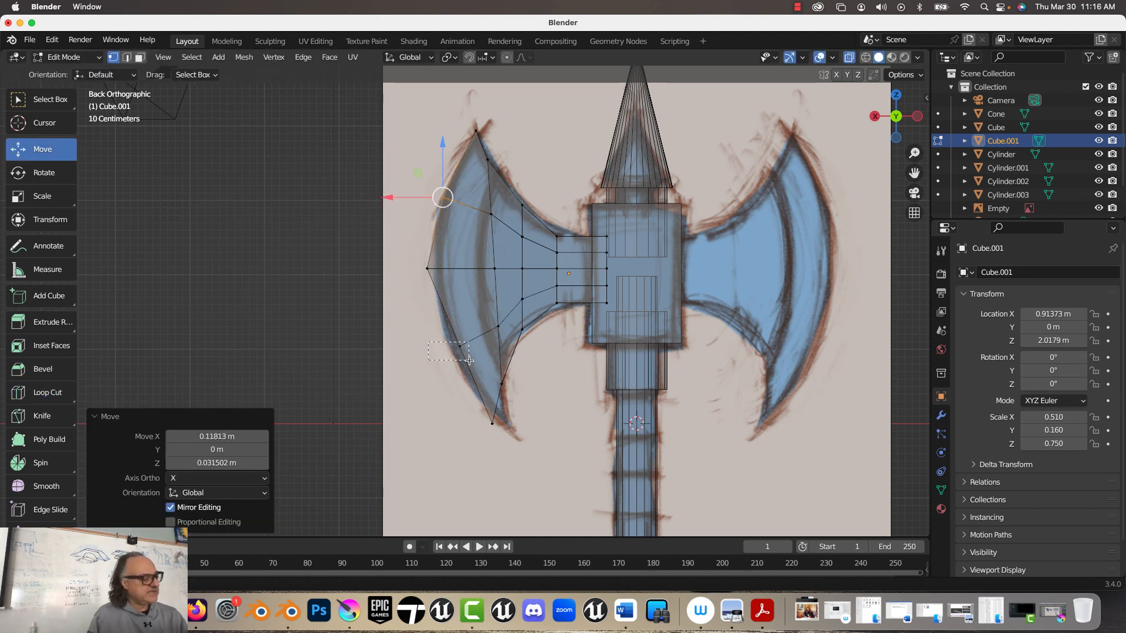
{"action": "left_click", "coordinate": [459, 346]}
{"action": "left_click_drag", "start_coordinate": [459, 346], "coordinate": [451, 350]}
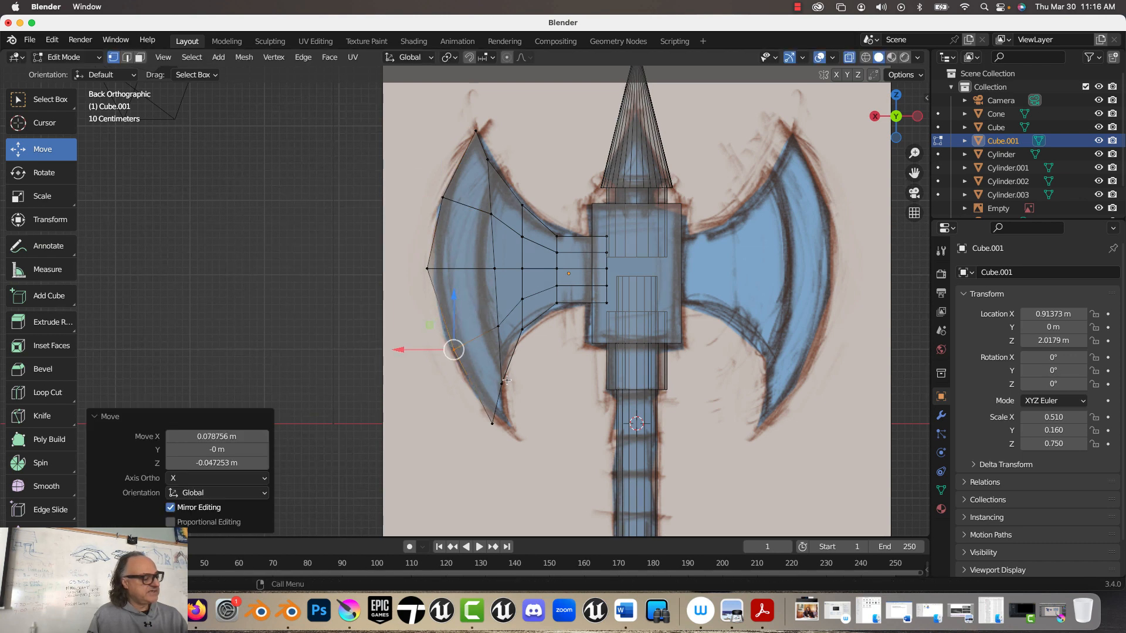
{"action": "left_click", "coordinate": [493, 423]}
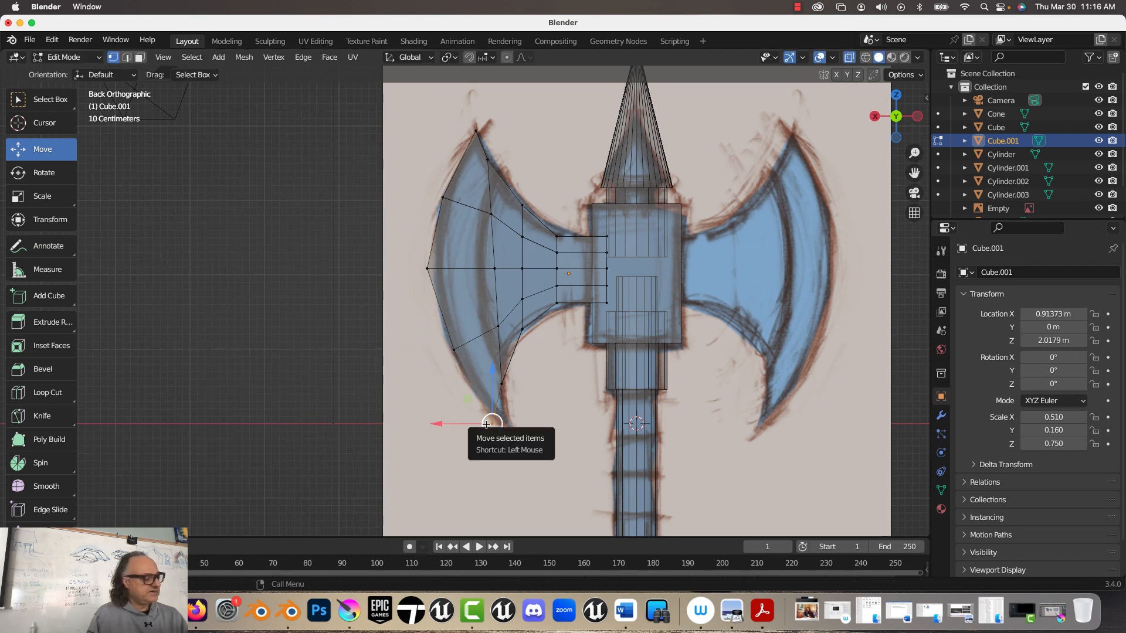
{"action": "left_click_drag", "start_coordinate": [492, 423], "coordinate": [499, 429]}
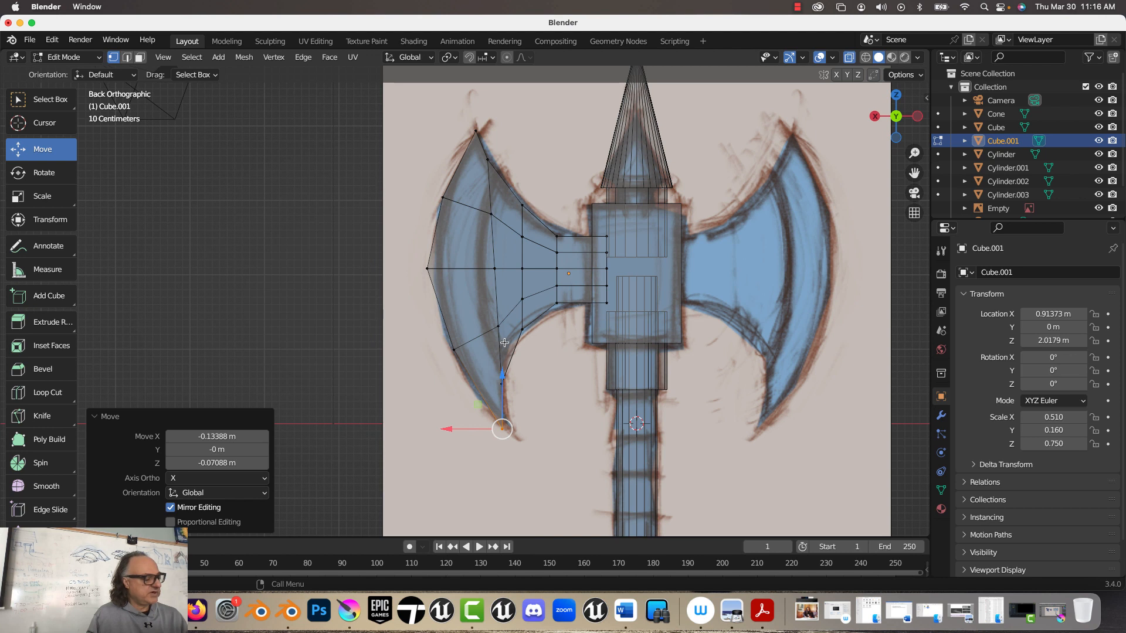
Step: Add three vertical loop cuts across the blade and neck, and move the loop nearest the cutting edge about 0.1 m outward in X
{"action": "left_click", "coordinate": [35, 392]}
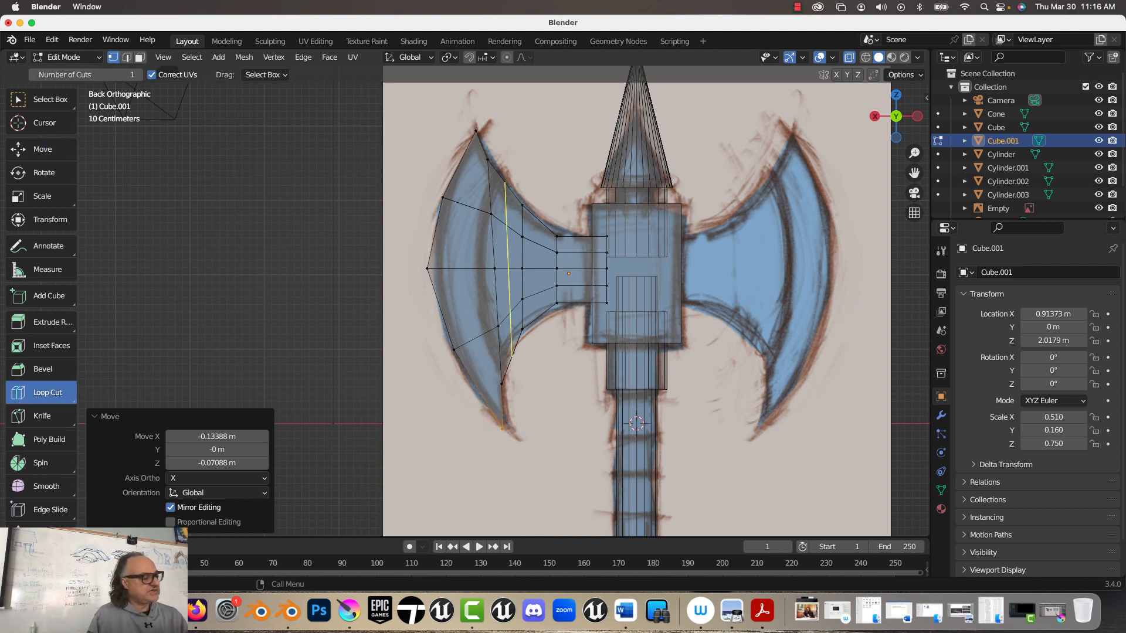
{"action": "left_click", "coordinate": [508, 264]}
{"action": "left_click", "coordinate": [478, 210]}
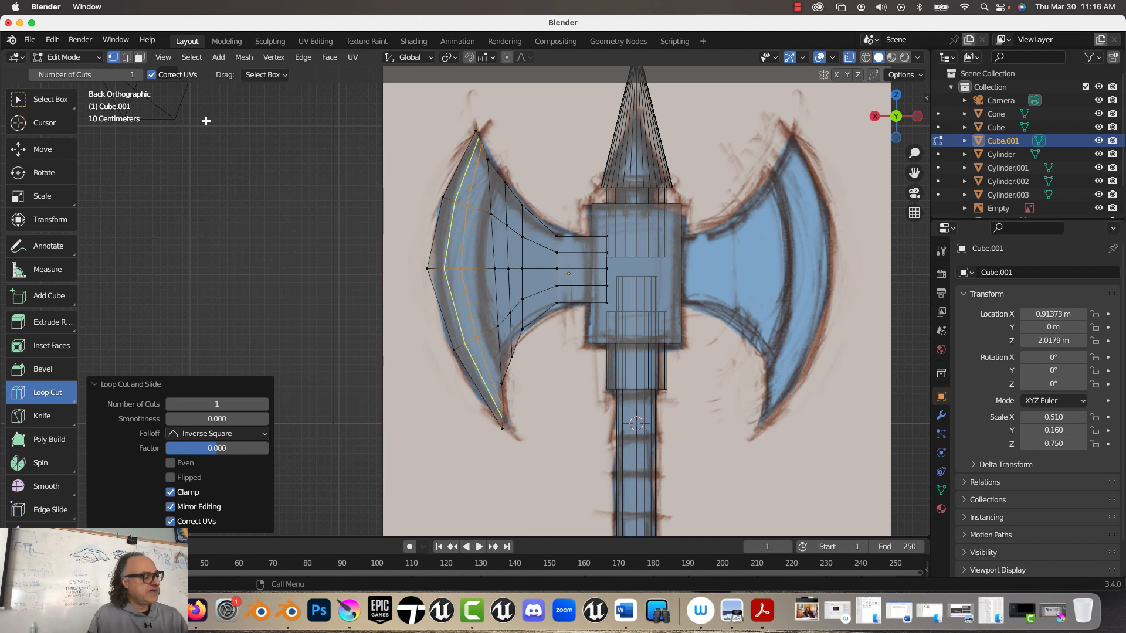
{"action": "left_click", "coordinate": [539, 242]}
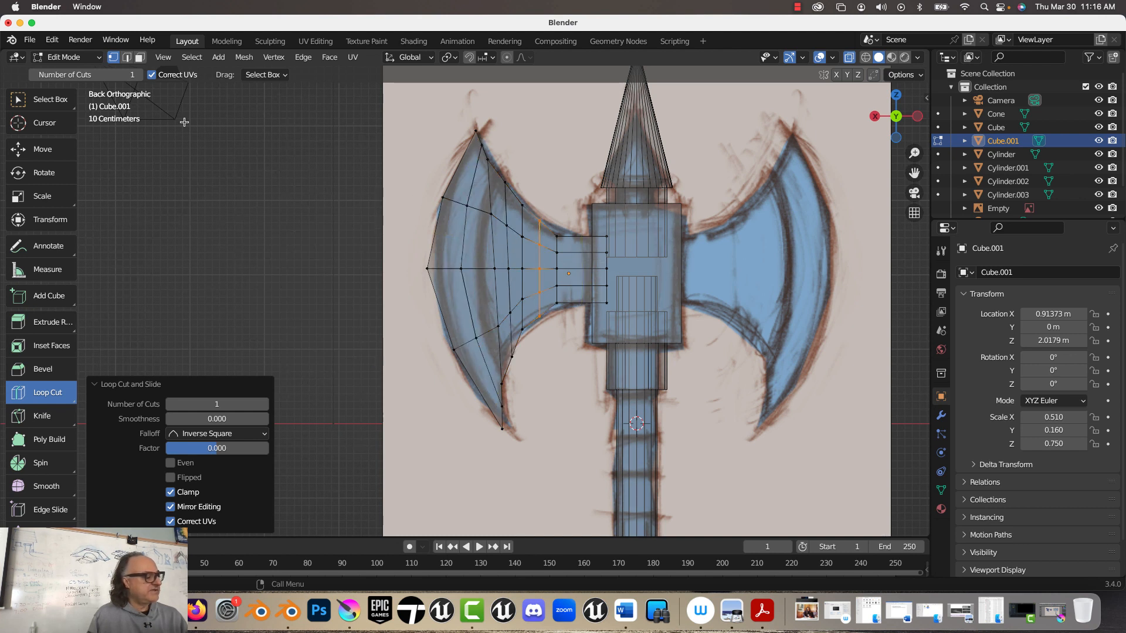
{"action": "left_click", "coordinate": [25, 152]}
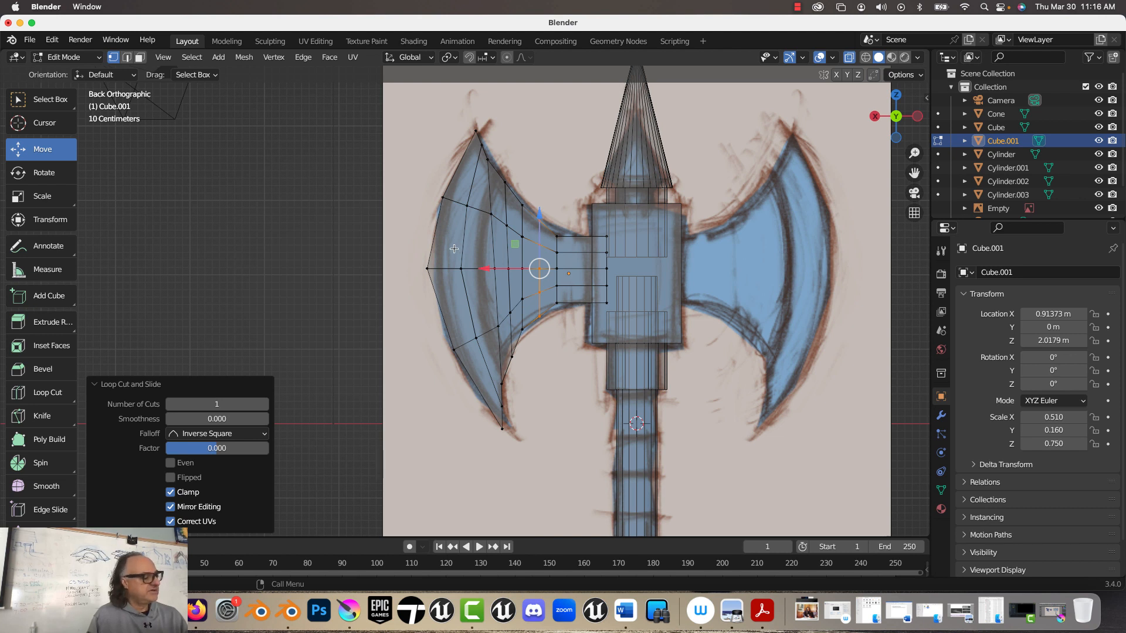
{"action": "left_click_drag", "start_coordinate": [516, 268], "coordinate": [429, 267]}
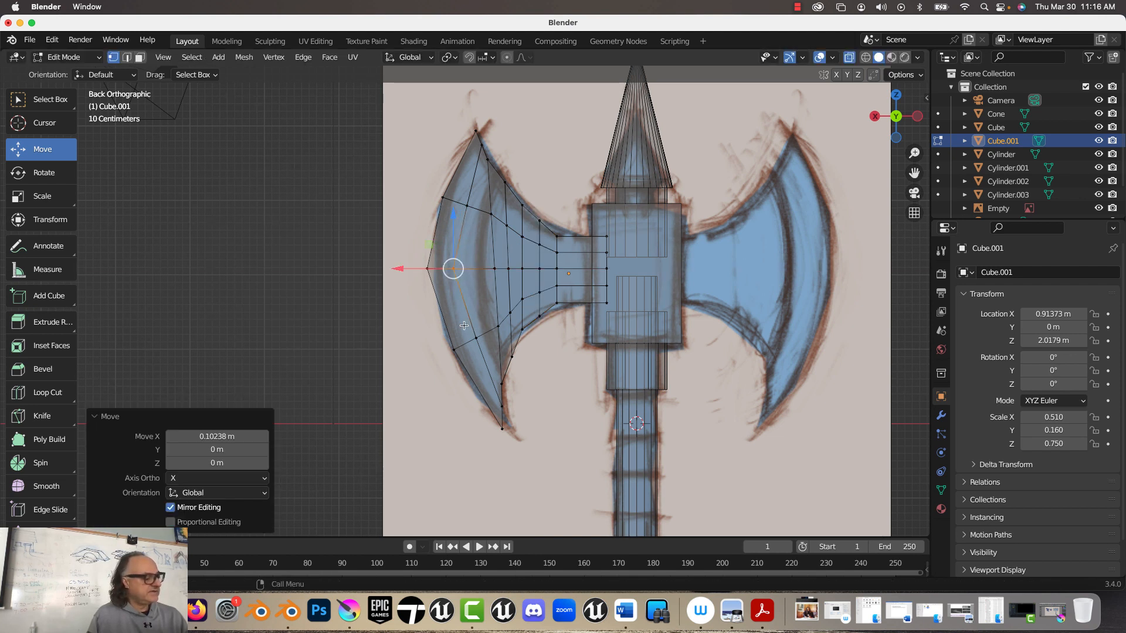
Step: Switch the viewport to Material Preview shading and the mesh to face selection, with the blade in perspective
{"action": "left_click", "coordinate": [891, 57]}
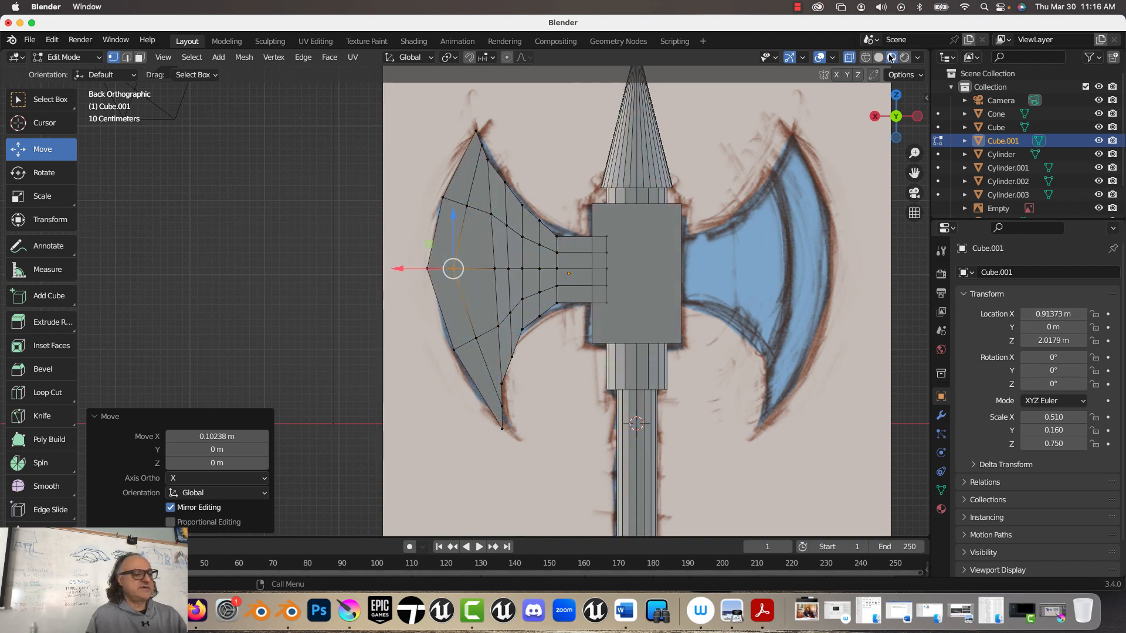
{"action": "middle_click_drag", "start_coordinate": [642, 149], "coordinate": [648, 192]}
{"action": "left_click", "coordinate": [139, 57]}
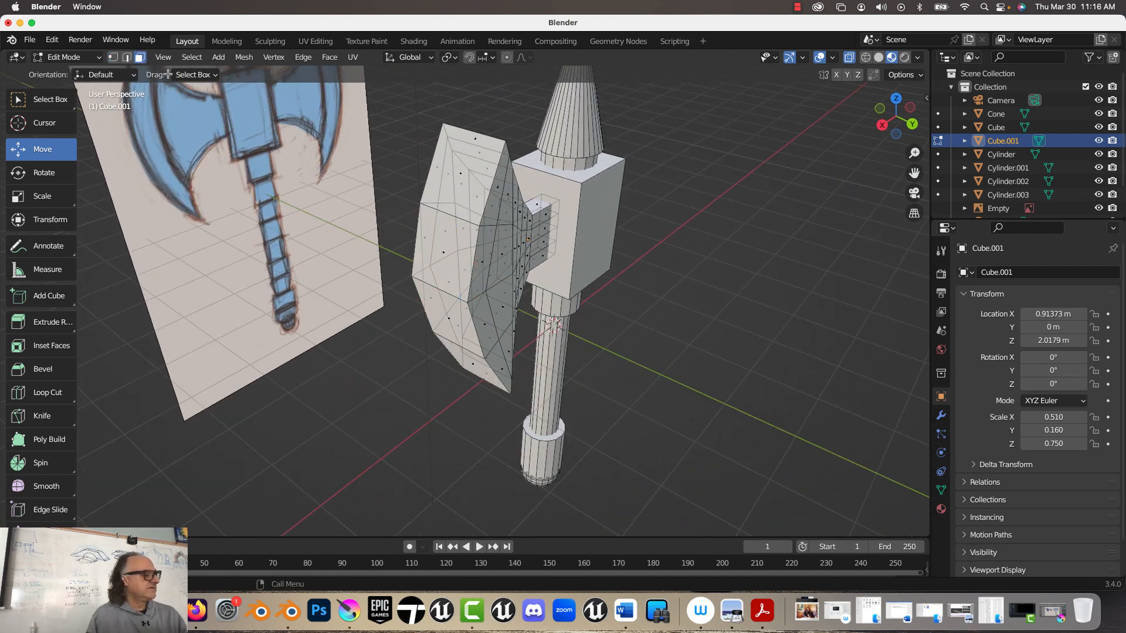
Step: Select all faces along the blade's outer cutting edge and scale them to about 0.226 in Y
{"action": "left_click", "coordinate": [462, 174]}
{"action": "key", "text": "KP_Divide"}
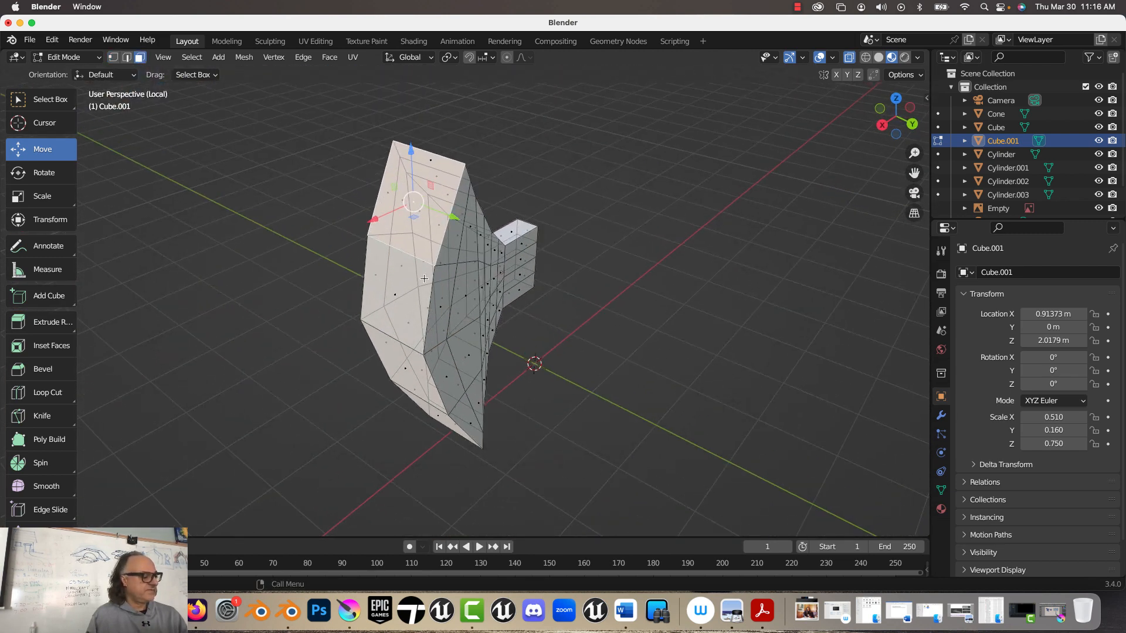
{"action": "key", "text": "KP_Divide"}
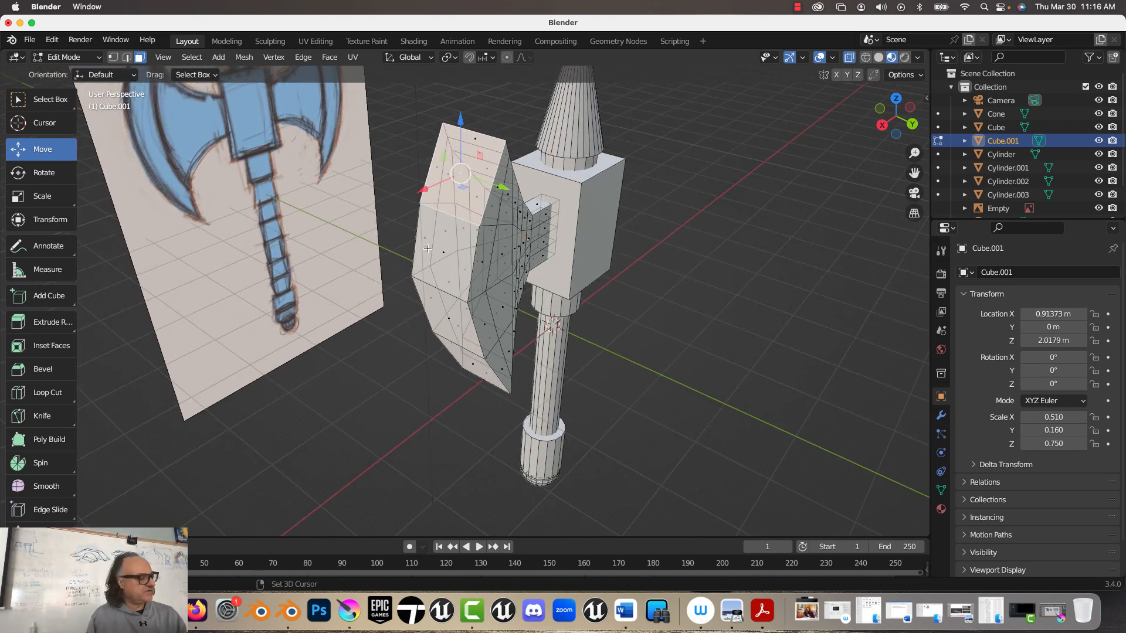
{"action": "left_click", "coordinate": [446, 250]}
{"action": "left_click", "coordinate": [468, 366], "text": "shift"}
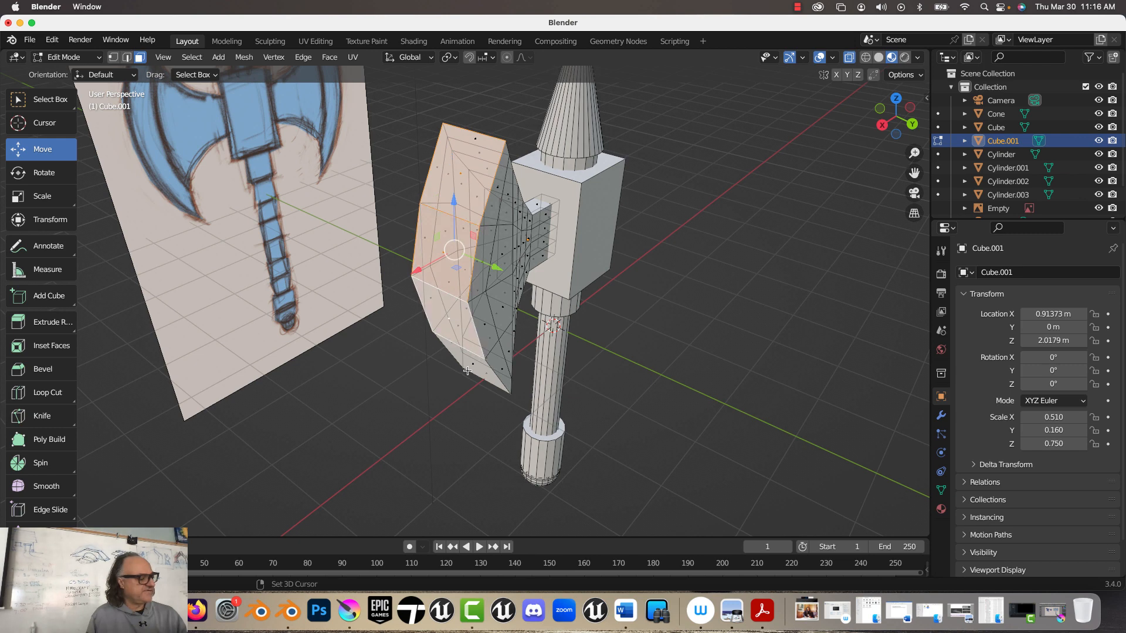
{"action": "scroll", "coordinate": [389, 351], "scroll_direction": "down", "scroll_amount": 3}
{"action": "scroll", "coordinate": [389, 352], "scroll_direction": "up", "scroll_amount": 4}
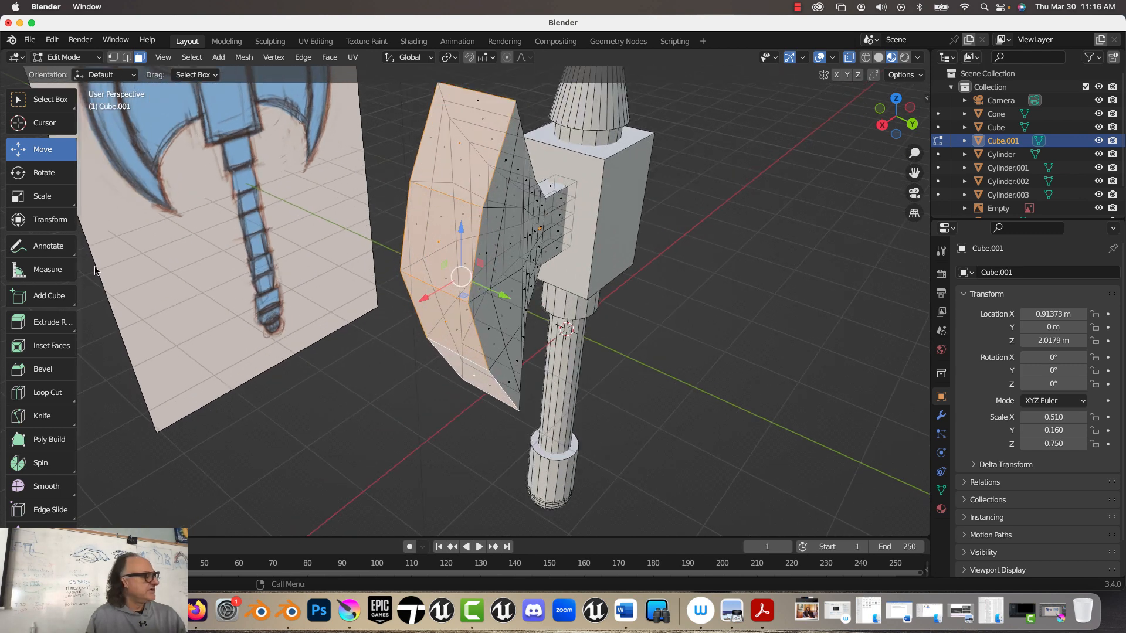
{"action": "left_click", "coordinate": [48, 199]}
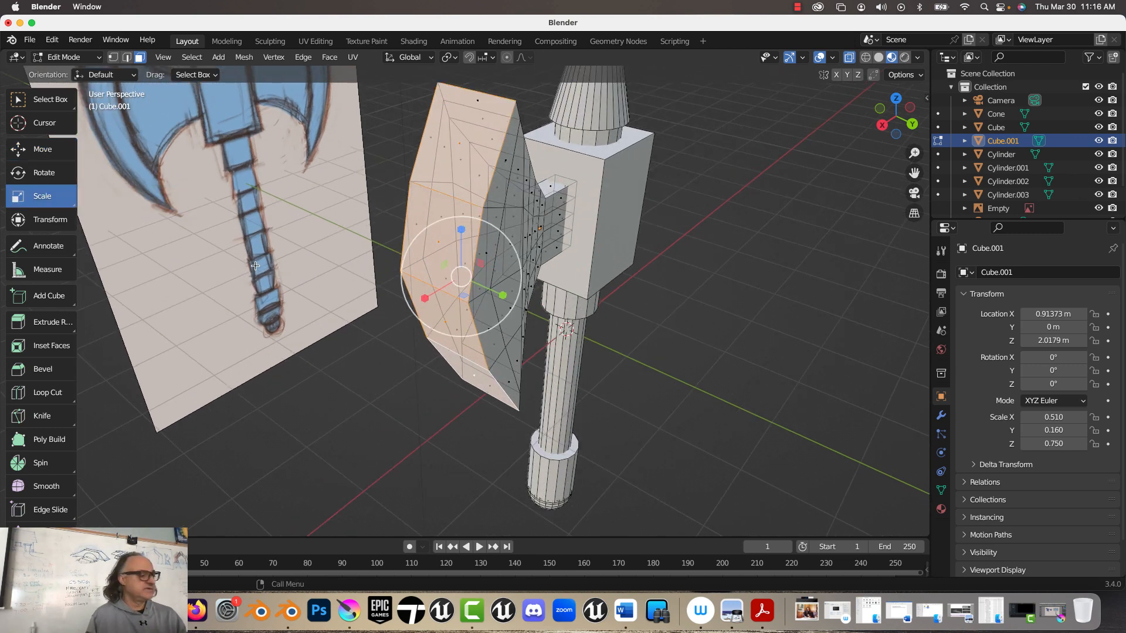
{"action": "left_click_drag", "start_coordinate": [503, 294], "coordinate": [461, 280]}
{"action": "middle_click_drag", "start_coordinate": [460, 280], "coordinate": [332, 247]}
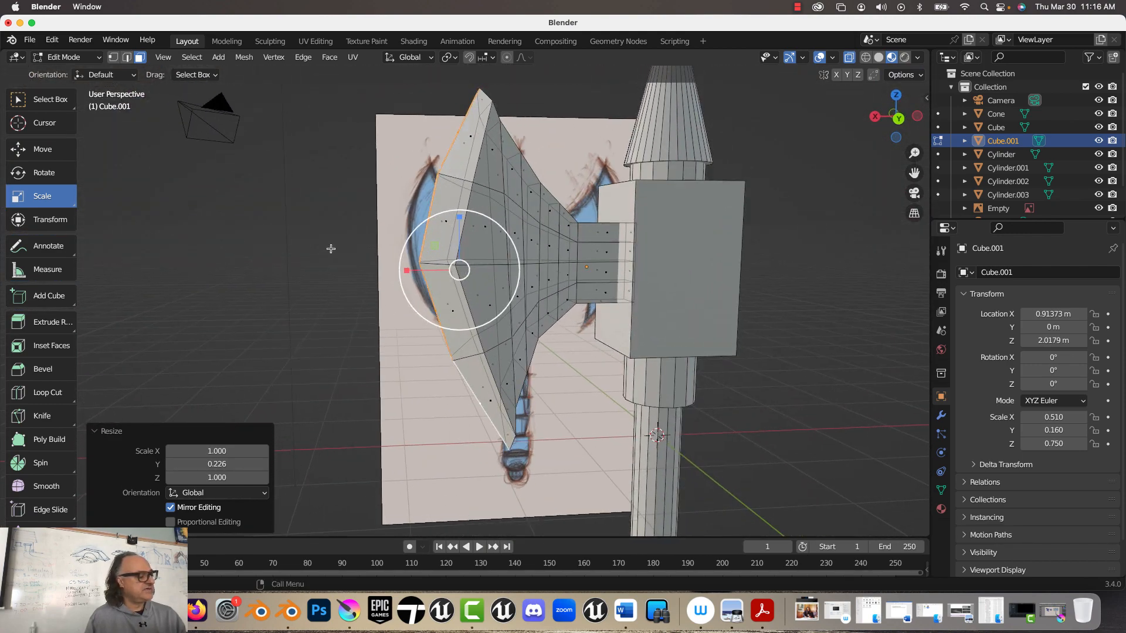
Step: Move the narrowed cutting-edge faces about 0.54 m outward along X
{"action": "left_click", "coordinate": [41, 149]}
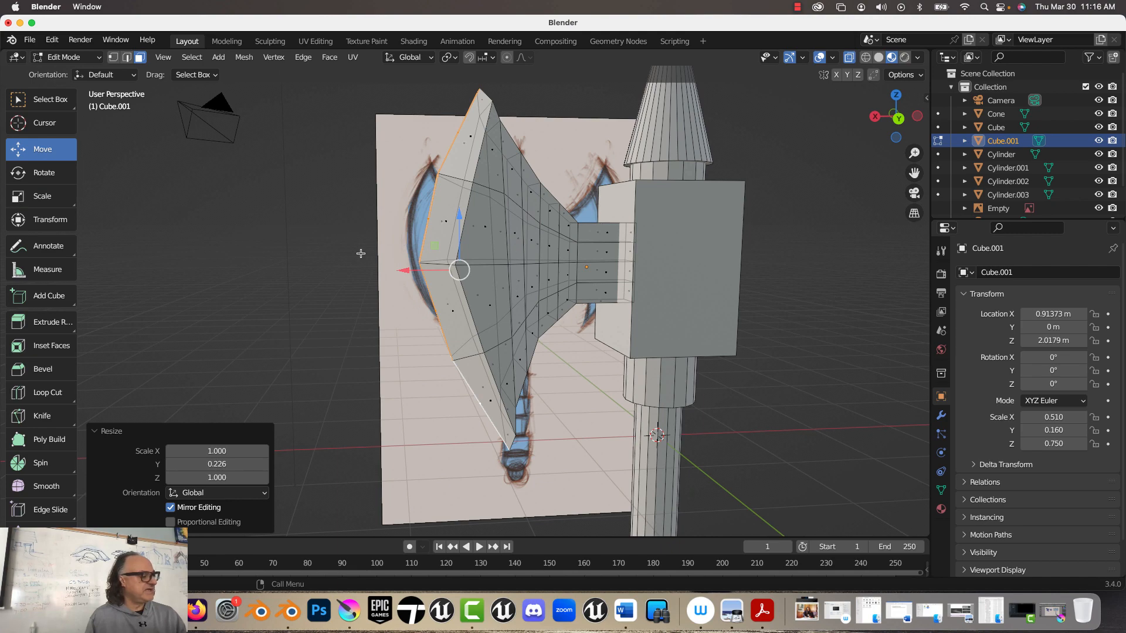
{"action": "left_click_drag", "start_coordinate": [399, 275], "coordinate": [351, 275]}
{"action": "middle_click_drag", "start_coordinate": [493, 218], "coordinate": [410, 291]}
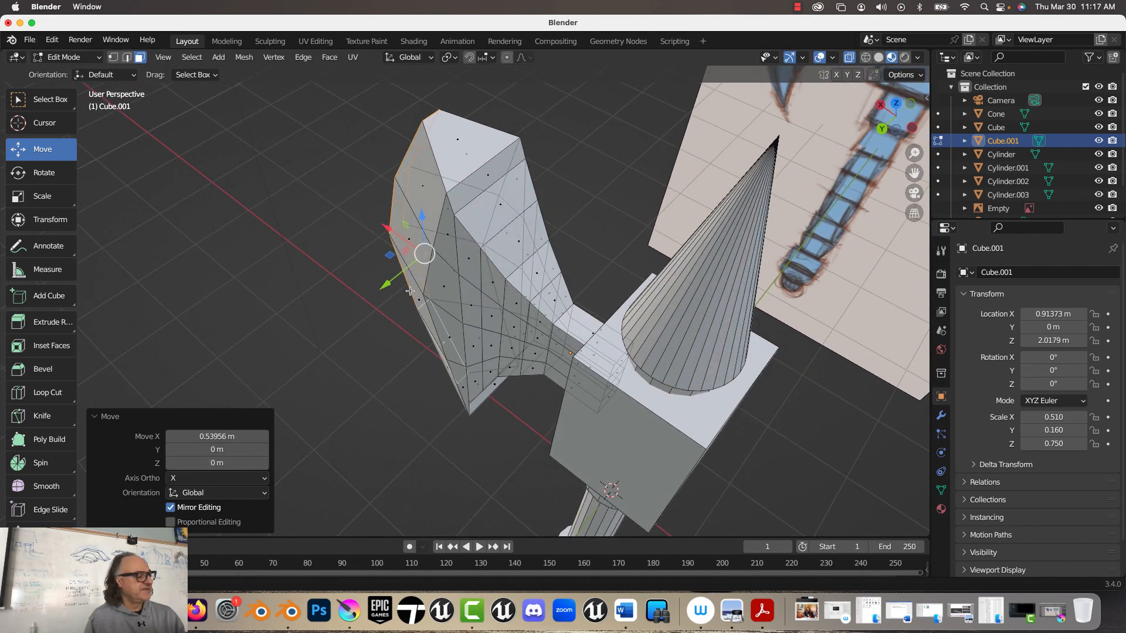
Step: In top view, move the blade's +Y side vertices about 0.21 m inward along Y and pull the adjoining neck vertices in to match
{"action": "left_click", "coordinate": [899, 106]}
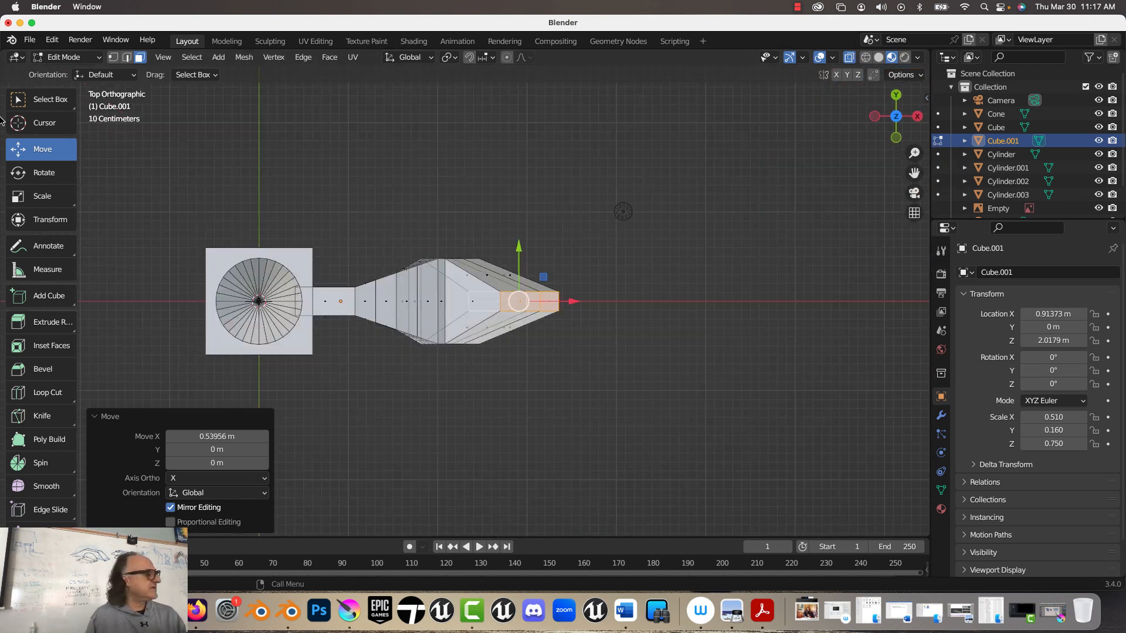
{"action": "left_click", "coordinate": [113, 57]}
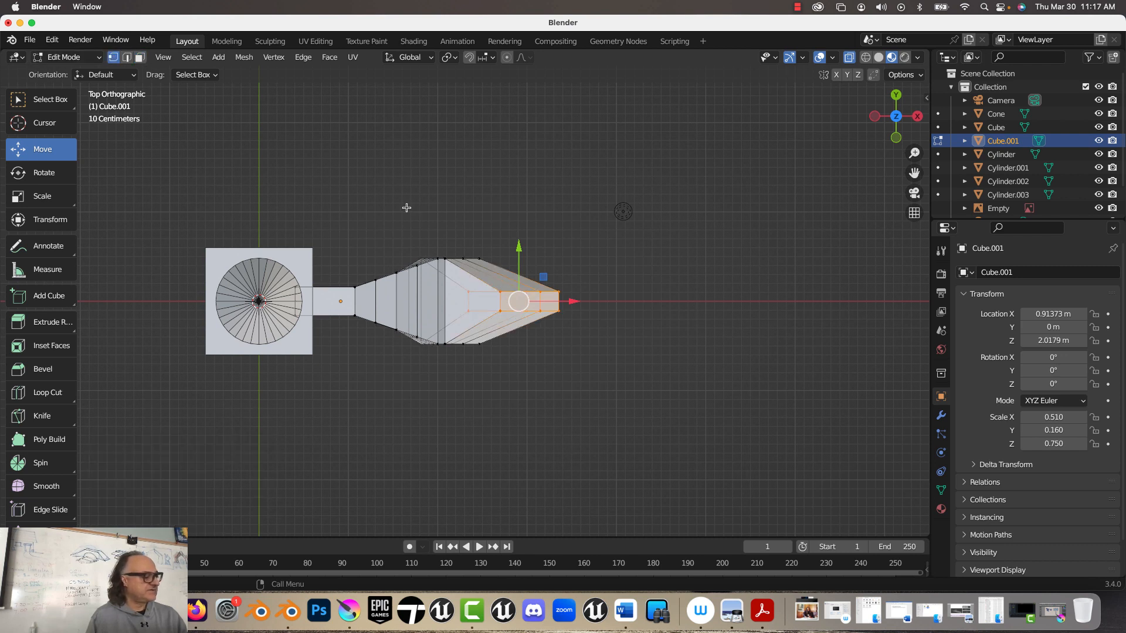
{"action": "left_click_drag", "start_coordinate": [395, 209], "coordinate": [498, 283]}
{"action": "left_click_drag", "start_coordinate": [420, 213], "coordinate": [418, 232]}
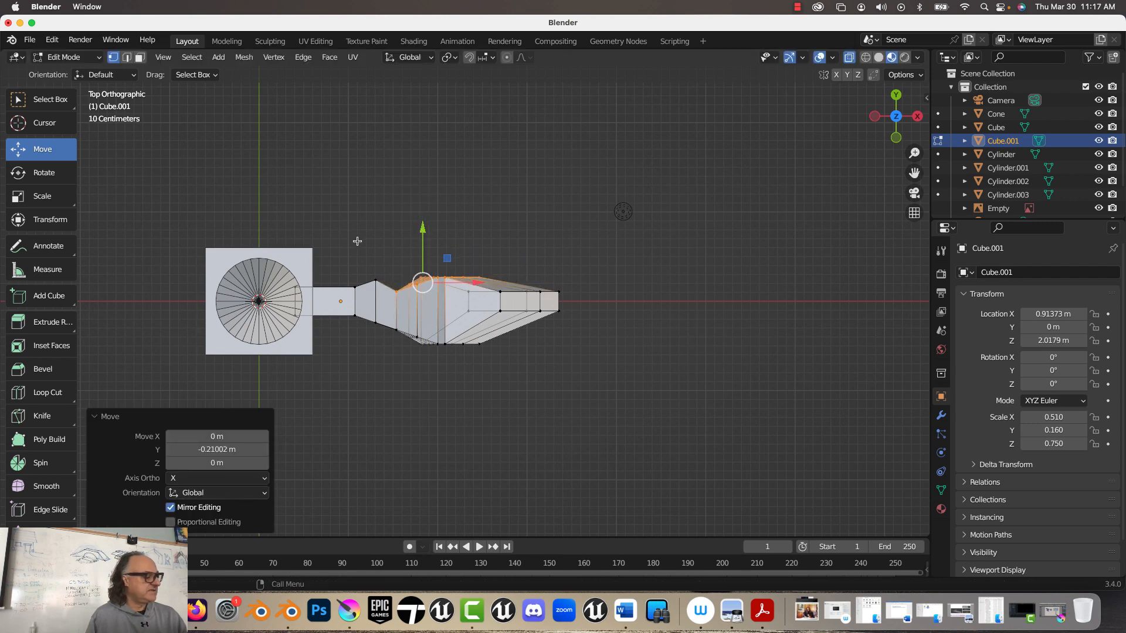
{"action": "left_click", "coordinate": [364, 246]}
{"action": "left_click_drag", "start_coordinate": [375, 236], "coordinate": [375, 248]}
Step: Move the blade's -Y side vertices inward to mirror the other side, and shift the neck loop about 0.072 m toward the head block
{"action": "left_click_drag", "start_coordinate": [384, 367], "coordinate": [525, 318]}
{"action": "left_click_drag", "start_coordinate": [419, 306], "coordinate": [419, 284]}
{"action": "left_click_drag", "start_coordinate": [363, 344], "coordinate": [359, 366]}
{"action": "left_click_drag", "start_coordinate": [394, 305], "coordinate": [369, 305]}
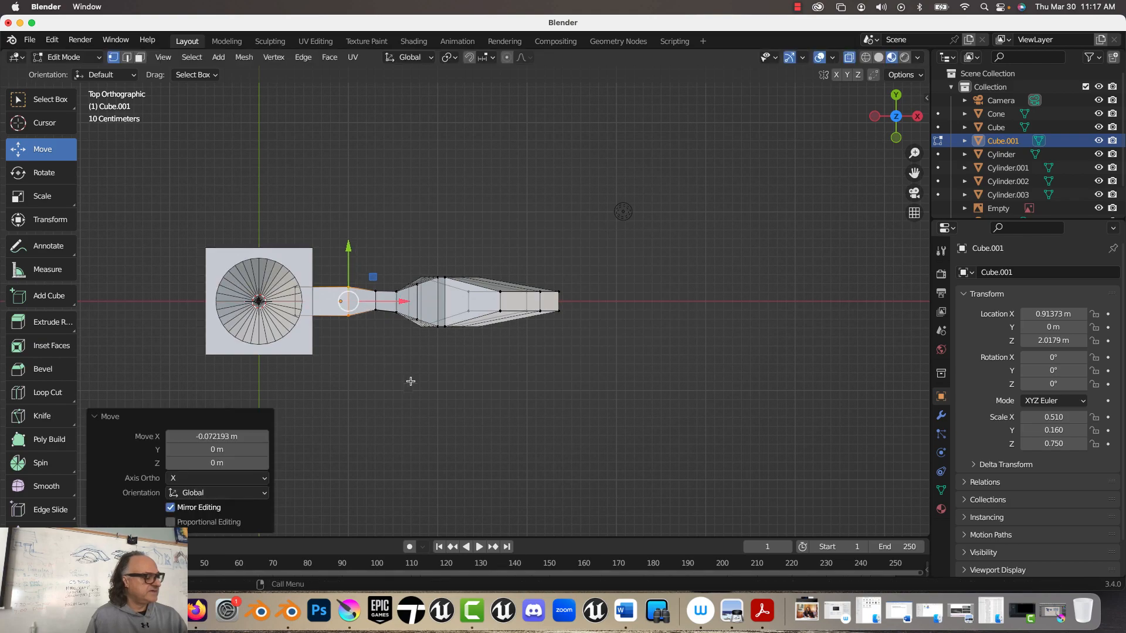
Step: Select all four faces along the blade's outer cutting edge and scale them to about 0.292 in Y
{"action": "middle_click_drag", "start_coordinate": [410, 381], "coordinate": [234, 265]}
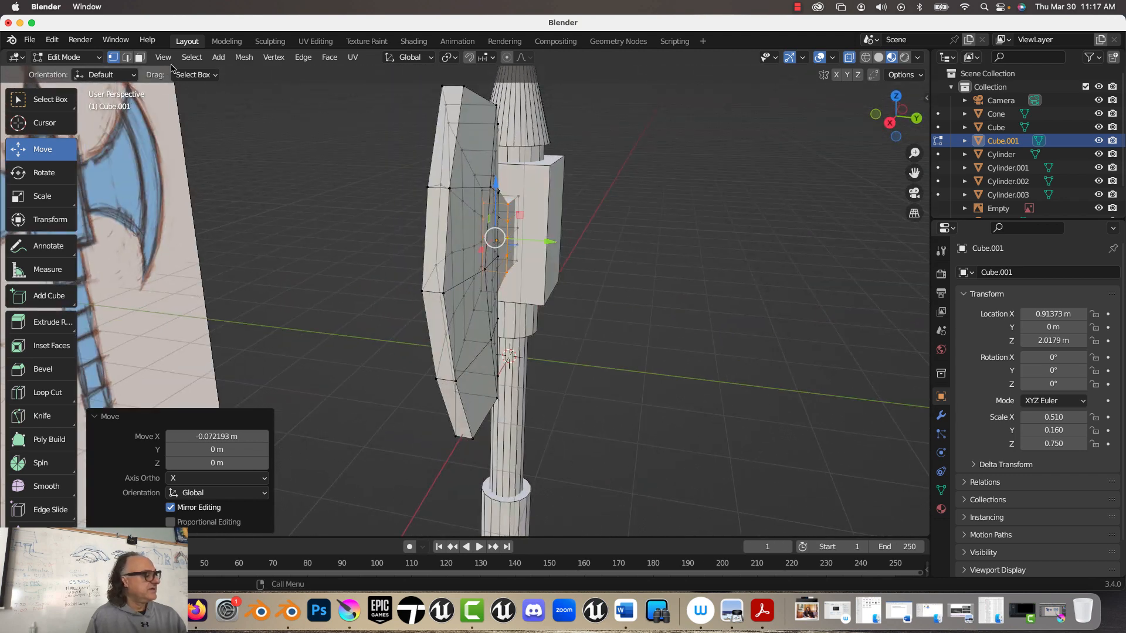
{"action": "left_click", "coordinate": [140, 57]}
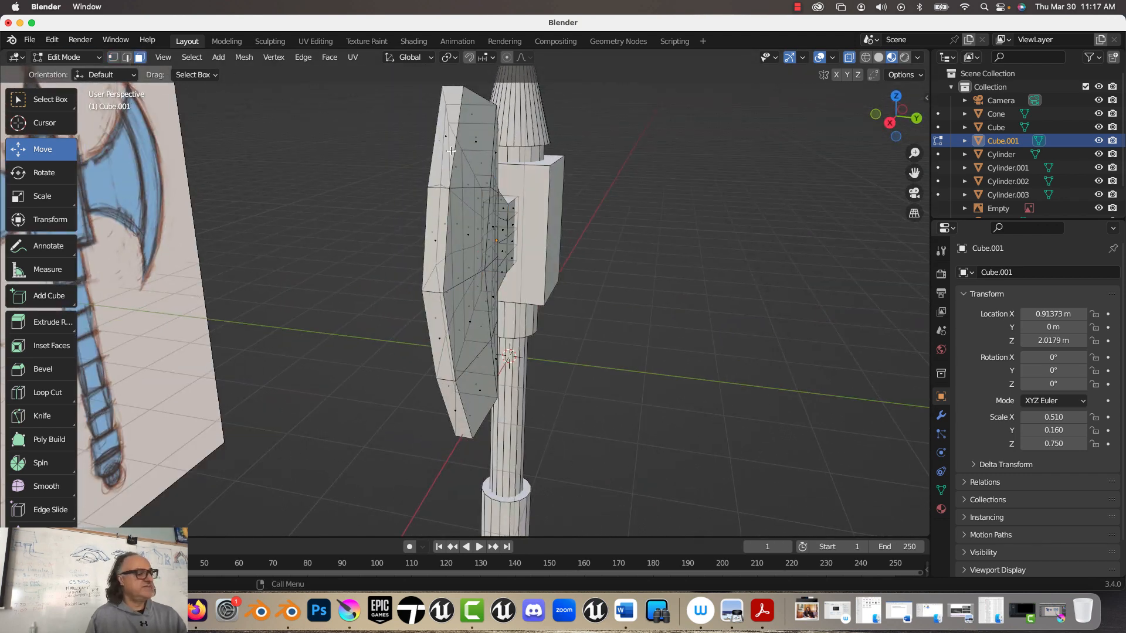
{"action": "left_click", "coordinate": [445, 134]}
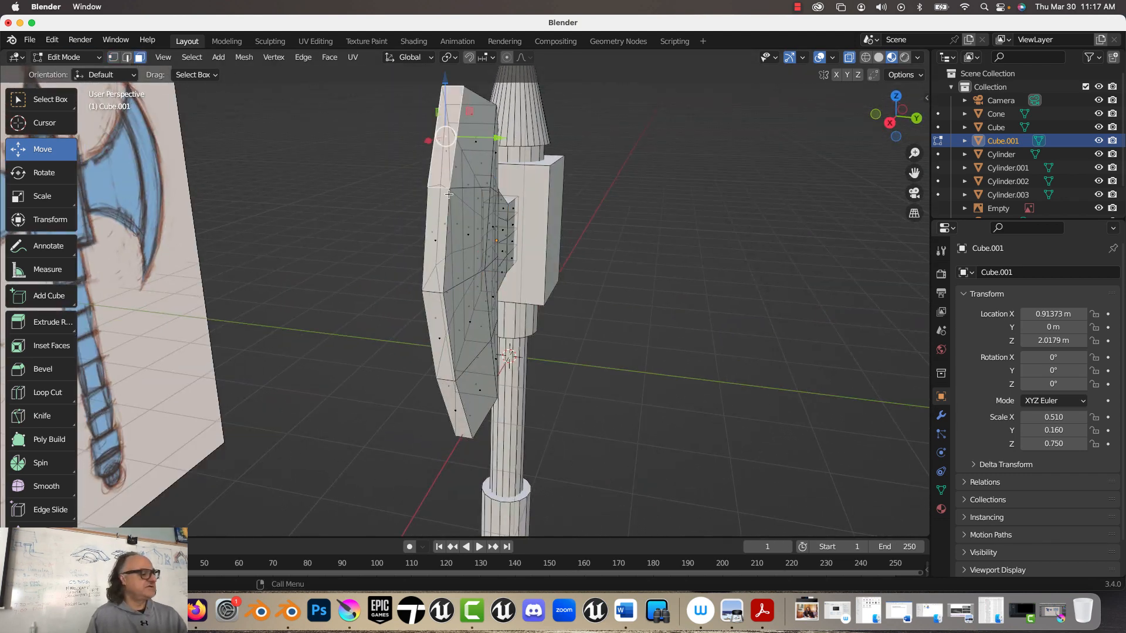
{"action": "left_click", "coordinate": [432, 259], "text": "shift"}
{"action": "left_click", "coordinate": [440, 359], "text": "shift"}
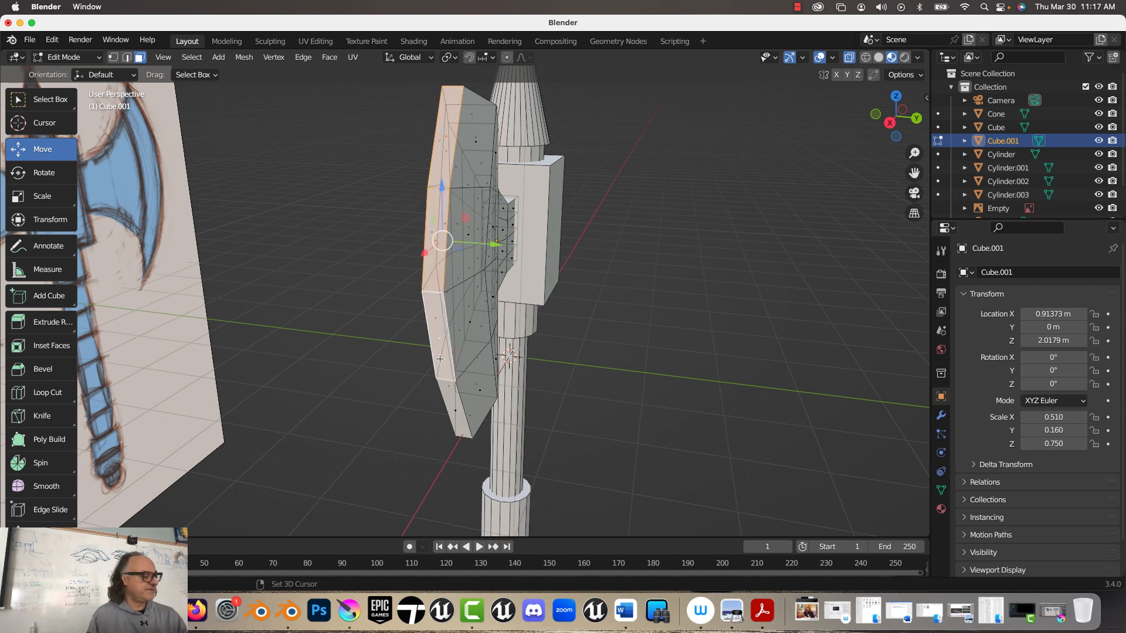
{"action": "left_click", "coordinate": [448, 400], "text": "shift"}
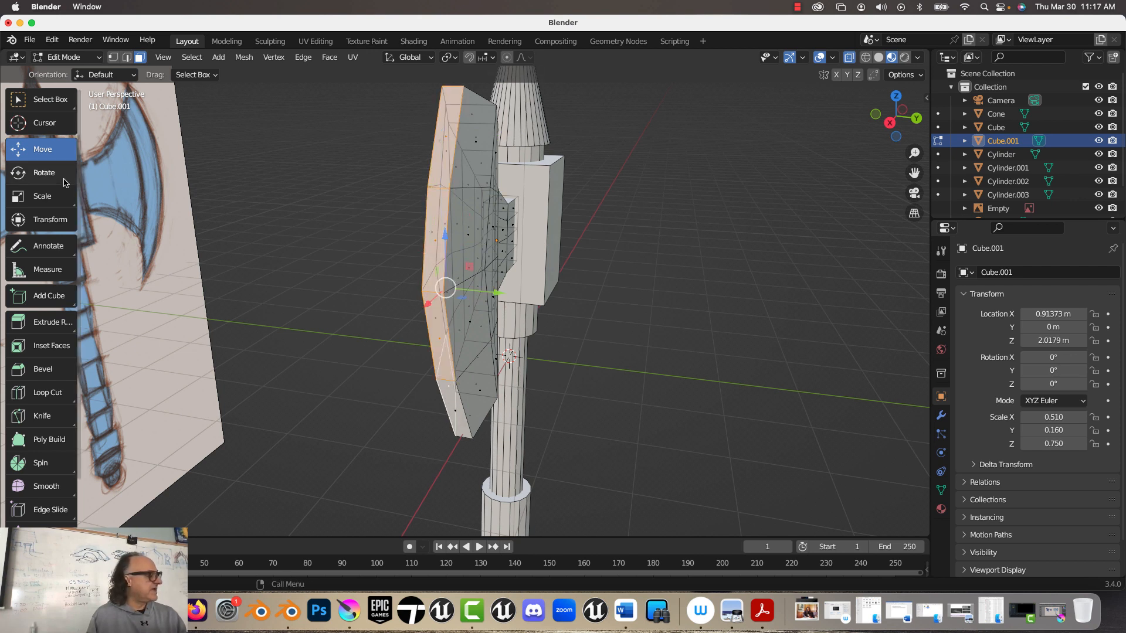
{"action": "left_click", "coordinate": [46, 179]}
{"action": "left_click", "coordinate": [45, 194]}
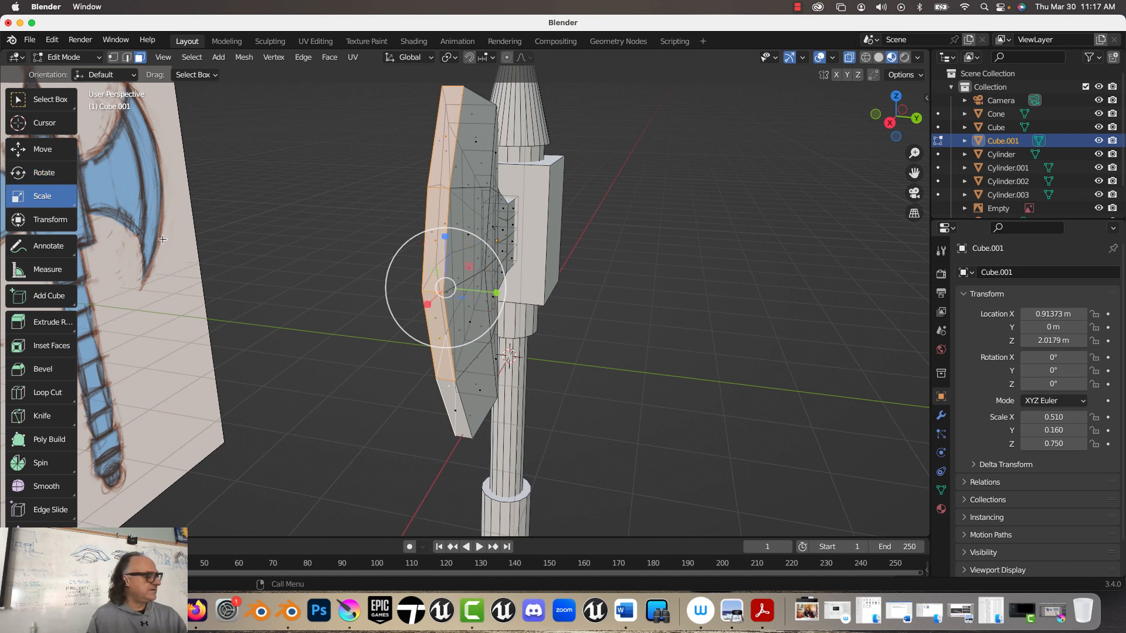
{"action": "left_click", "coordinate": [457, 411], "text": "shift"}
{"action": "left_click_drag", "start_coordinate": [499, 306], "coordinate": [460, 309]}
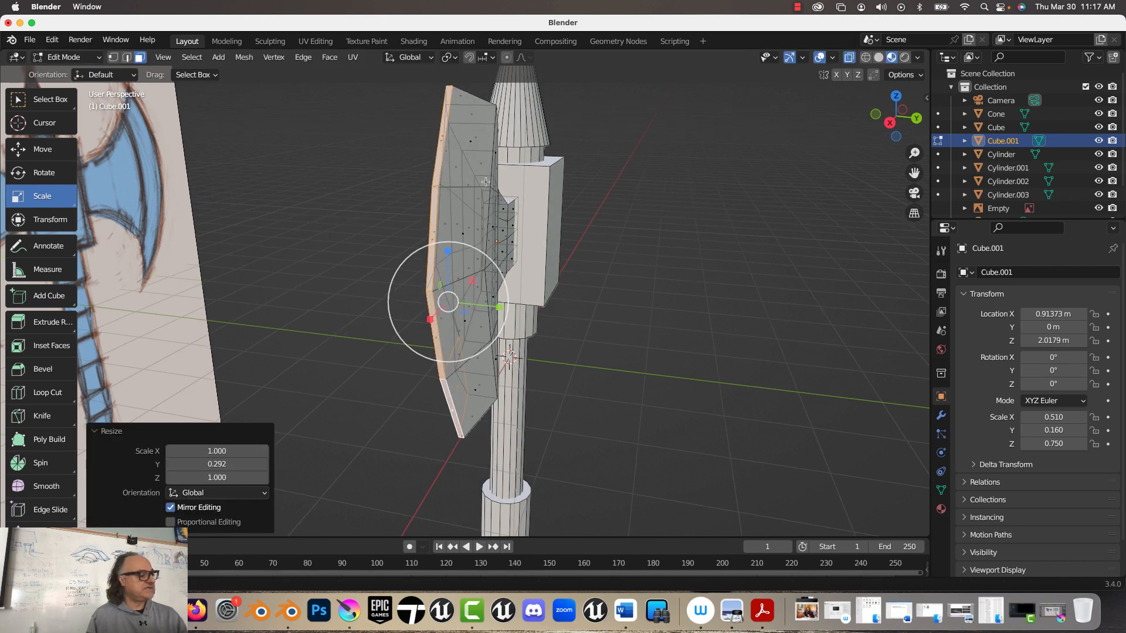
Step: Select the vertex pairs at the inner corners of the blade's upper and lower tips and scale them to 0.4 in Y
{"action": "middle_click_drag", "start_coordinate": [460, 309], "coordinate": [372, 189]}
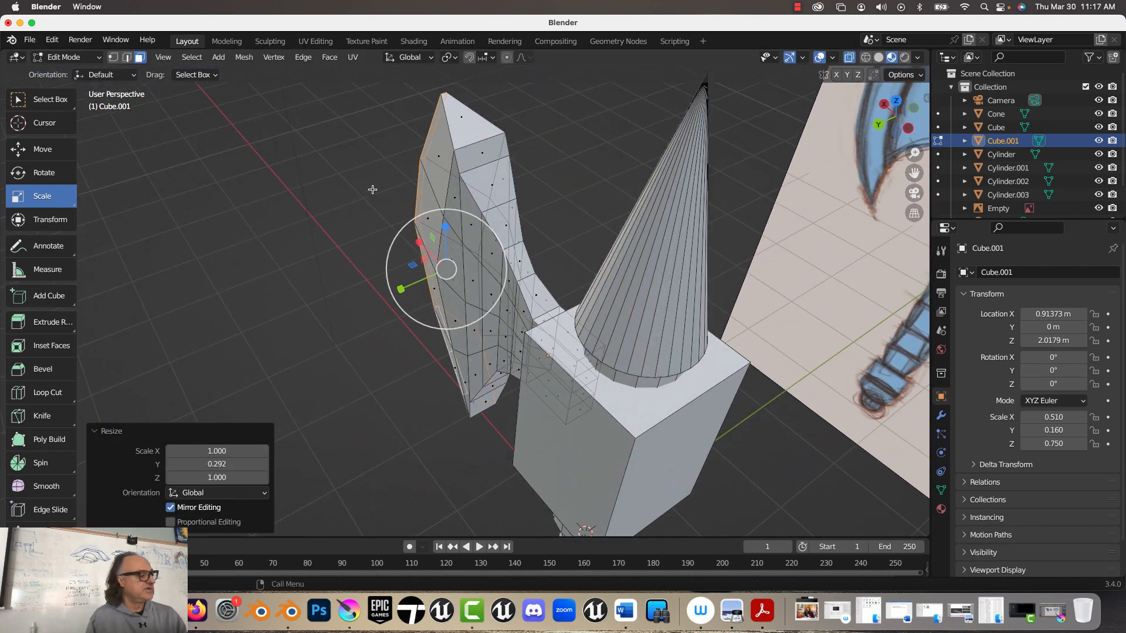
{"action": "left_click", "coordinate": [114, 57]}
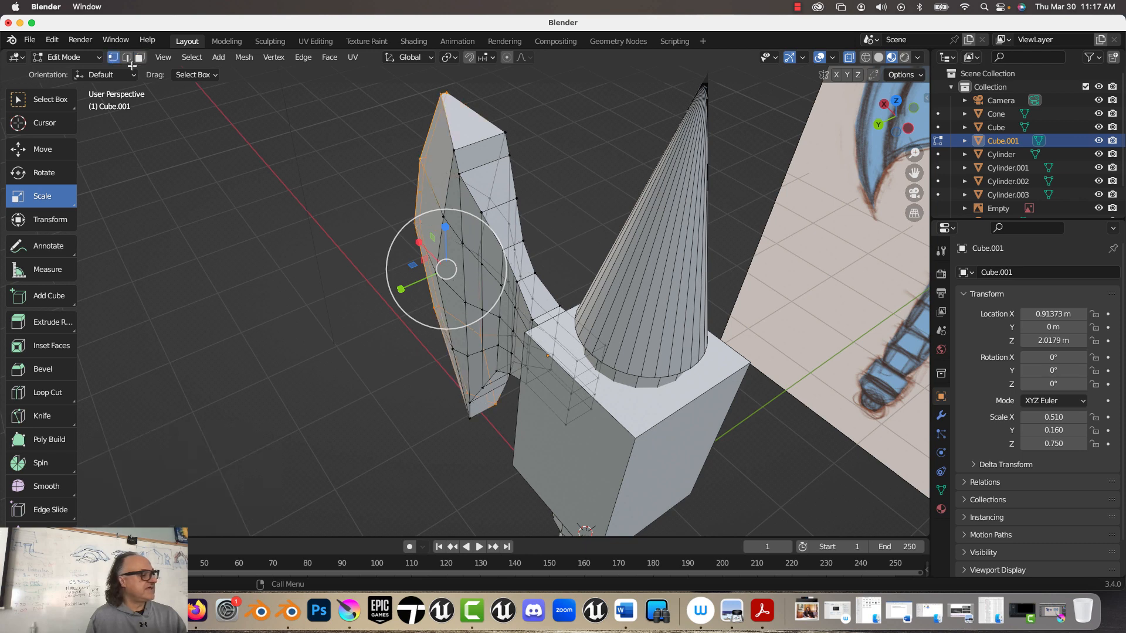
{"action": "left_click", "coordinate": [453, 150]}
{"action": "left_click", "coordinate": [503, 133], "text": "shift"}
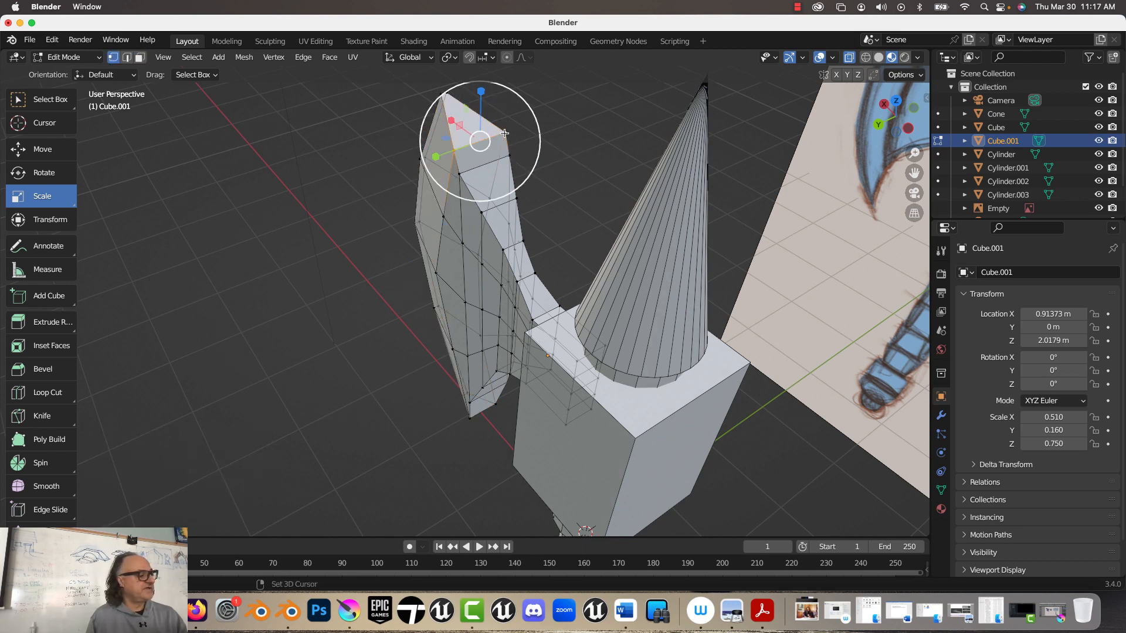
{"action": "middle_click_drag", "start_coordinate": [375, 246], "coordinate": [407, 115]}
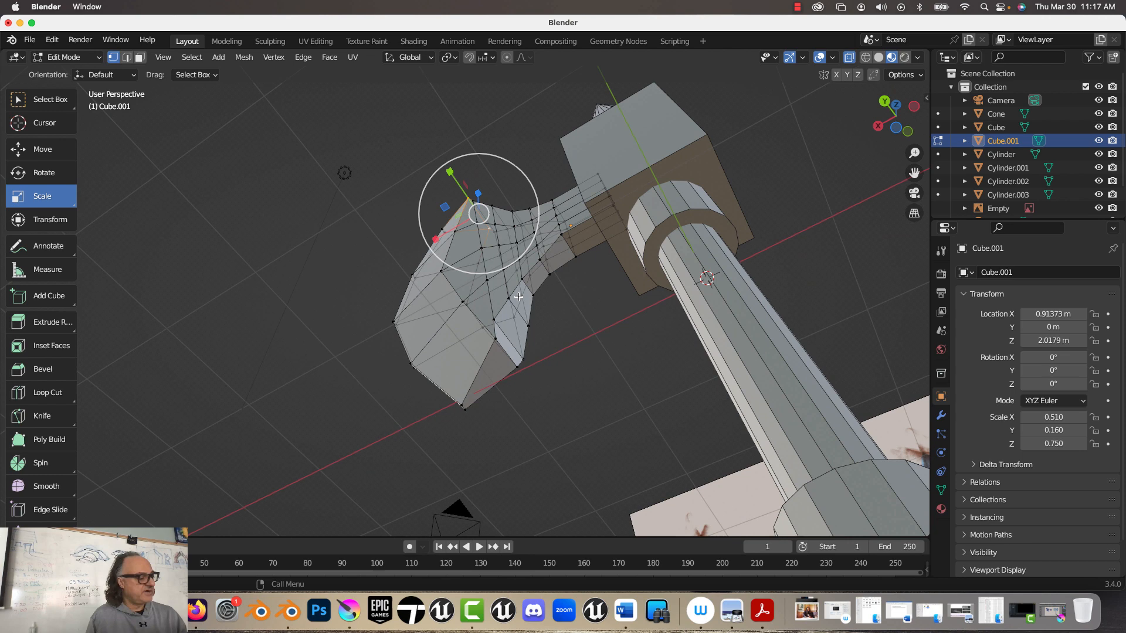
{"action": "left_click", "coordinate": [494, 339], "text": "shift"}
{"action": "left_click", "coordinate": [516, 368], "text": "shift"}
{"action": "middle_click_drag", "start_coordinate": [357, 176], "coordinate": [365, 326]}
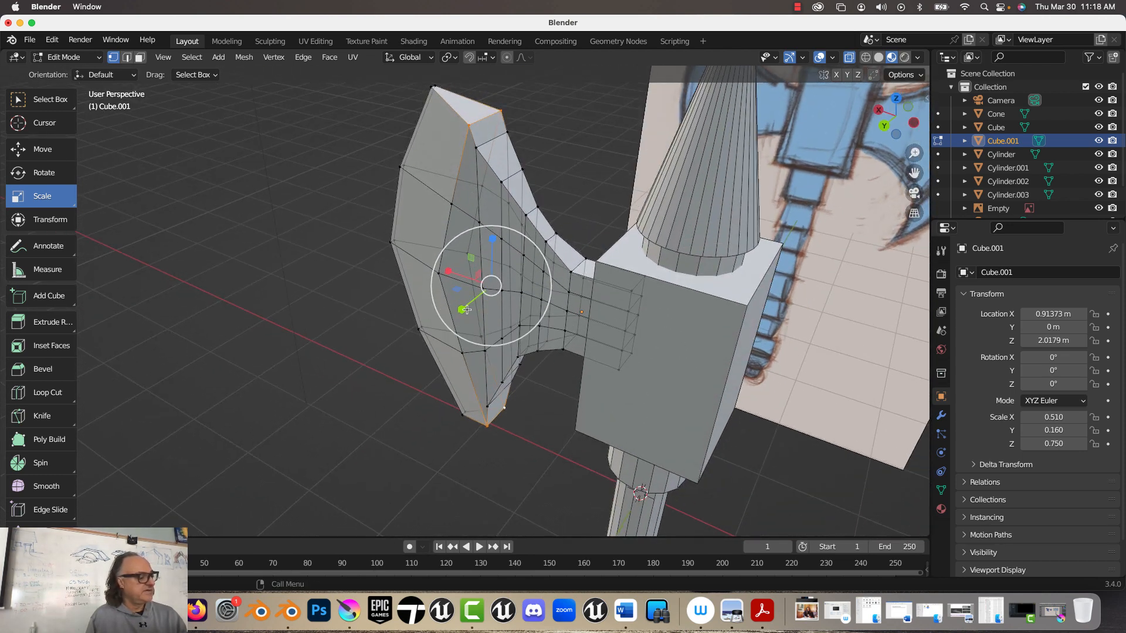
{"action": "left_click_drag", "start_coordinate": [462, 311], "coordinate": [476, 278]}
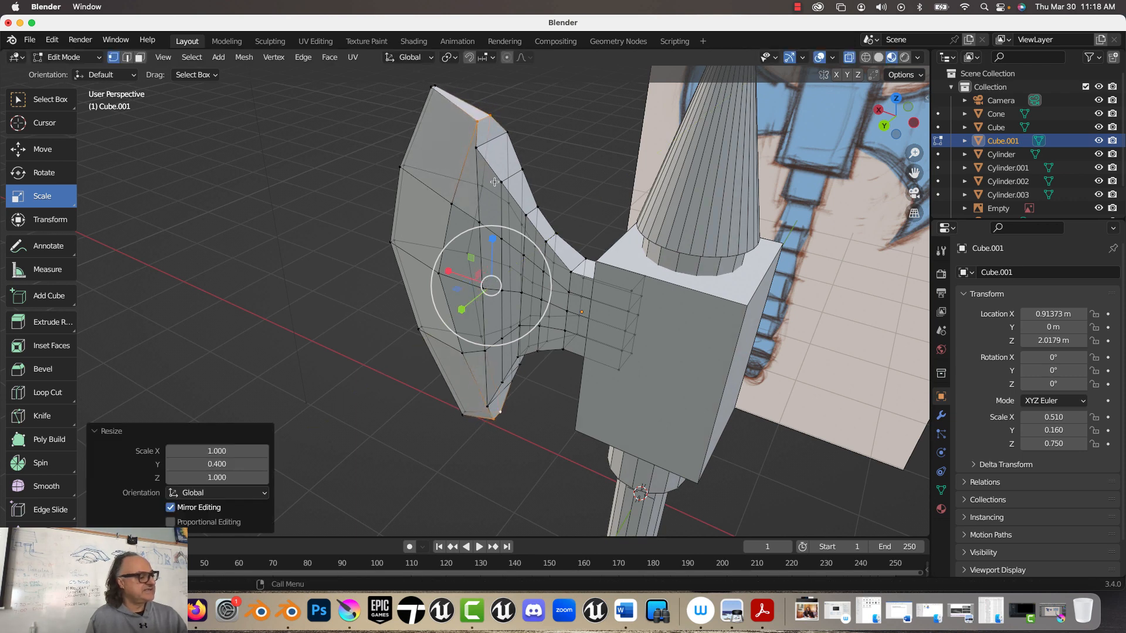
Step: Scale the upper and lower inner-curve vertices next to the blade tips to about 0.407 in Y, and return to Object Mode
{"action": "left_click", "coordinate": [479, 152]}
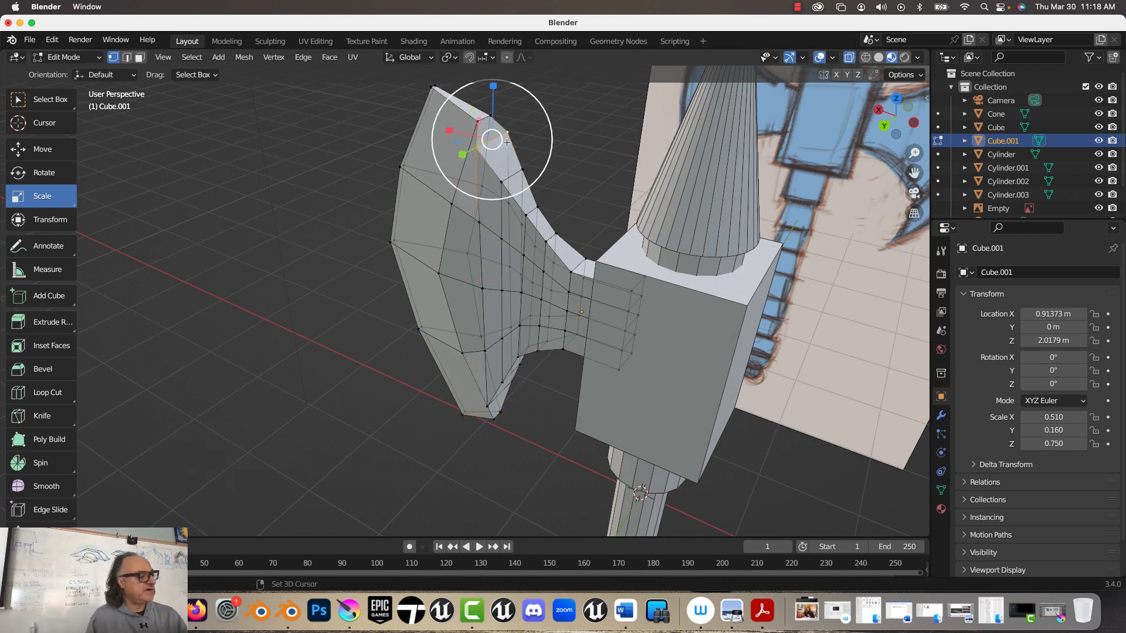
{"action": "left_click", "coordinate": [502, 181], "text": "shift"}
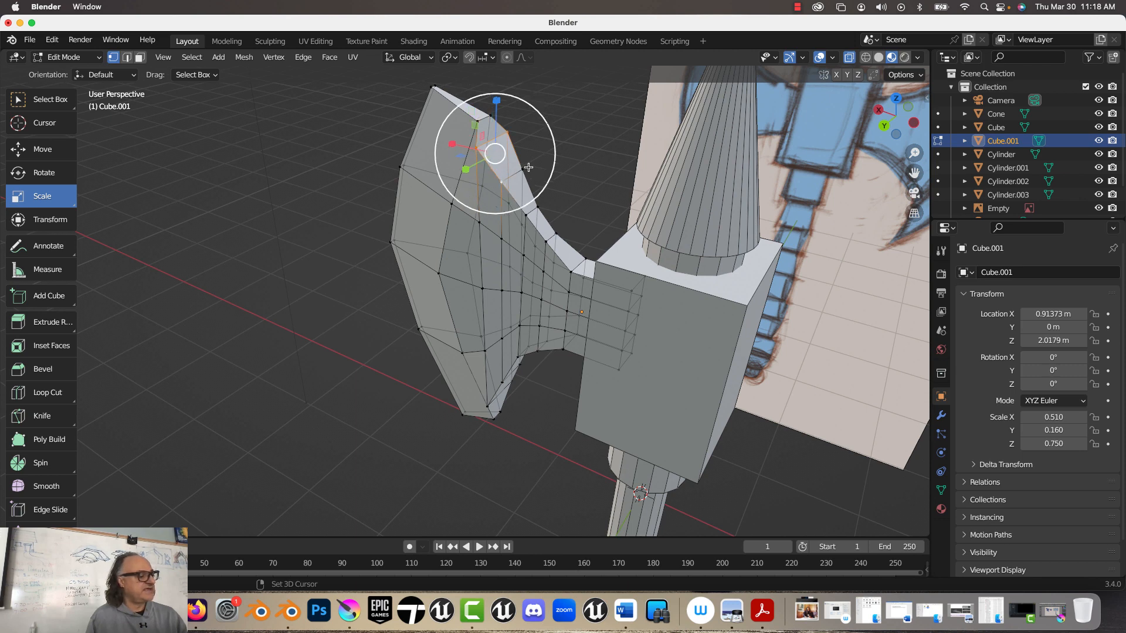
{"action": "middle_click_drag", "start_coordinate": [522, 172], "coordinate": [485, 304]}
{"action": "left_click", "coordinate": [506, 344], "text": "alt+shift"}
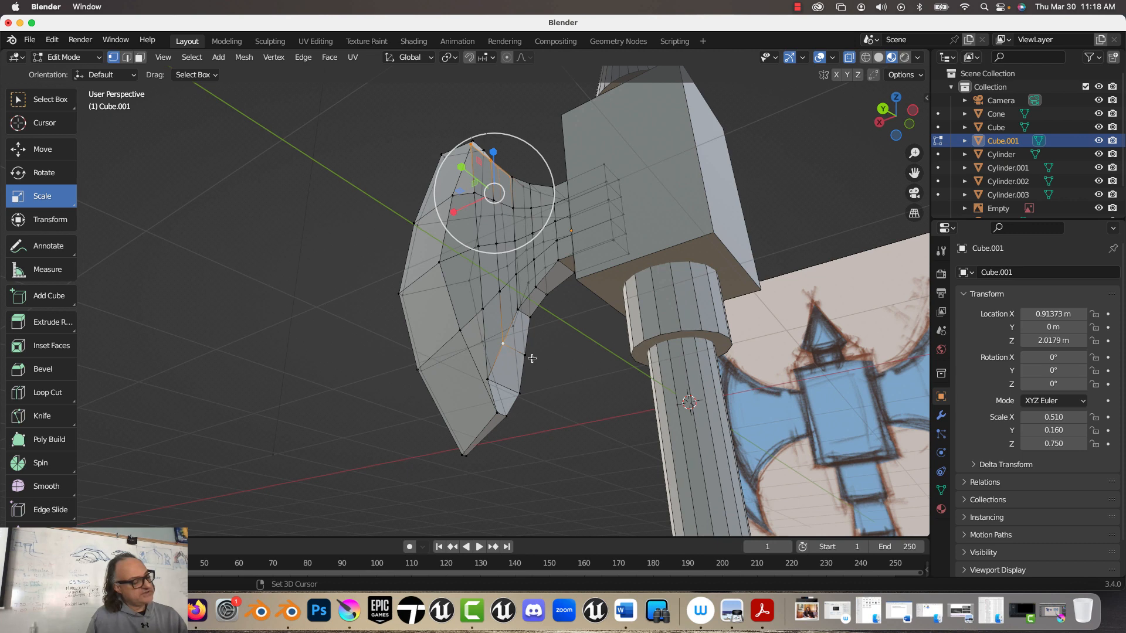
{"action": "left_click", "coordinate": [521, 356], "text": "shift"}
{"action": "left_click", "coordinate": [519, 393], "text": "shift"}
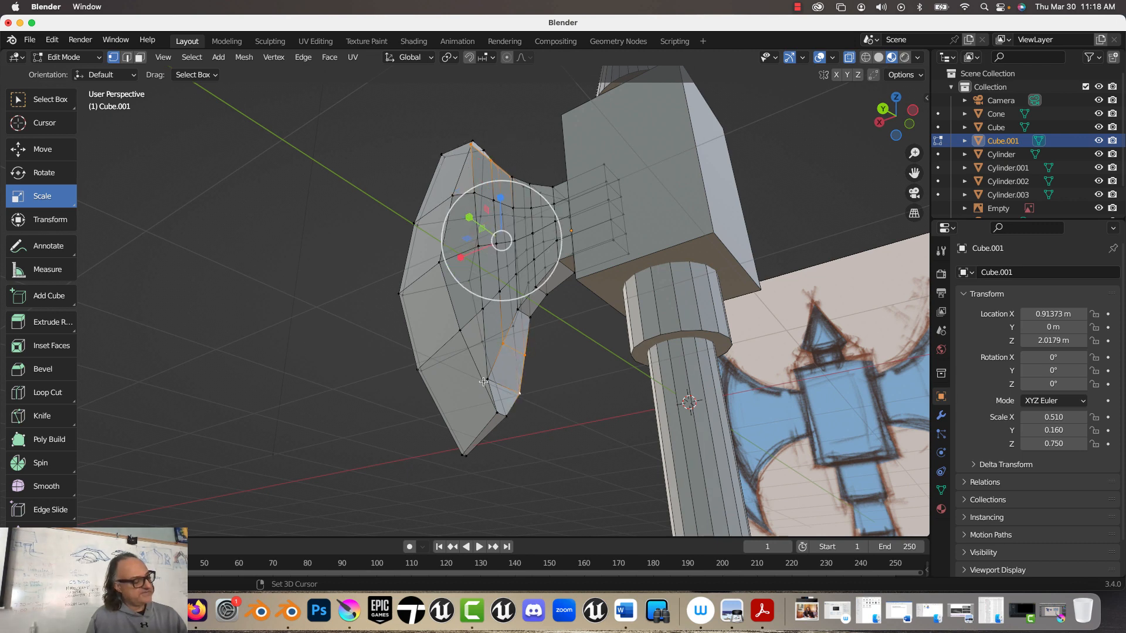
{"action": "key", "text": "s"}
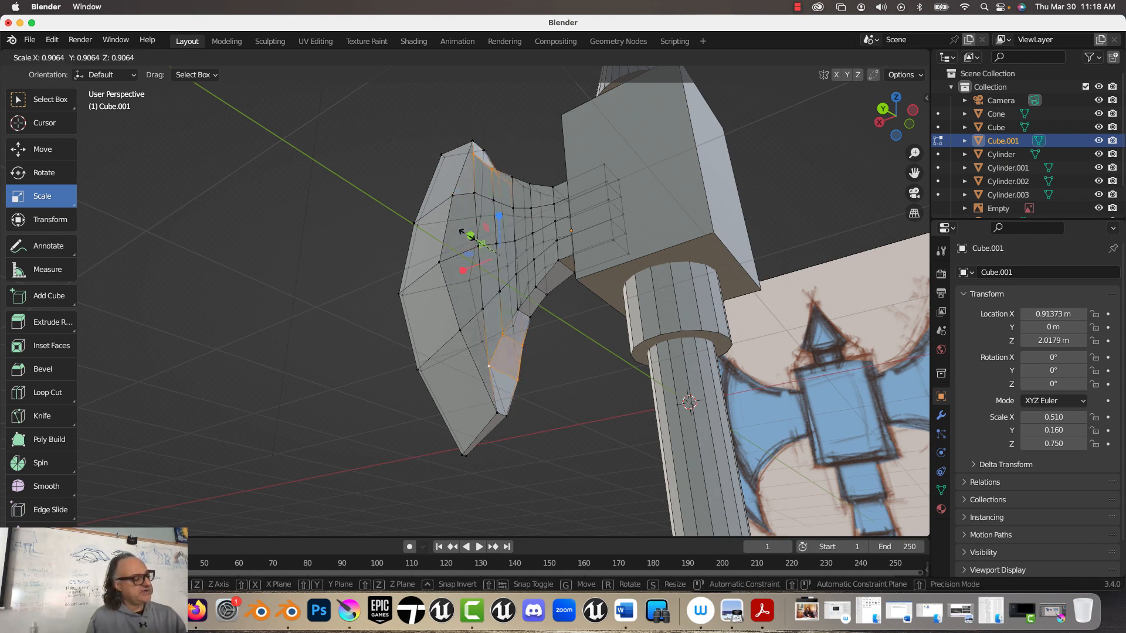
{"action": "left_click", "coordinate": [464, 235]}
{"action": "middle_click_drag", "start_coordinate": [463, 235], "coordinate": [381, 291]}
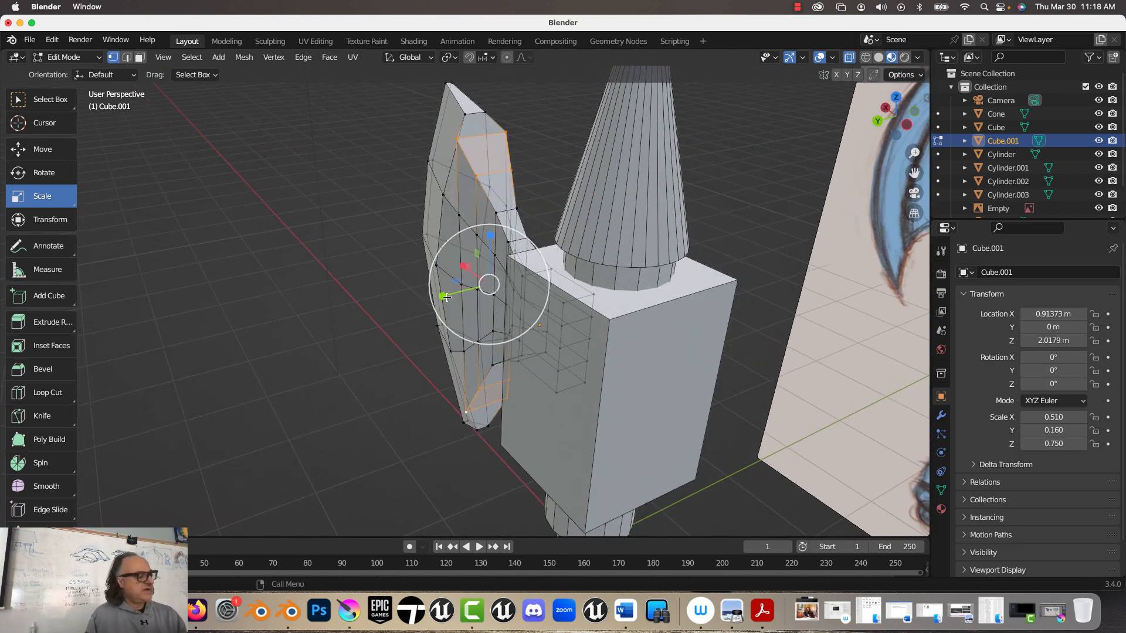
{"action": "key", "text": "s"}
{"action": "key", "text": "y"}
{"action": "left_click", "coordinate": [478, 285]}
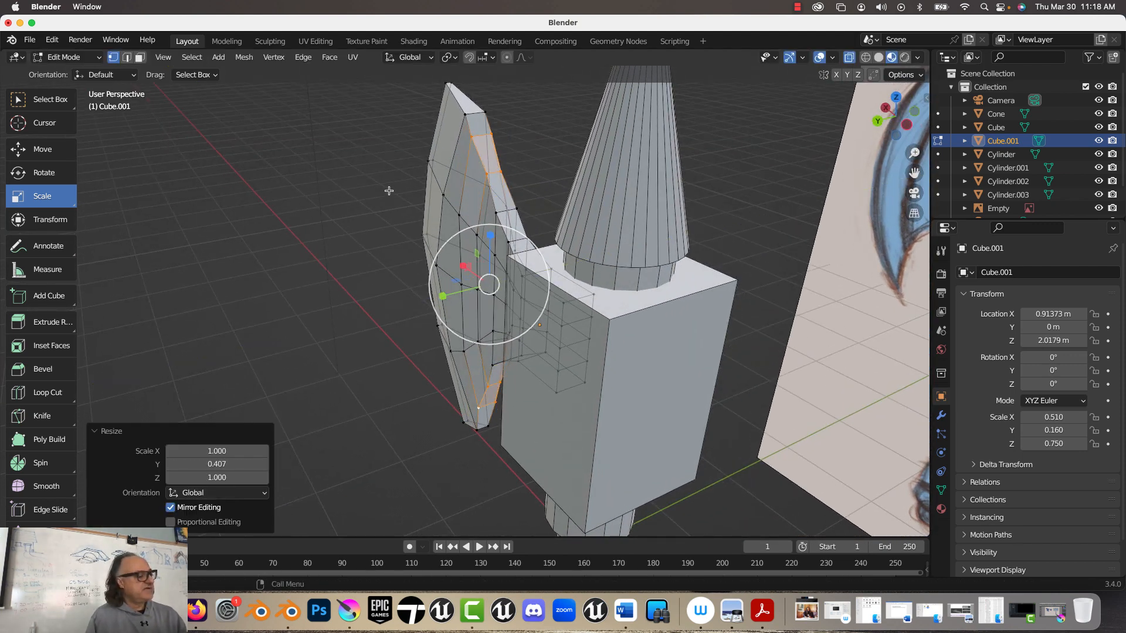
{"action": "middle_click_drag", "start_coordinate": [389, 188], "coordinate": [346, 182]}
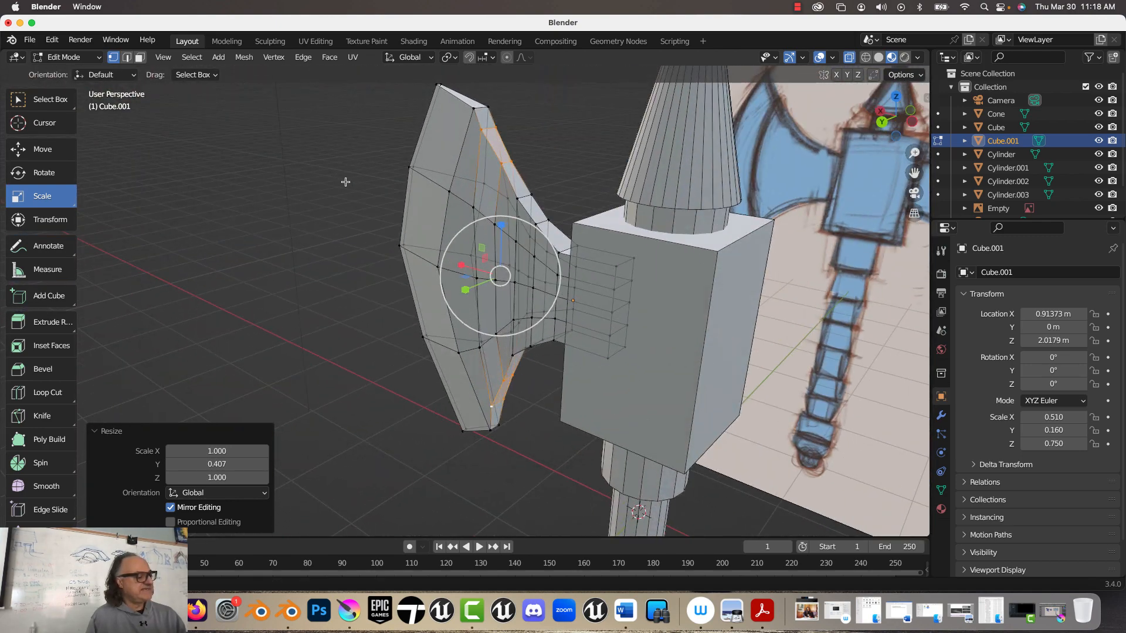
{"action": "key", "text": "Tab"}
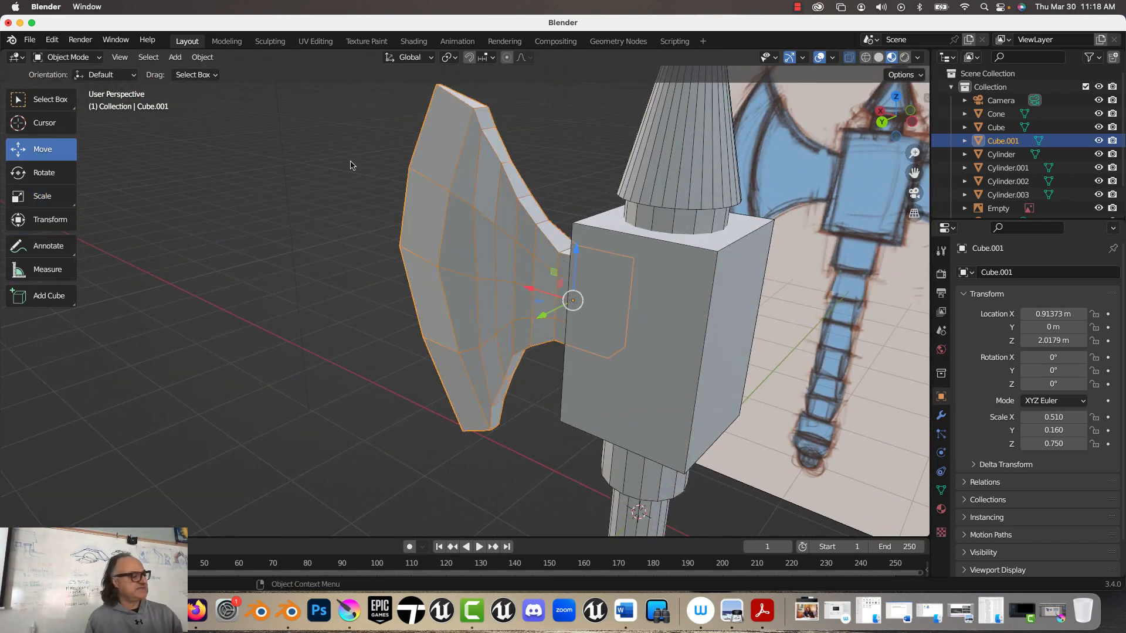
Step: Duplicate the finished blade and place the copy about 4.84 m along negative X, beyond the head block
{"action": "scroll", "coordinate": [304, 218], "scroll_direction": "down", "scroll_amount": 4}
{"action": "middle_click_drag", "start_coordinate": [297, 218], "coordinate": [323, 240]}
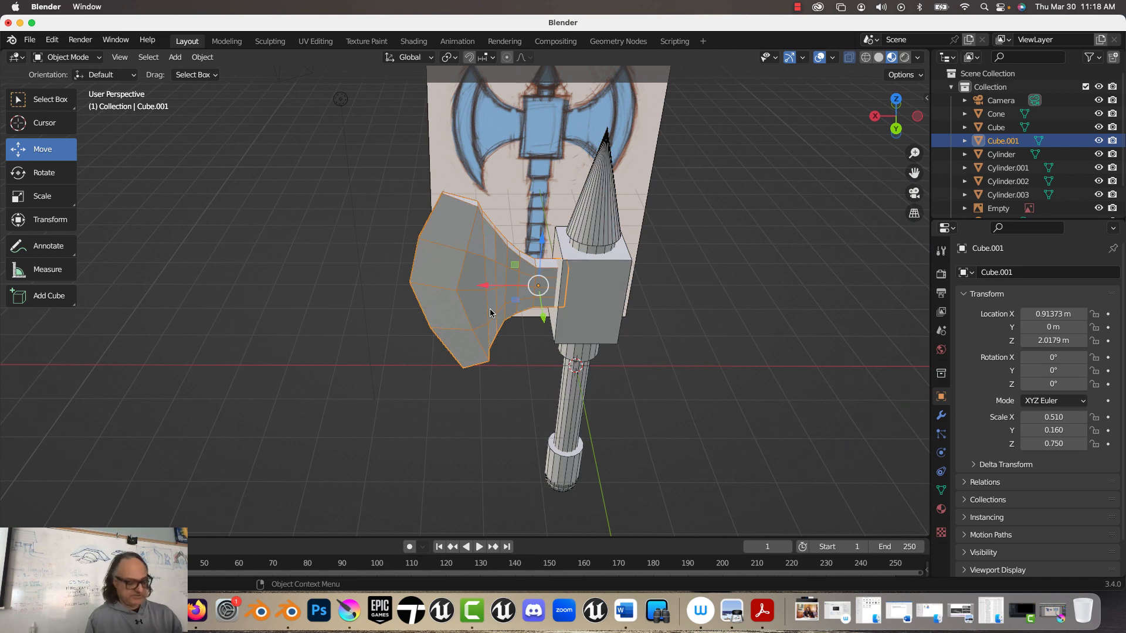
{"action": "key", "text": "shift+d"}
{"action": "key", "text": "x"}
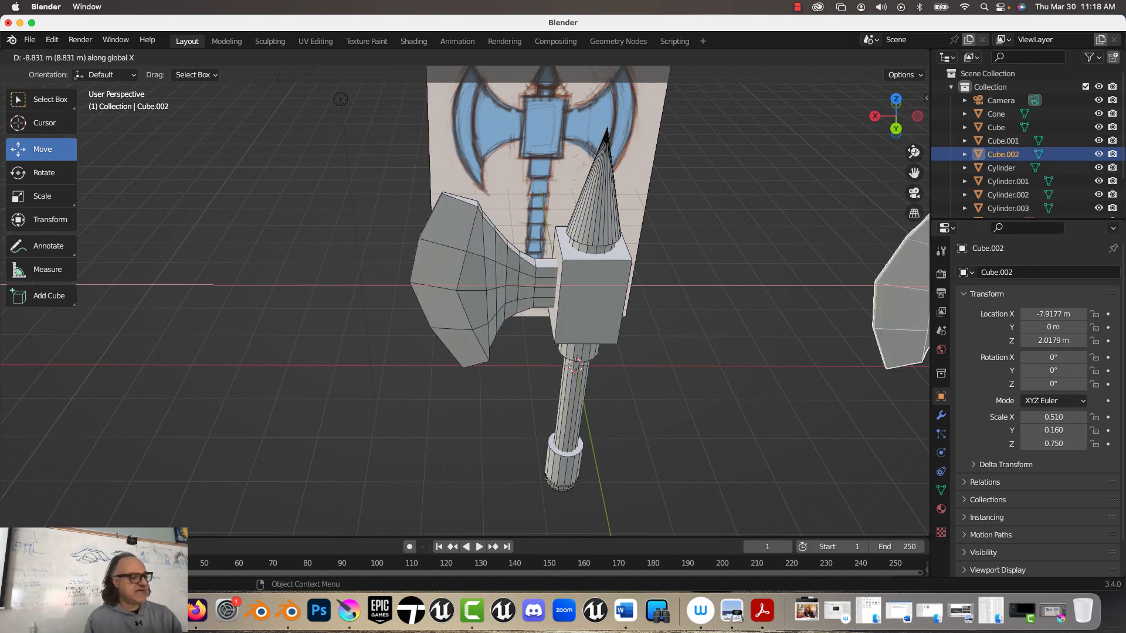
{"action": "left_click", "coordinate": [747, 162]}
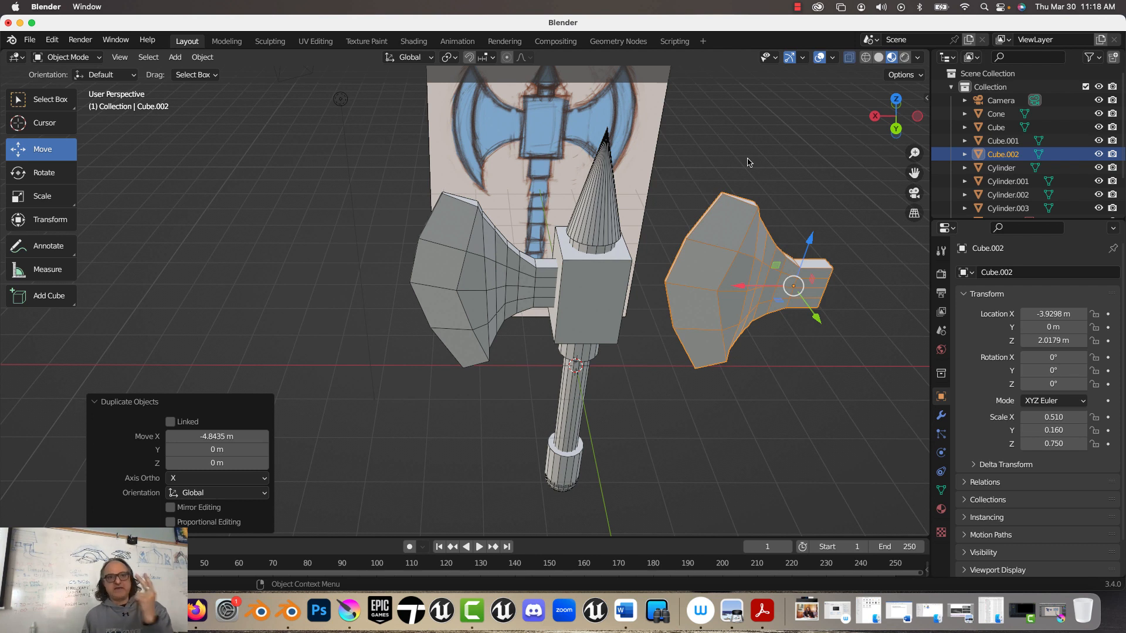
Step: Rotate the duplicated blade 180° with a trackball rotation, and another 180° about the global Z axis
{"action": "key", "text": "r"}
{"action": "key", "text": "x"}
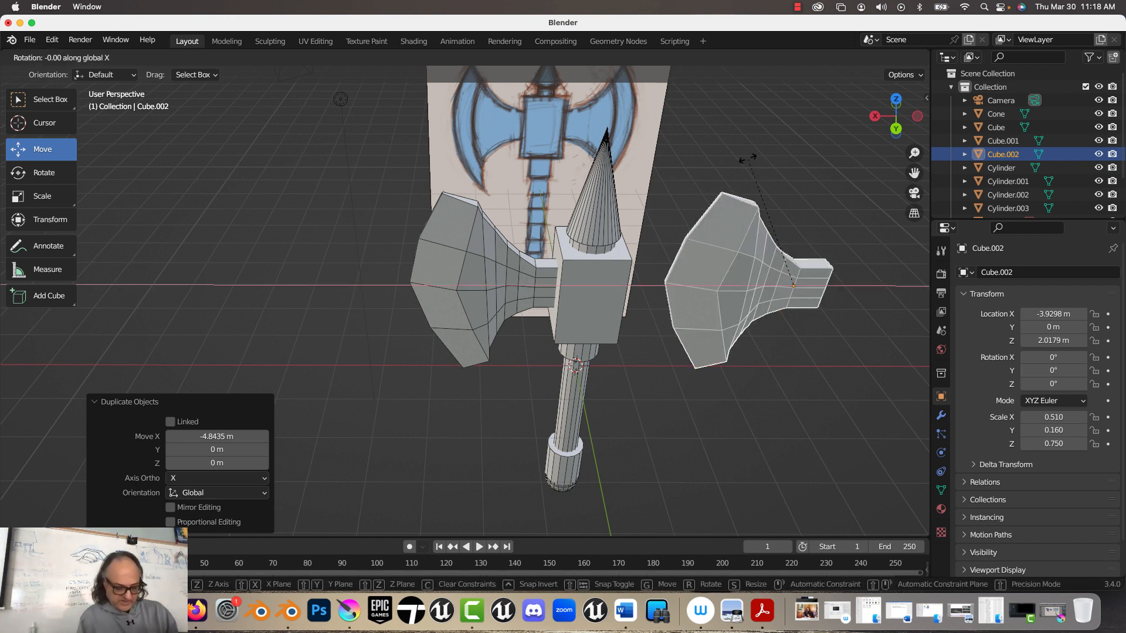
{"action": "type", "text": "r"}
{"action": "type", "text": "180"}
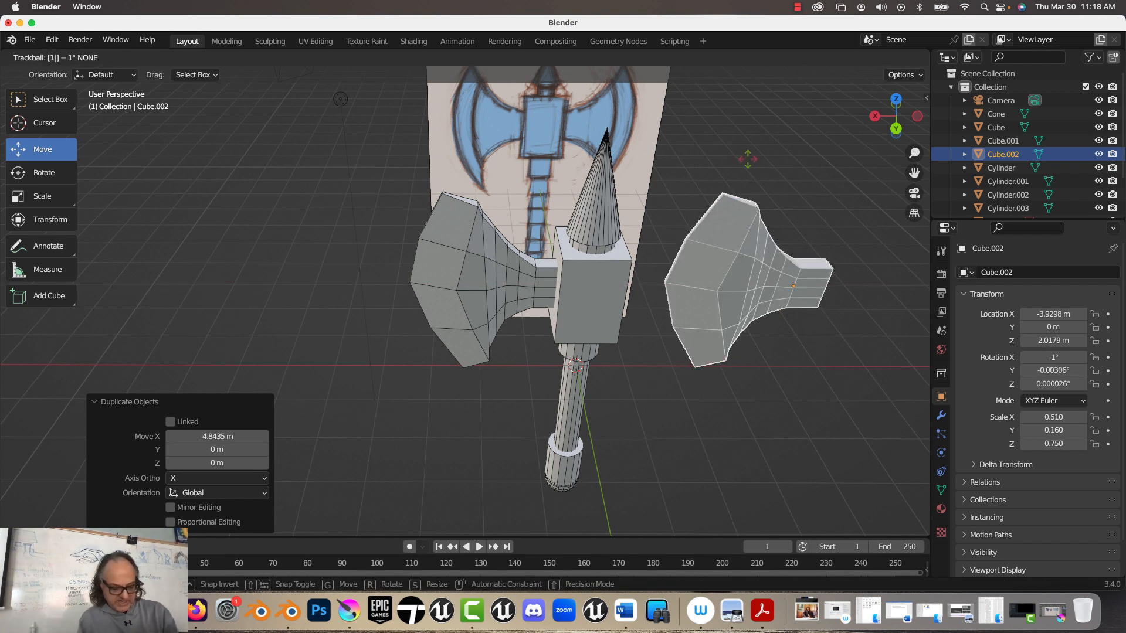
{"action": "key", "text": "Return"}
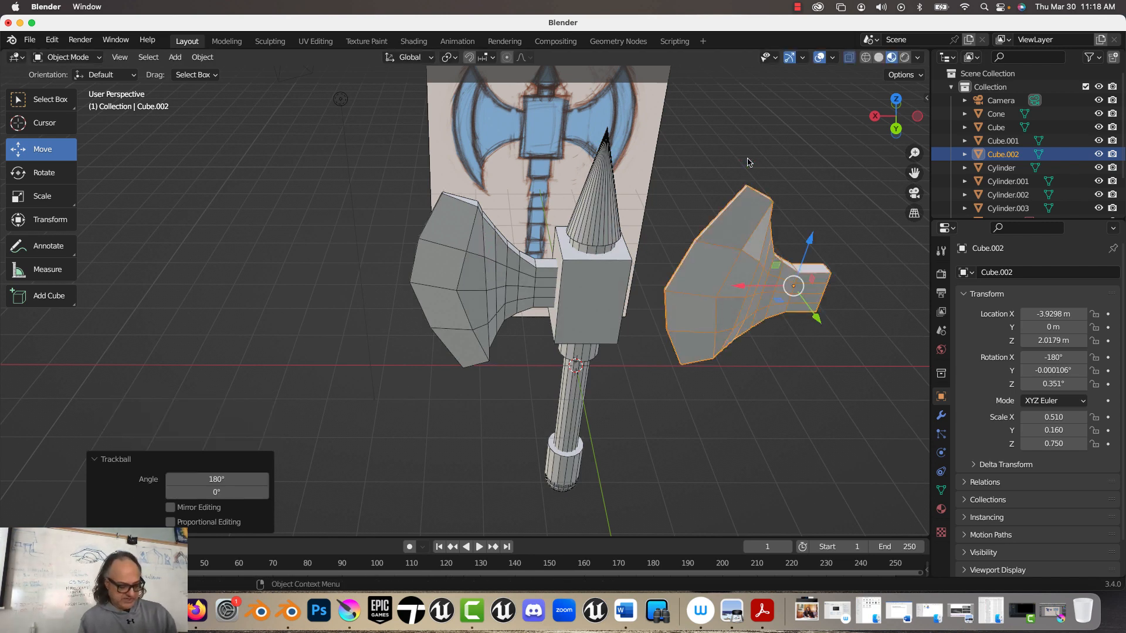
{"action": "type", "text": "rz18"}
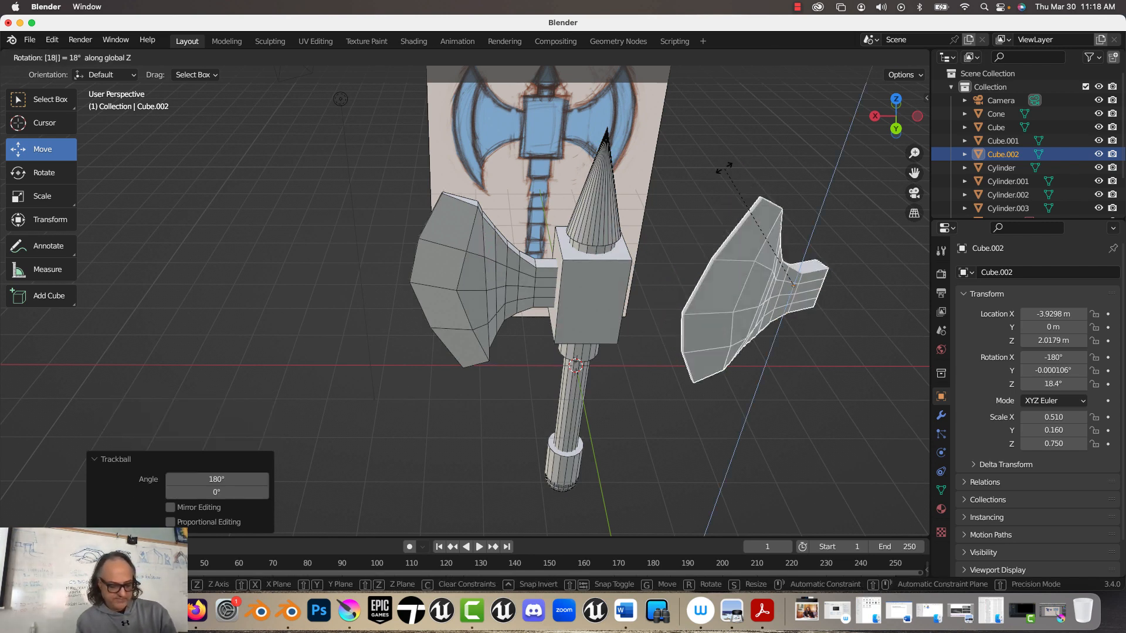
{"action": "type", "text": "0"}
{"action": "key", "text": "Return"}
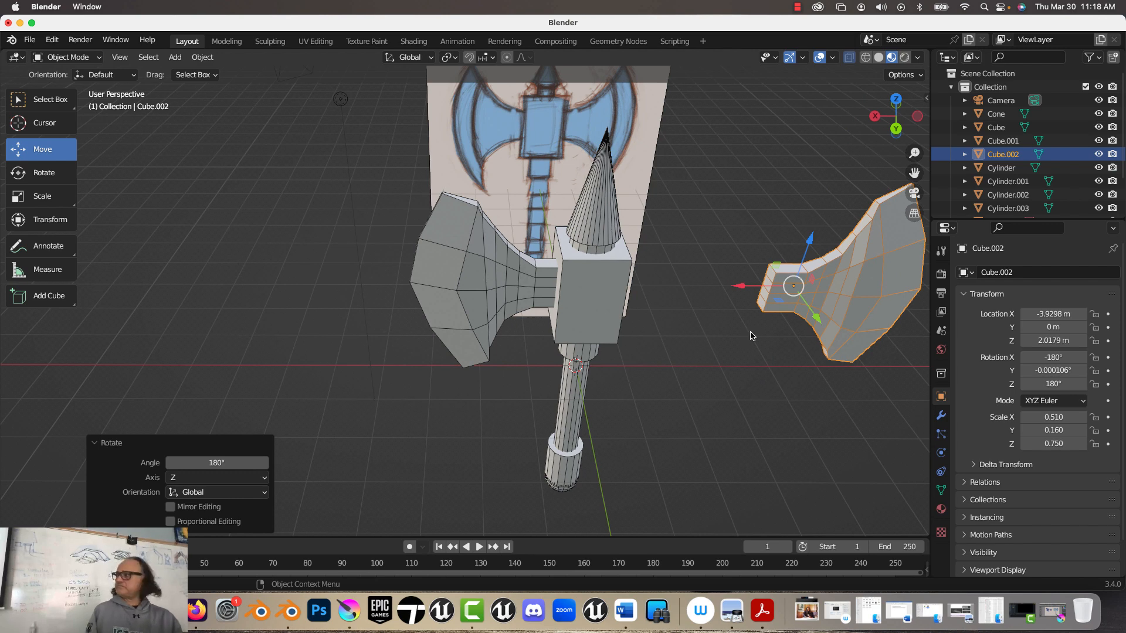
{"action": "middle_click_drag", "start_coordinate": [703, 317], "coordinate": [708, 314]}
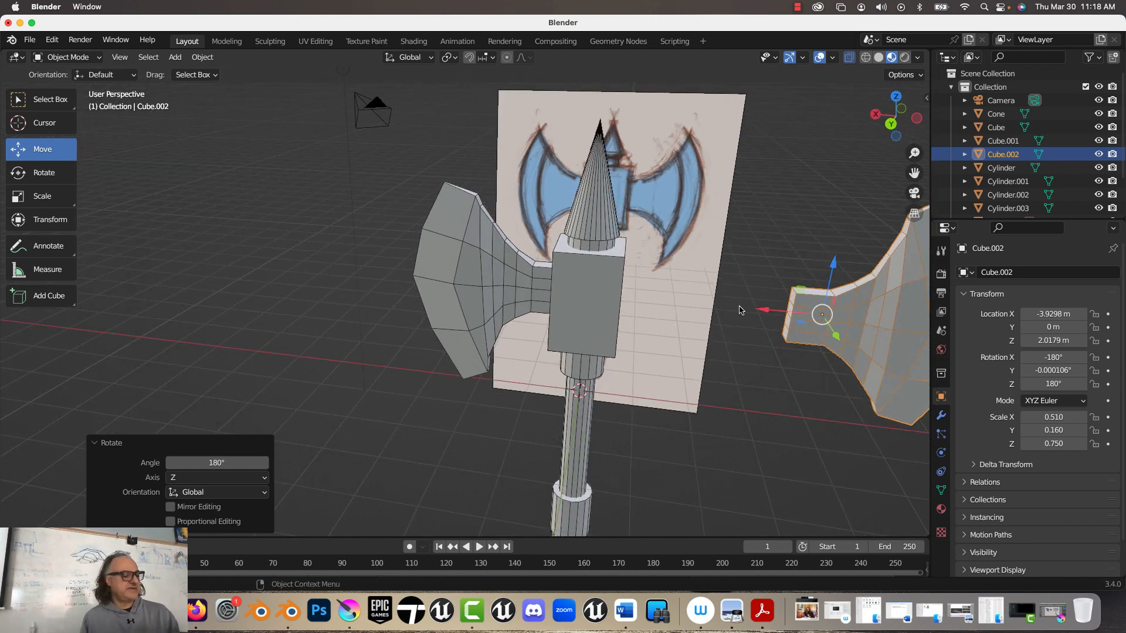
Step: Move the duplicated blade about 2.97 m along positive X so its inner end meets the axe's head block
{"action": "left_click_drag", "start_coordinate": [774, 310], "coordinate": [604, 346]}
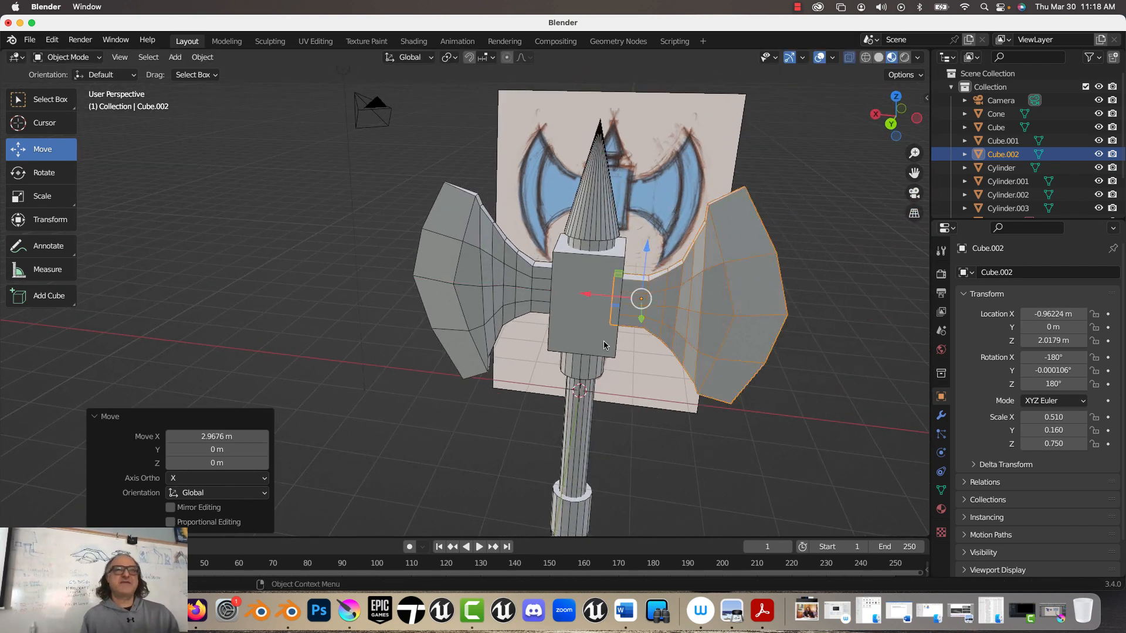
{"action": "middle_click_drag", "start_coordinate": [694, 441], "coordinate": [540, 277]}
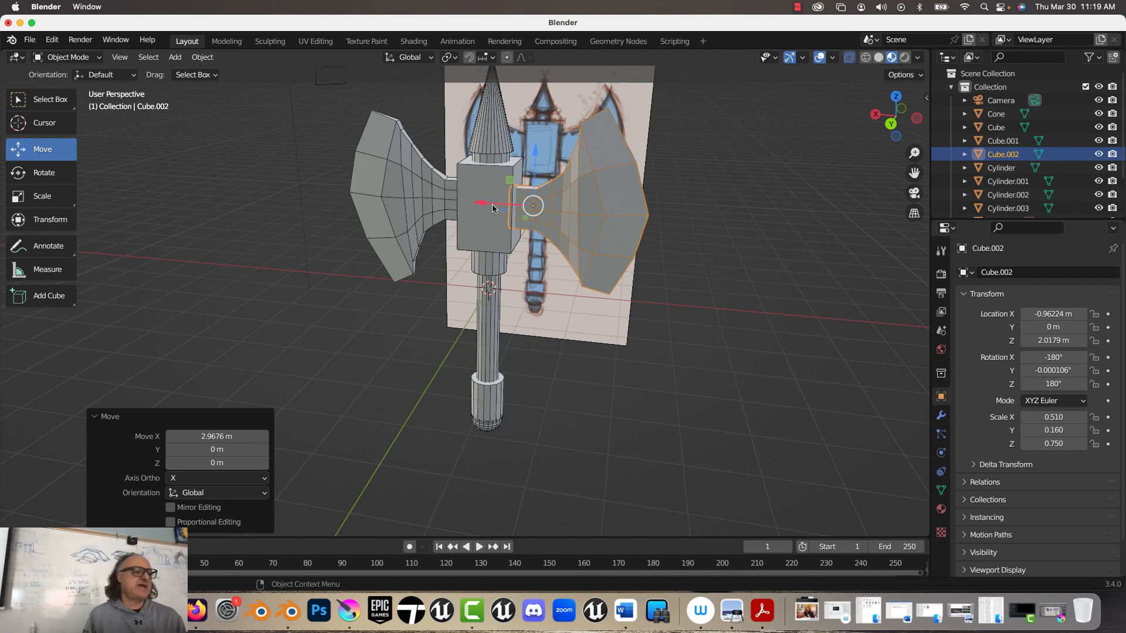
Step: Apply the scale of the collar cylinder near the bottom end of the handle
{"action": "left_click", "coordinate": [485, 411]}
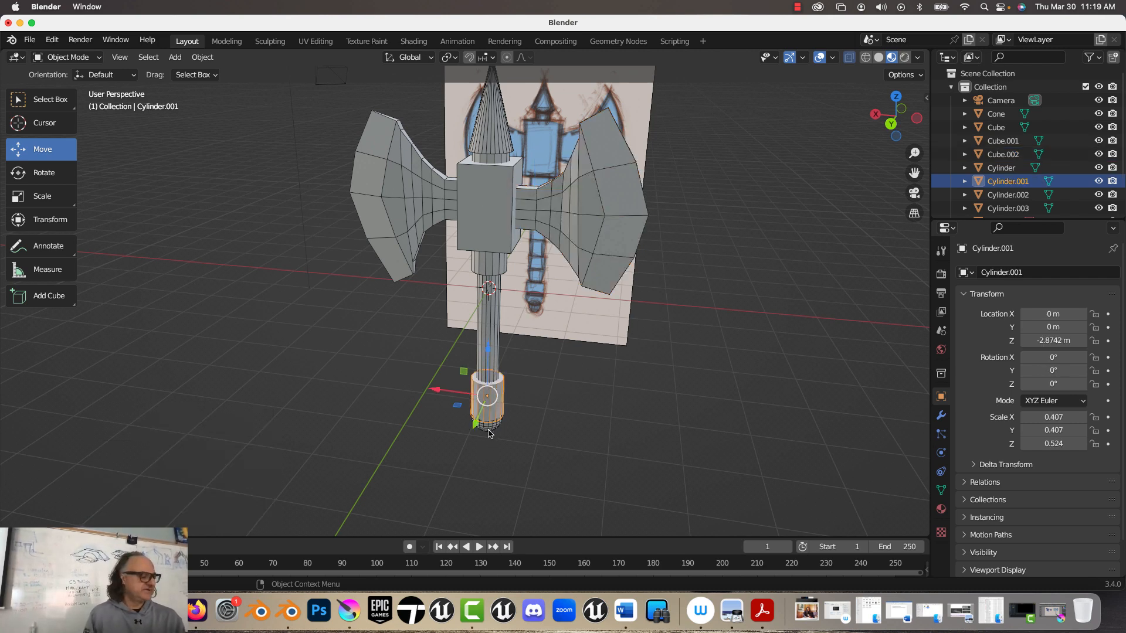
{"action": "key", "text": "ctrl+a"}
{"action": "left_click", "coordinate": [790, 314]}
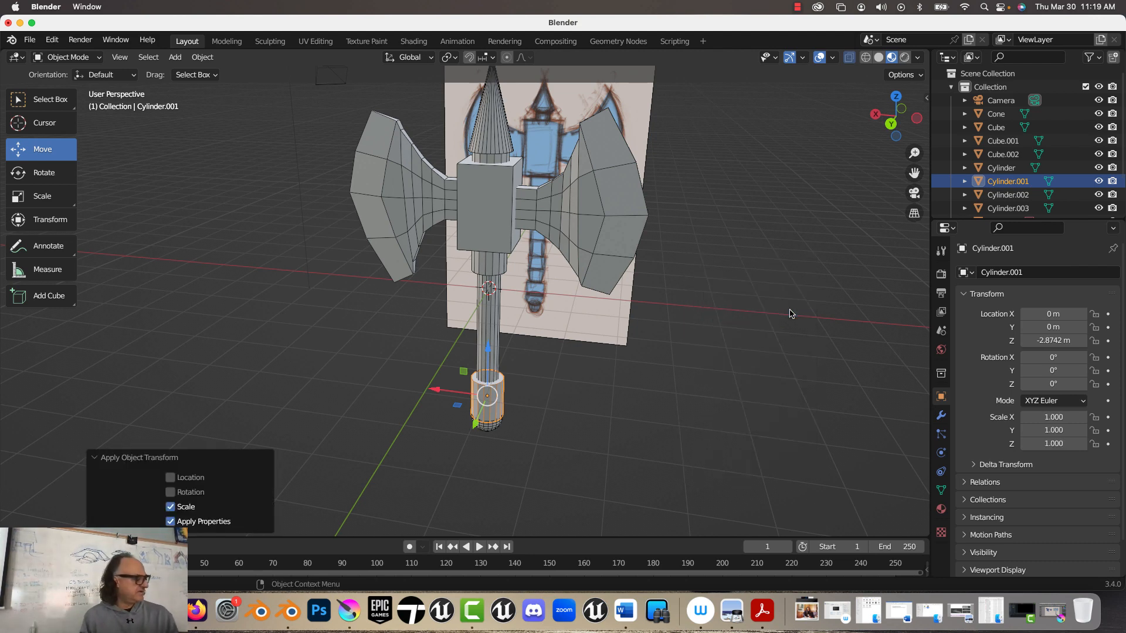
Step: Duplicate the lower handle collar and place the copy about 1.68 m higher along Z on the shaft
{"action": "scroll", "coordinate": [503, 378], "scroll_direction": "up", "scroll_amount": 4}
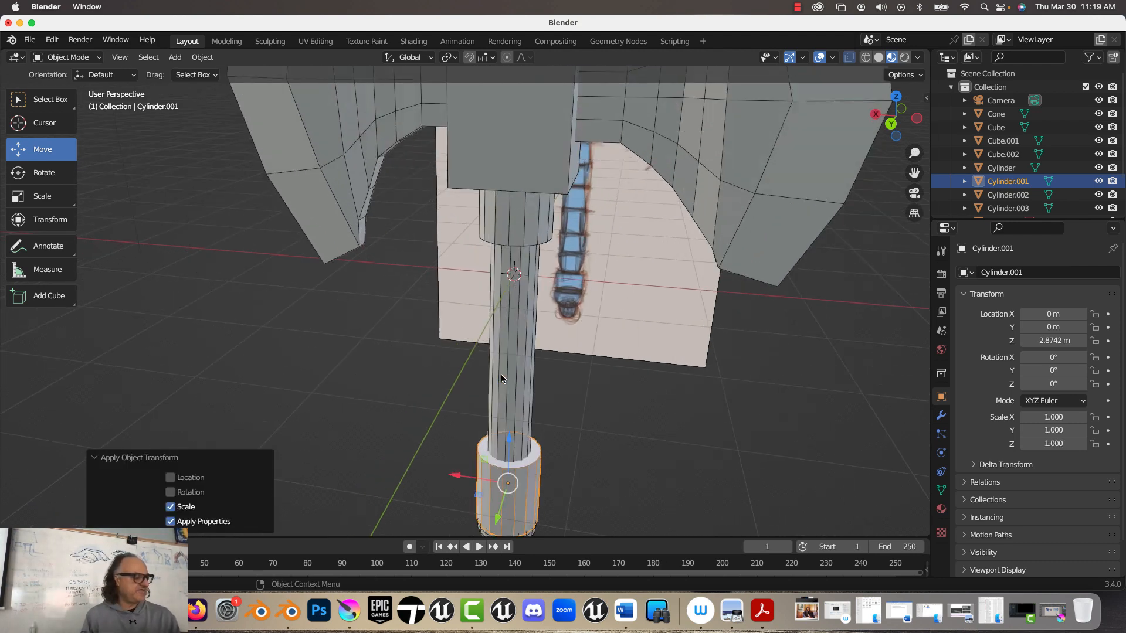
{"action": "key", "text": "shift+d"}
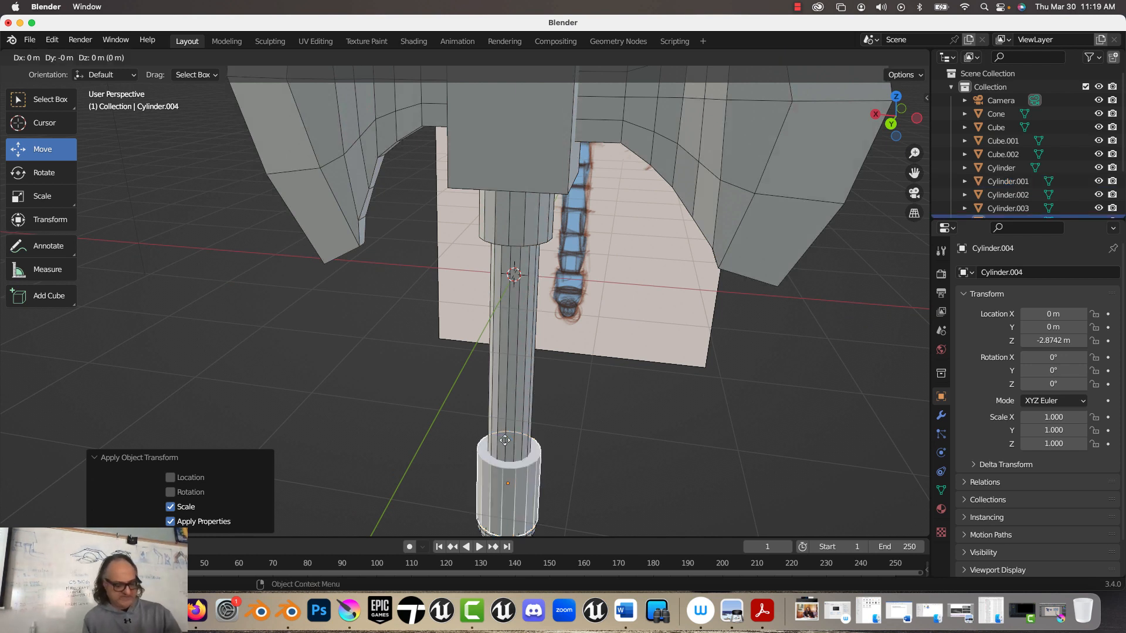
{"action": "key", "text": "z"}
{"action": "left_click", "coordinate": [472, 323]}
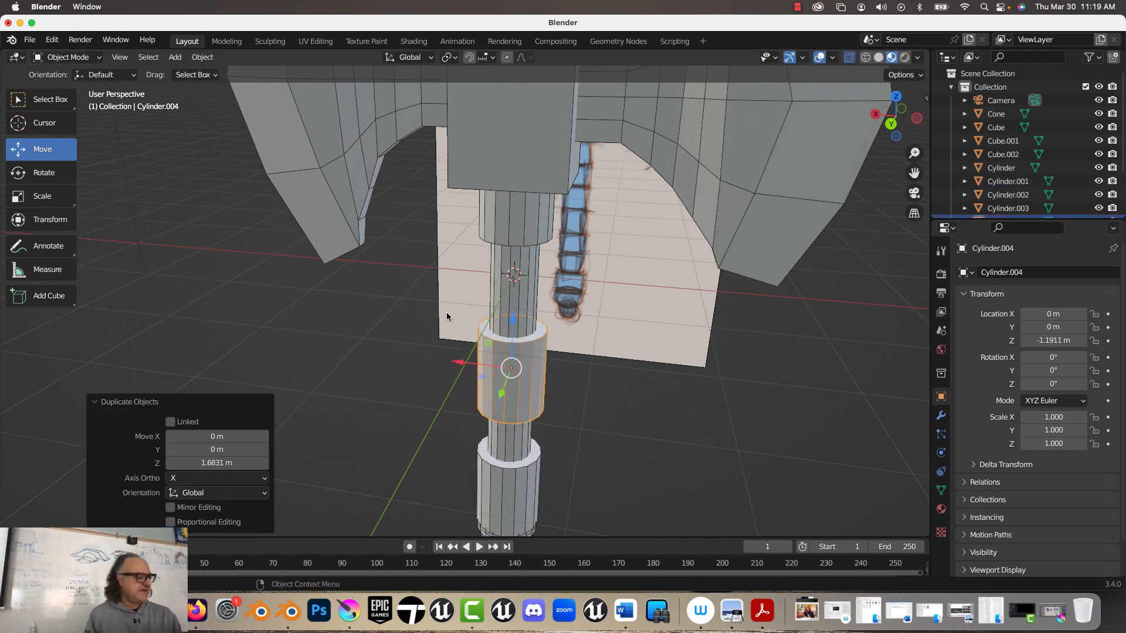
Step: Bevel the edges of the duplicated collar's top face in Edit Mode, with a width of about 0.082 m and 2 segments
{"action": "key", "text": "Tab"}
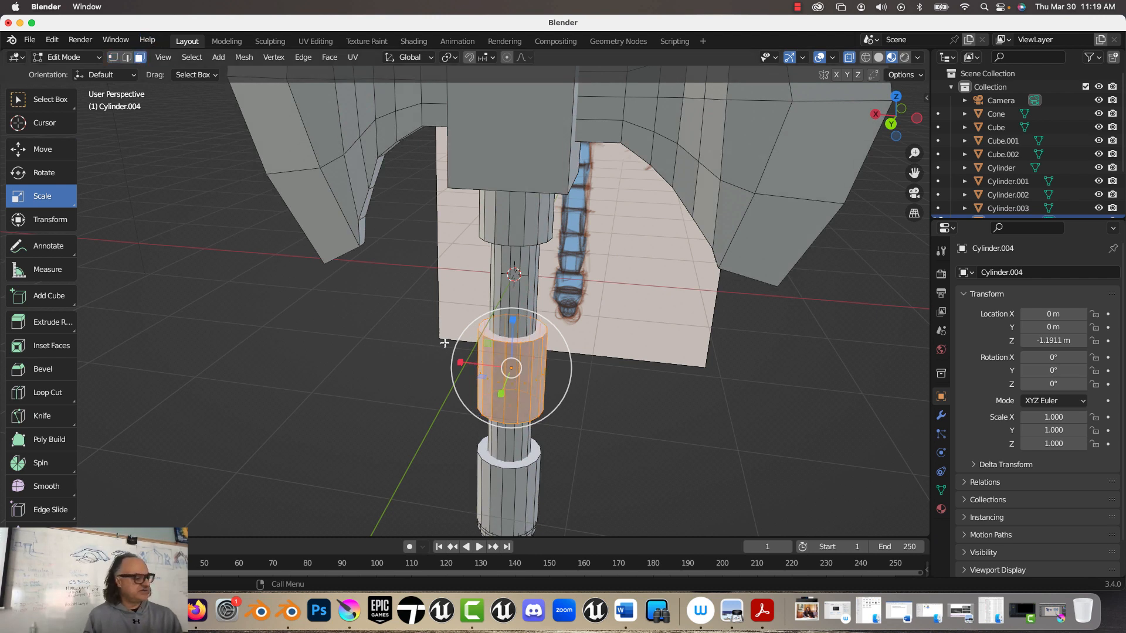
{"action": "left_click", "coordinate": [495, 333]}
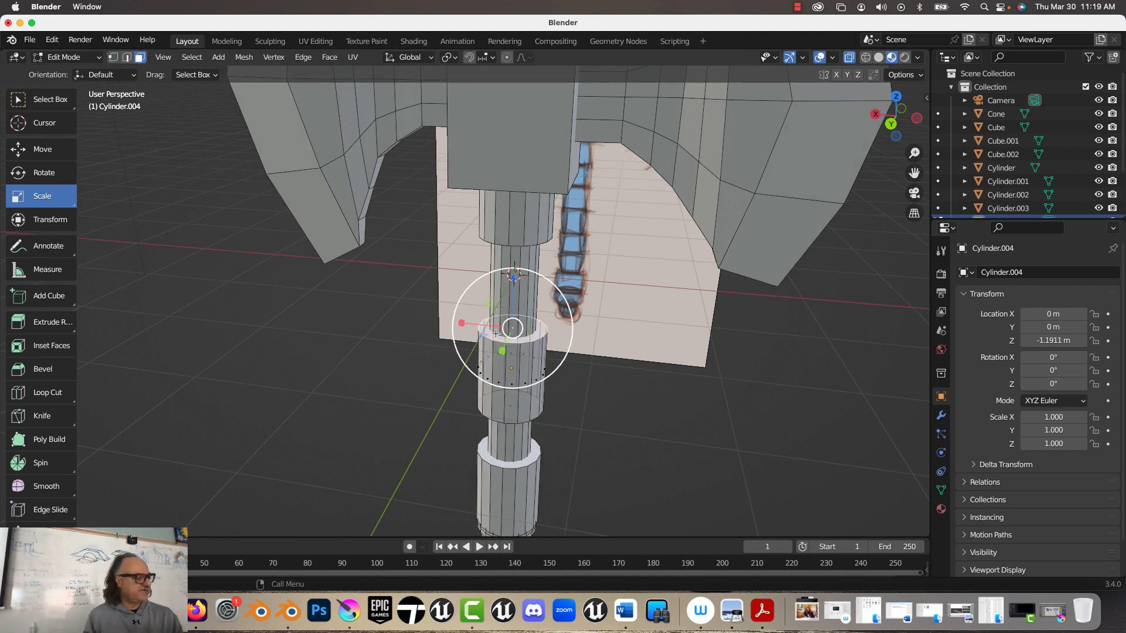
{"action": "left_click", "coordinate": [44, 369]}
{"action": "mouse_move", "coordinate": [513, 265]}
{"action": "left_mouse_down"}
{"action": "mouse_move", "coordinate": [512, 247]}
{"action": "mouse_move", "coordinate": [514, 259]}
{"action": "left_mouse_up"}
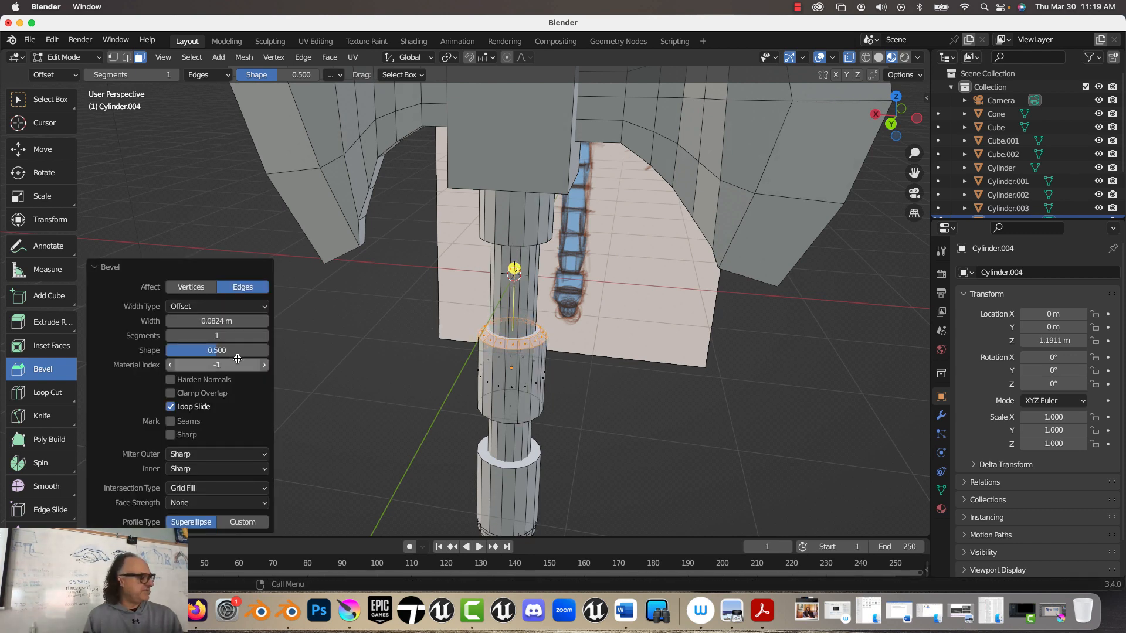
{"action": "left_click", "coordinate": [264, 336]}
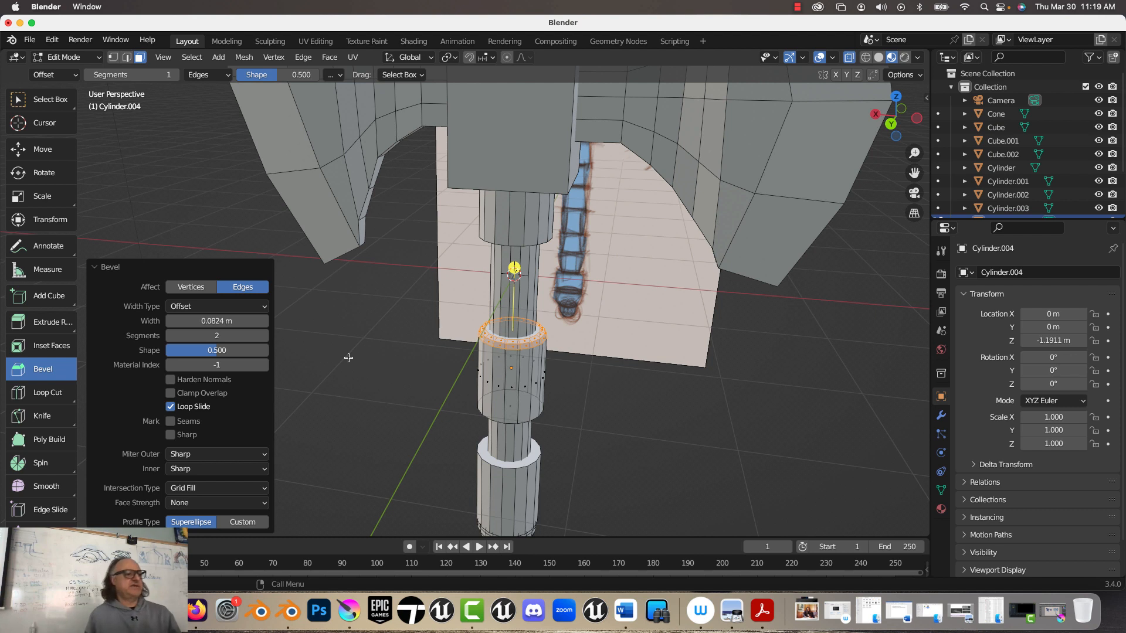
{"action": "left_click", "coordinate": [797, 8]}
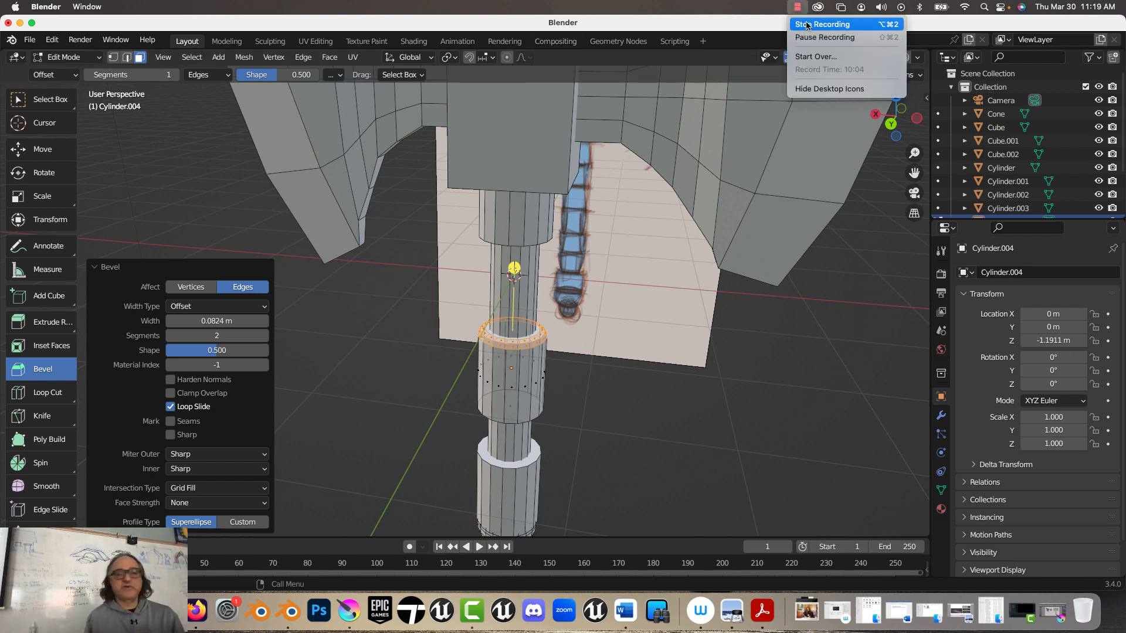
{"action": "left_click", "coordinate": [806, 26]}
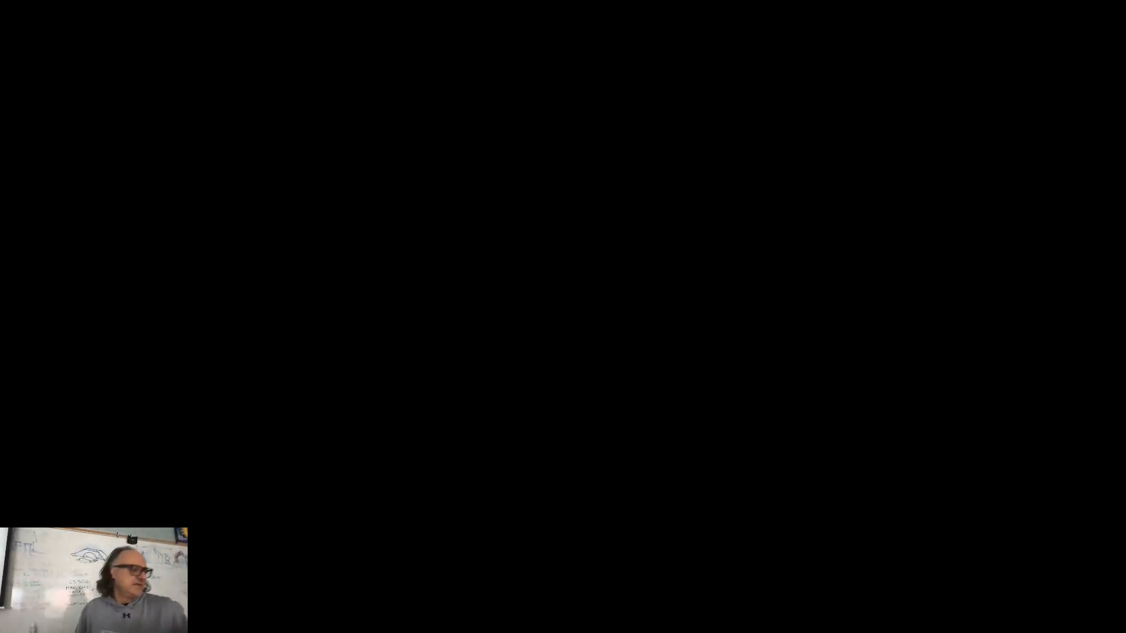